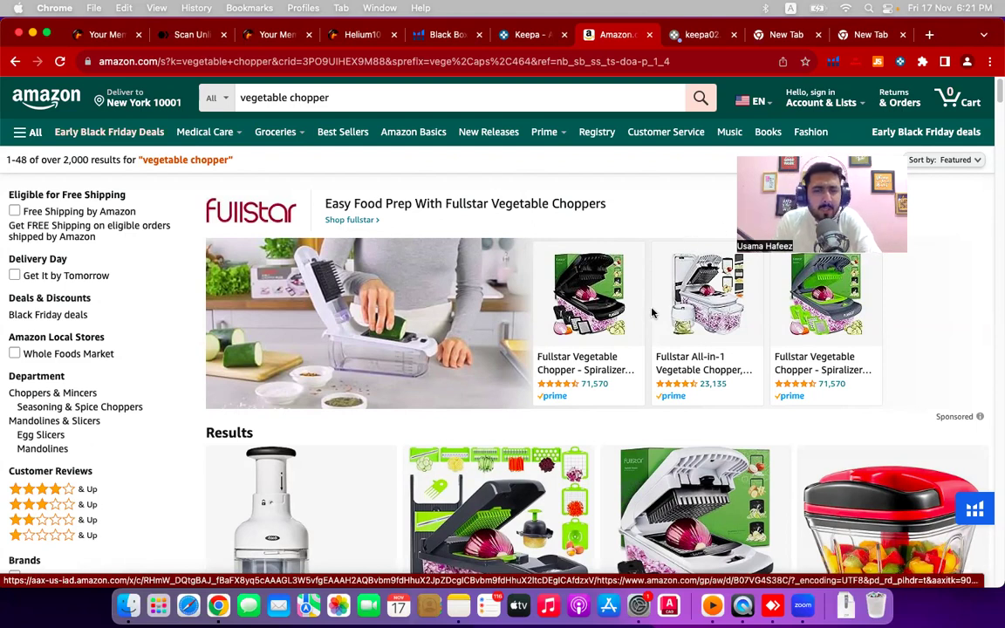
- Browse the vegetable chopper results, return to the top, and bring up the search box suggestions
scroll(645, 314, down, 5)
scroll(609, 329, down, 3)
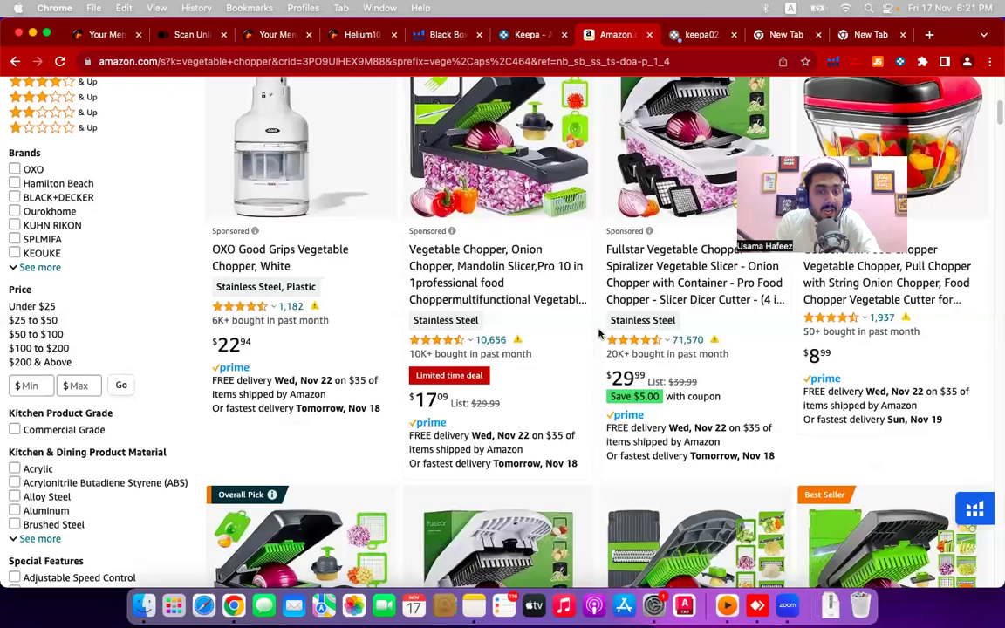
scroll(599, 332, down, 10)
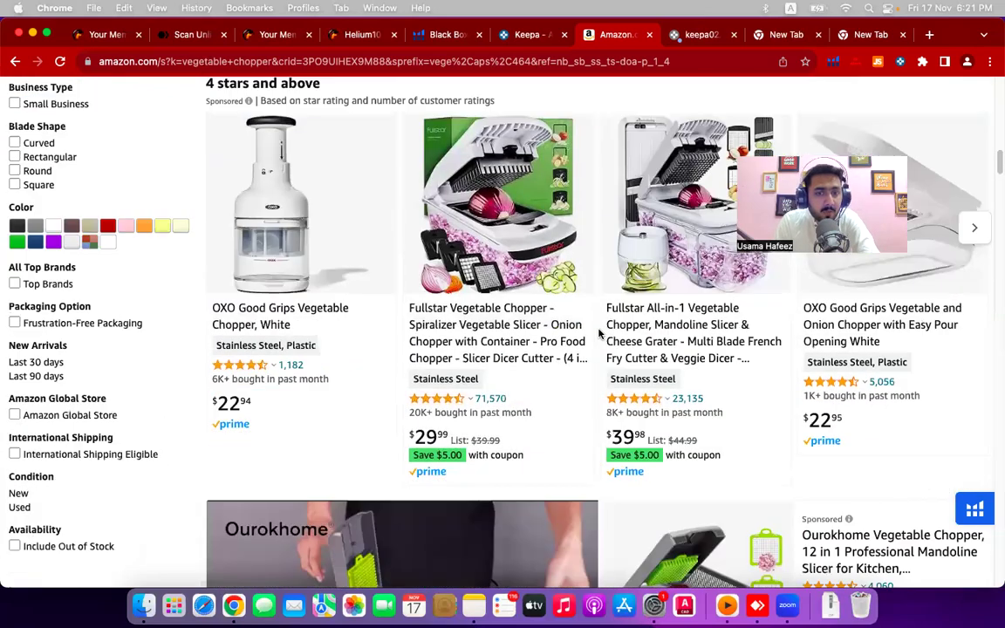
scroll(598, 333, up, 10)
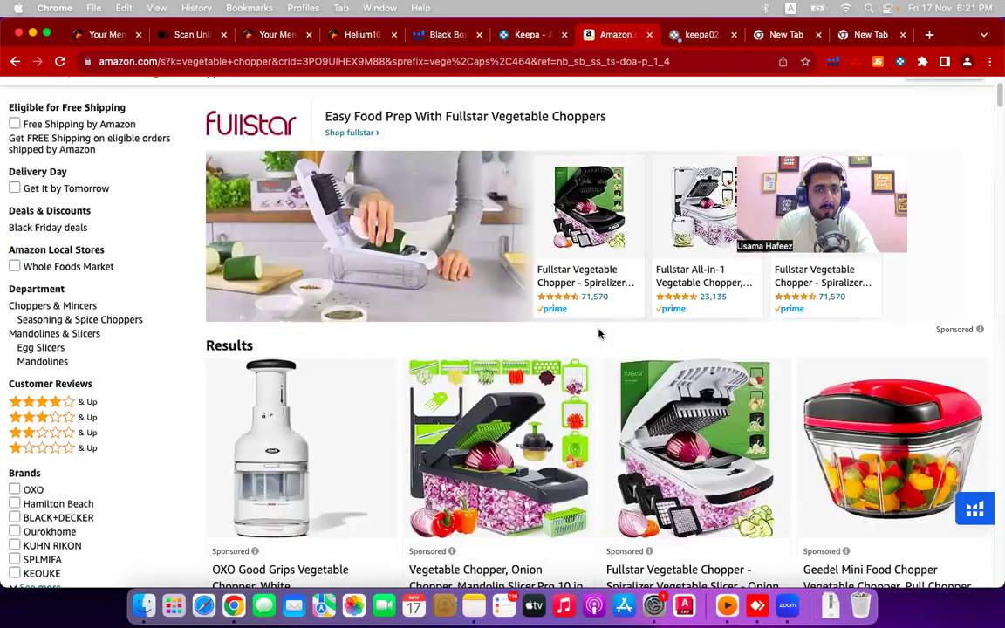
scroll(598, 333, up, 2)
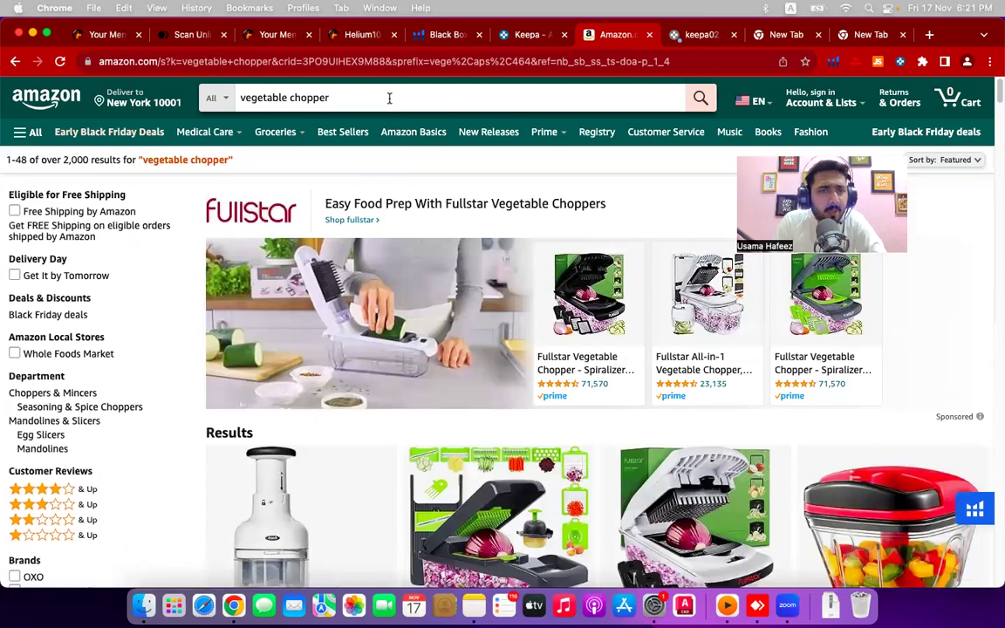
click(389, 97)
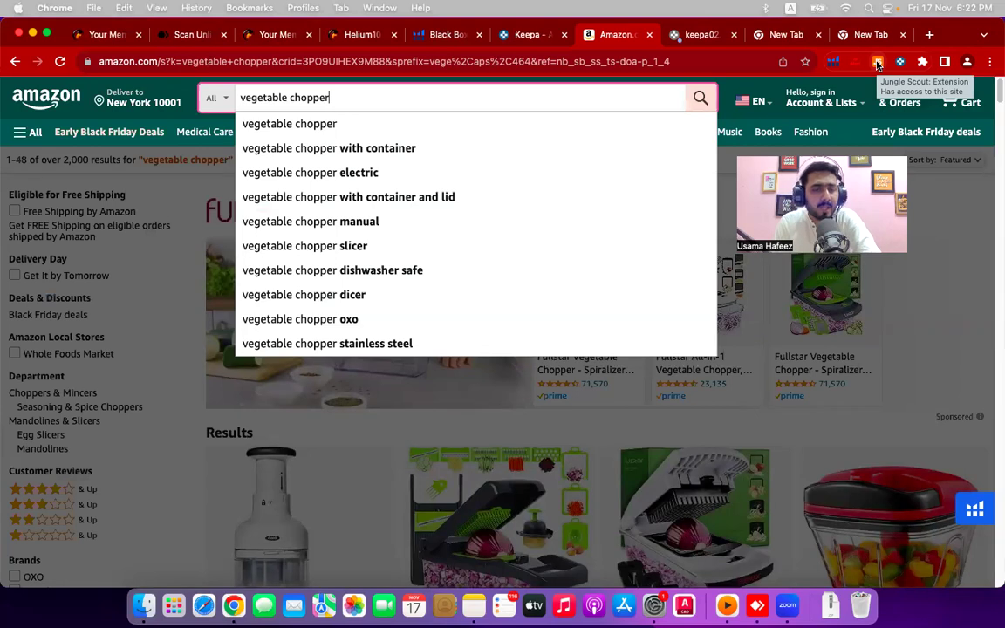
- Scroll the vegetable chopper listings down to the page footer and back up to the Vegetable Chopper Pro row
mouse_move(820, 102)
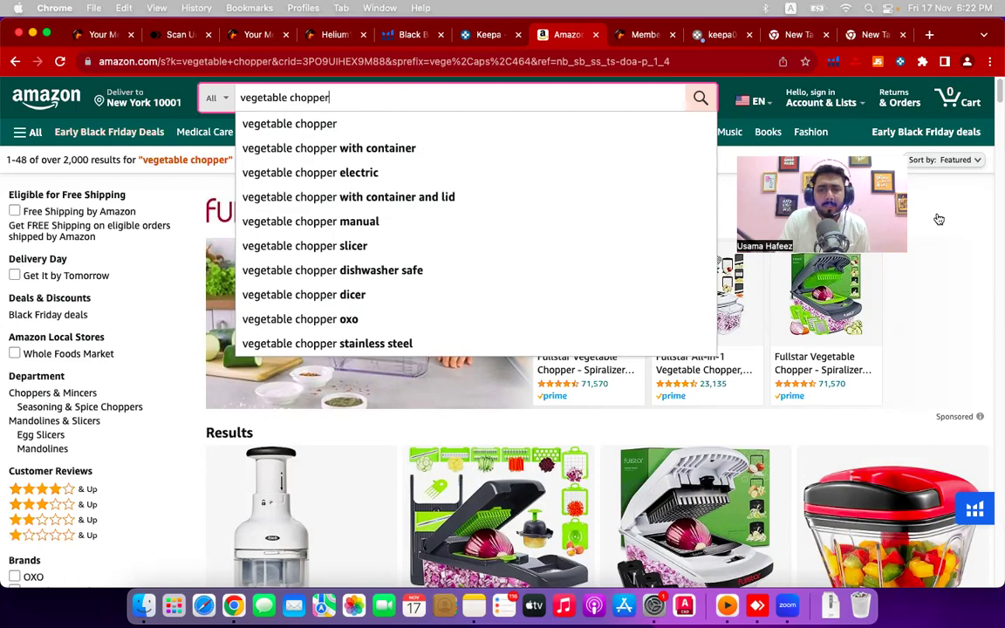
scroll(891, 308, down, 10)
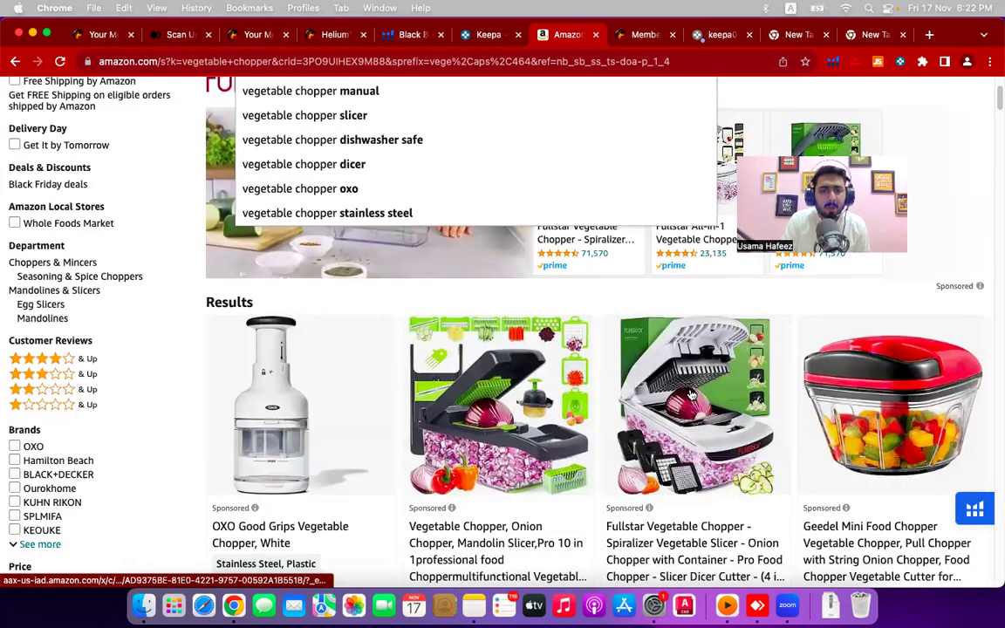
scroll(545, 404, down, 15)
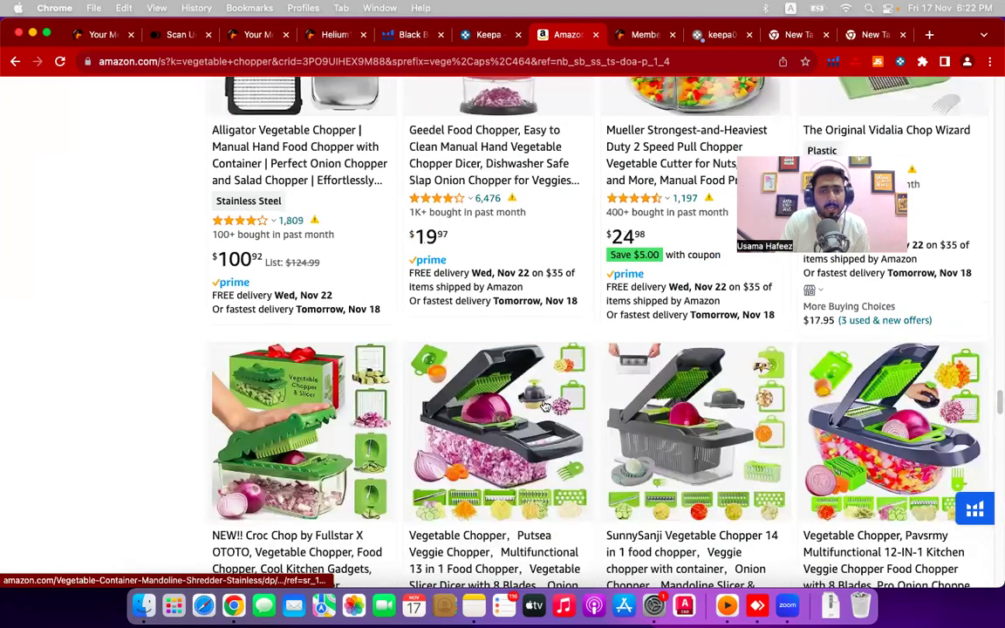
scroll(544, 404, down, 5)
scroll(545, 404, down, 15)
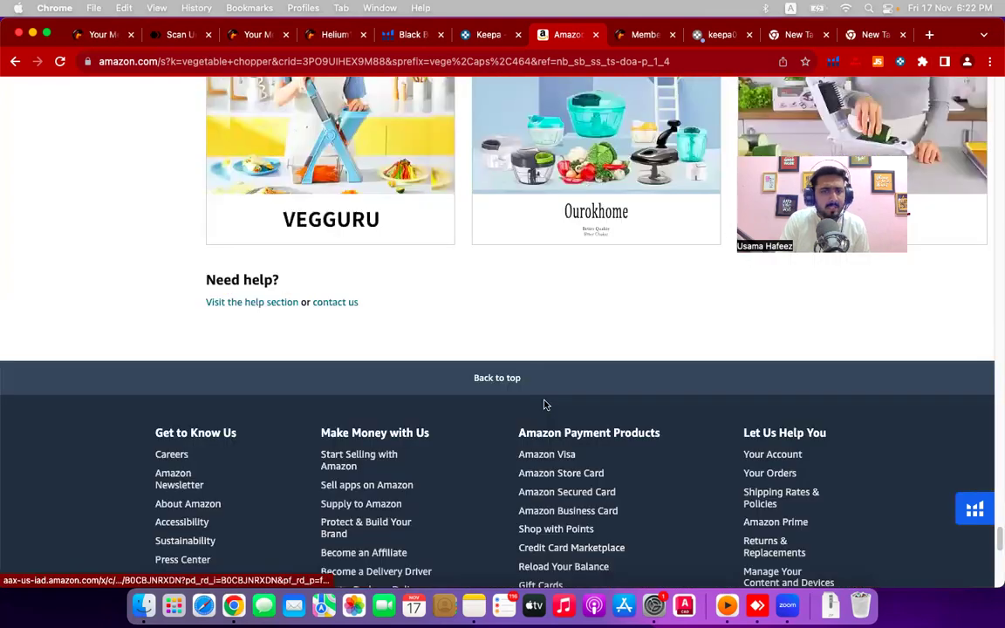
scroll(544, 404, up, 10)
scroll(544, 404, up, 10)
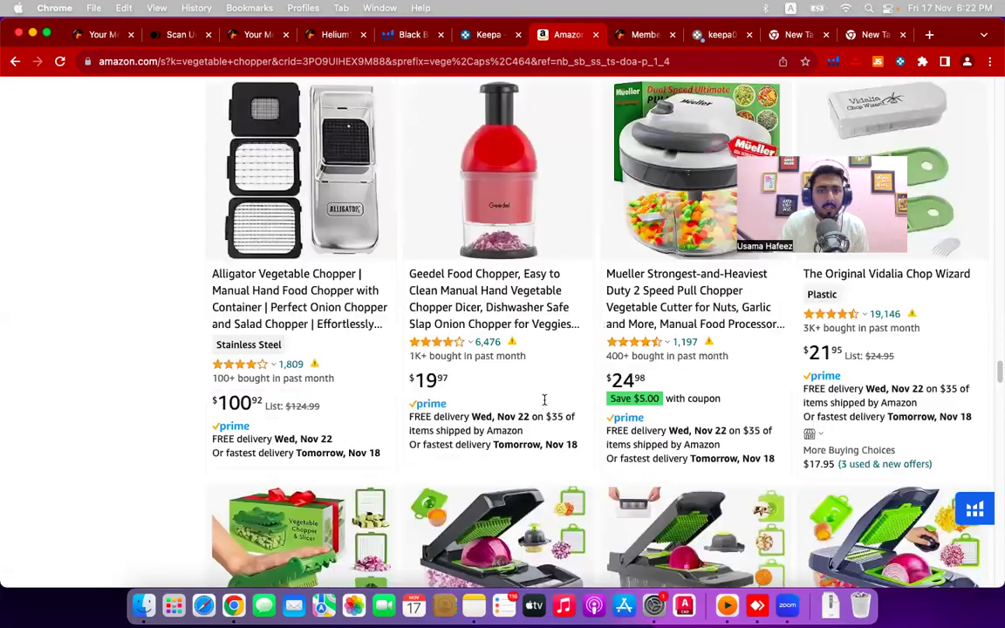
scroll(544, 404, up, 5)
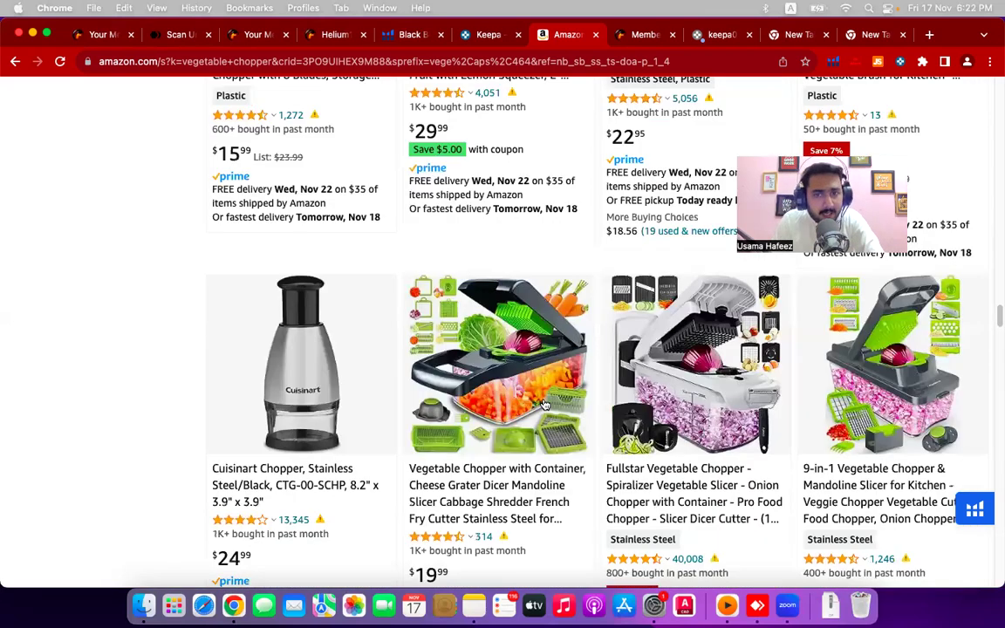
scroll(545, 404, down, 5)
scroll(546, 404, up, 5)
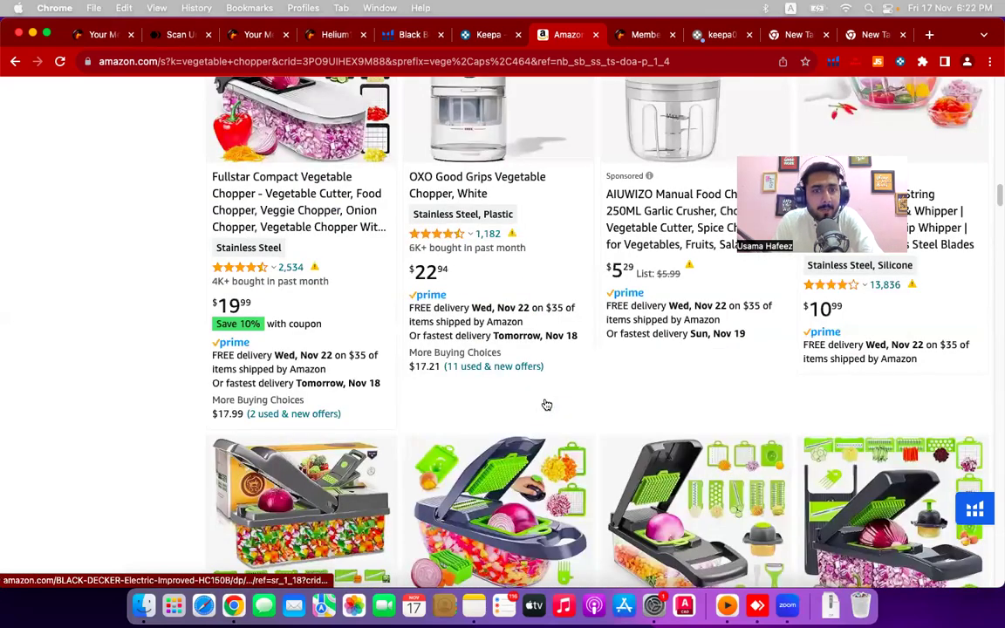
scroll(546, 404, up, 10)
scroll(551, 403, up, 3)
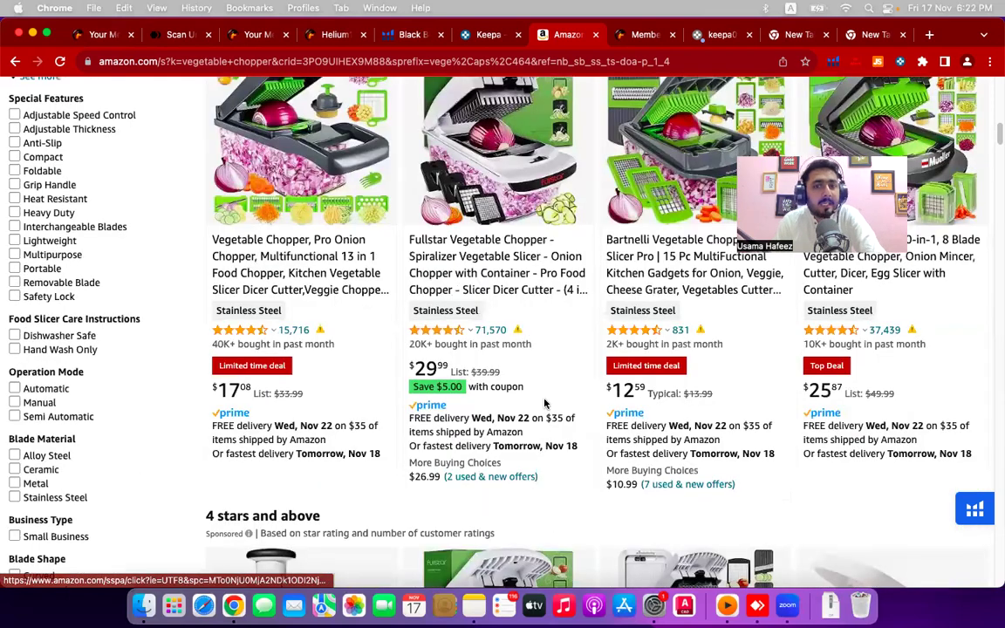
scroll(531, 345, up, 3)
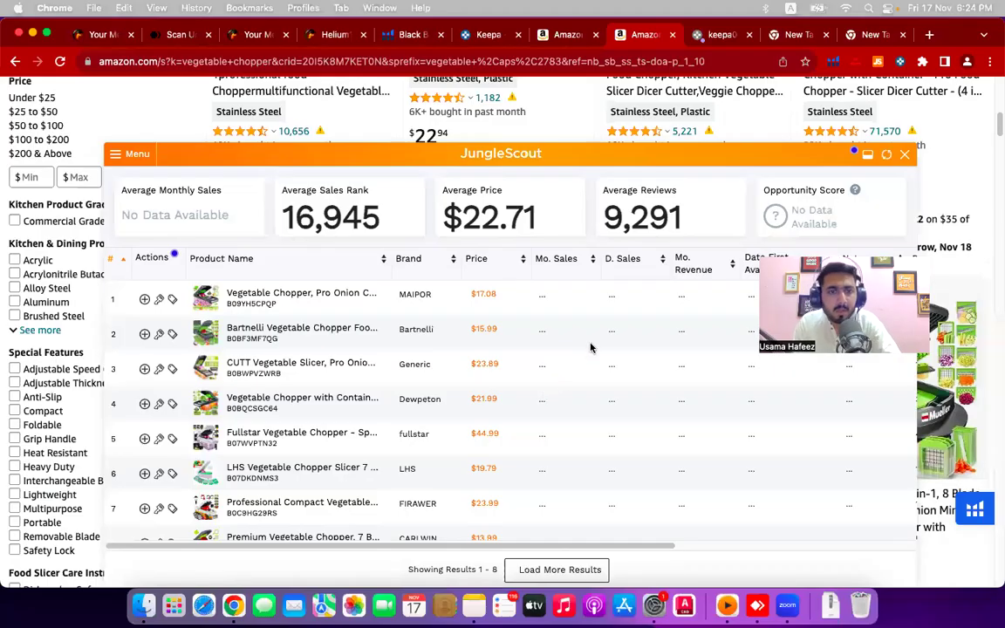
- Scroll back up to the top of the vegetable chopper results page
scroll(587, 394, up, 3)
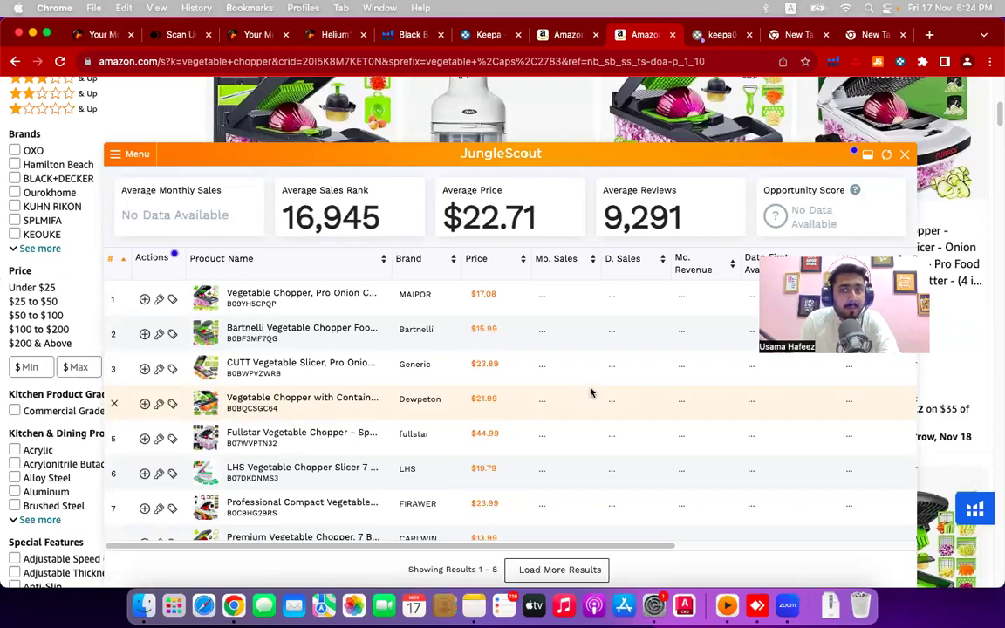
scroll(590, 393, up, 1)
scroll(590, 393, up, 5)
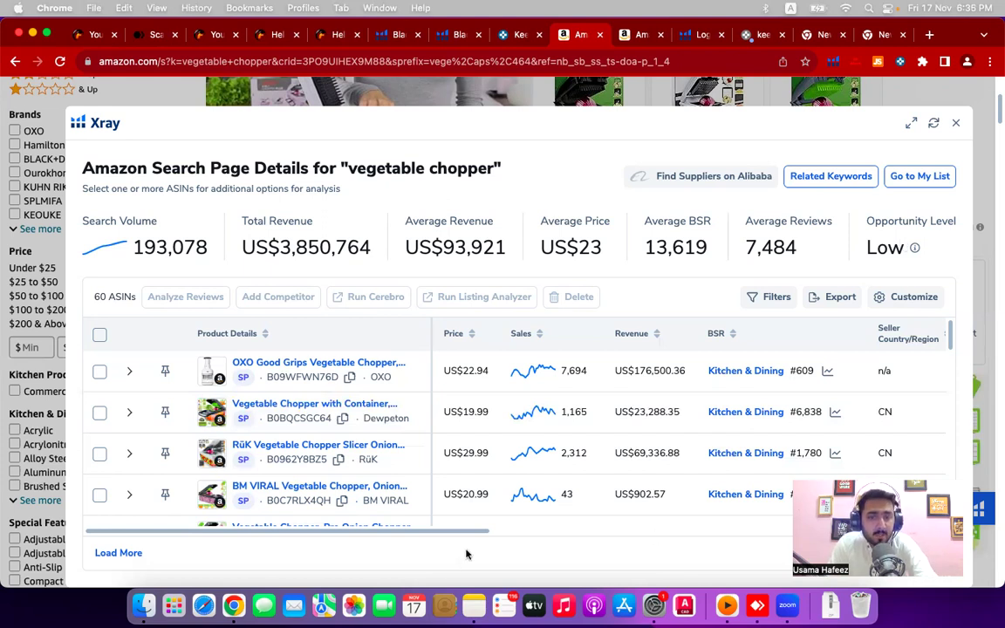
drag(478, 534, 555, 537)
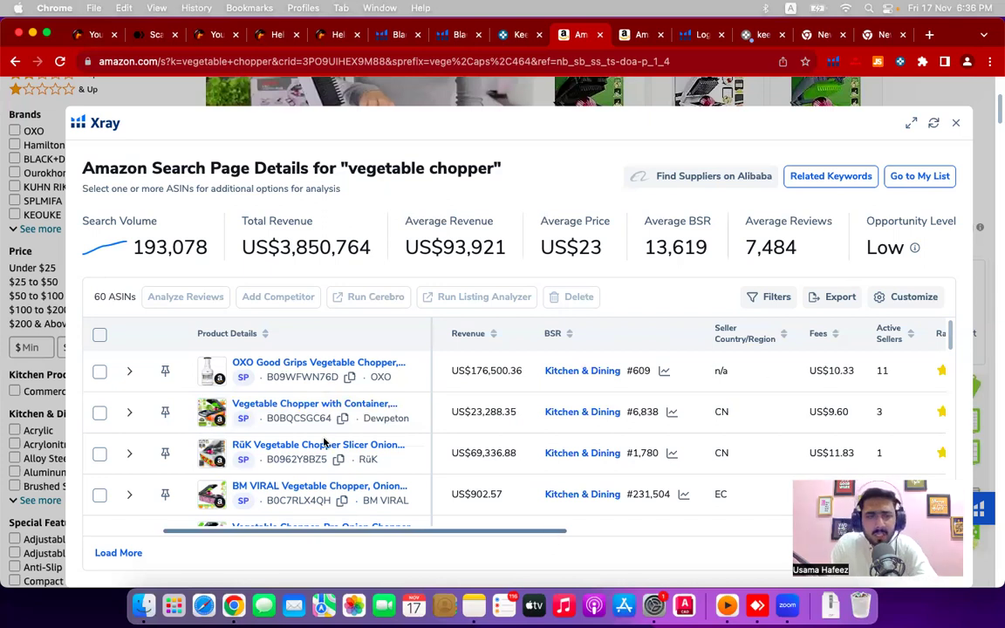
drag(544, 540, 505, 534)
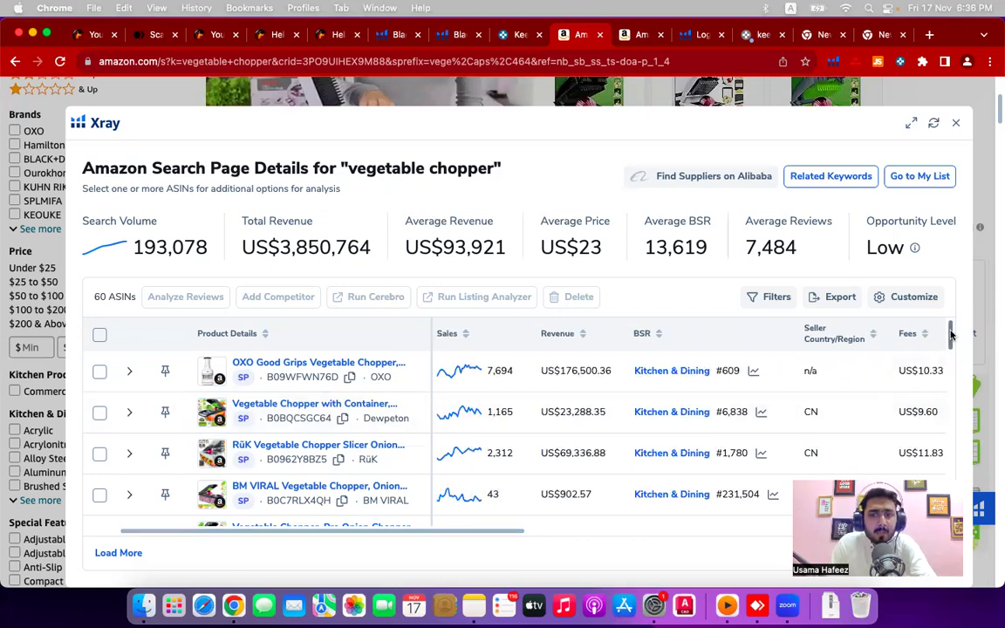
scroll(950, 340, down, 2)
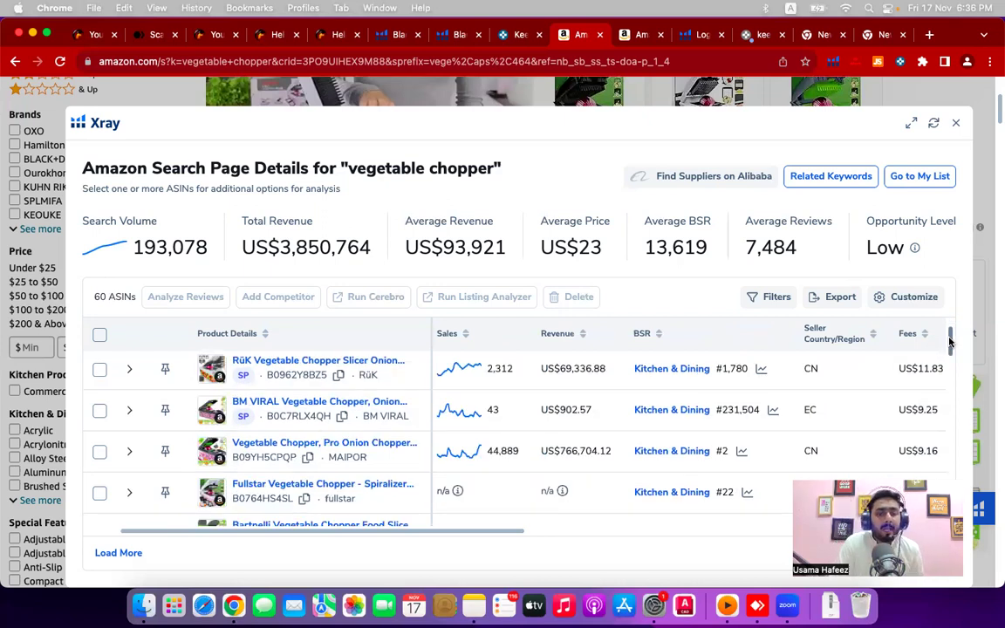
drag(950, 343, 940, 446)
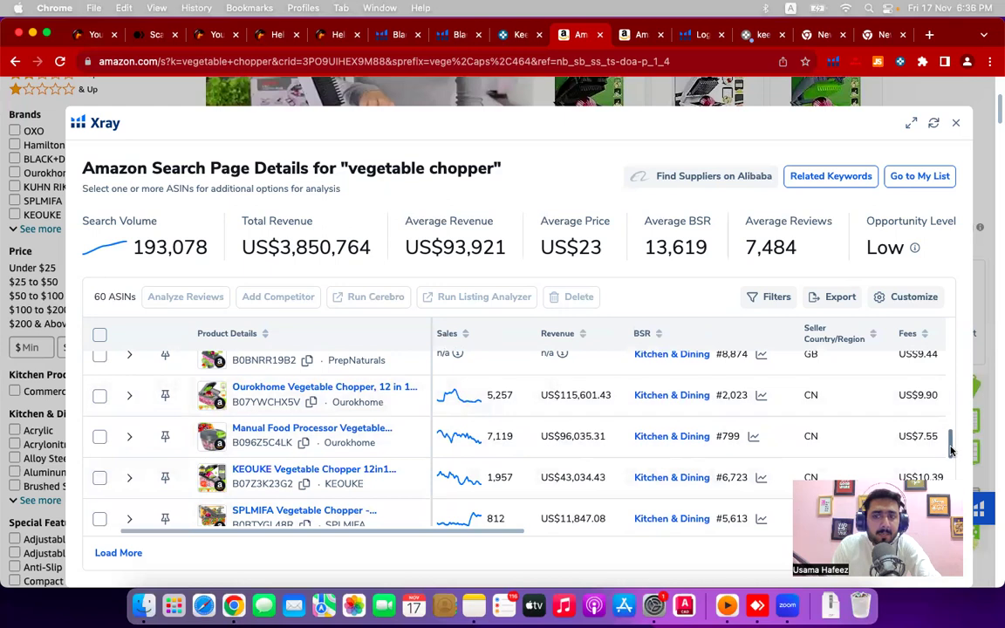
drag(950, 455, 949, 476)
scroll(950, 476, down, 3)
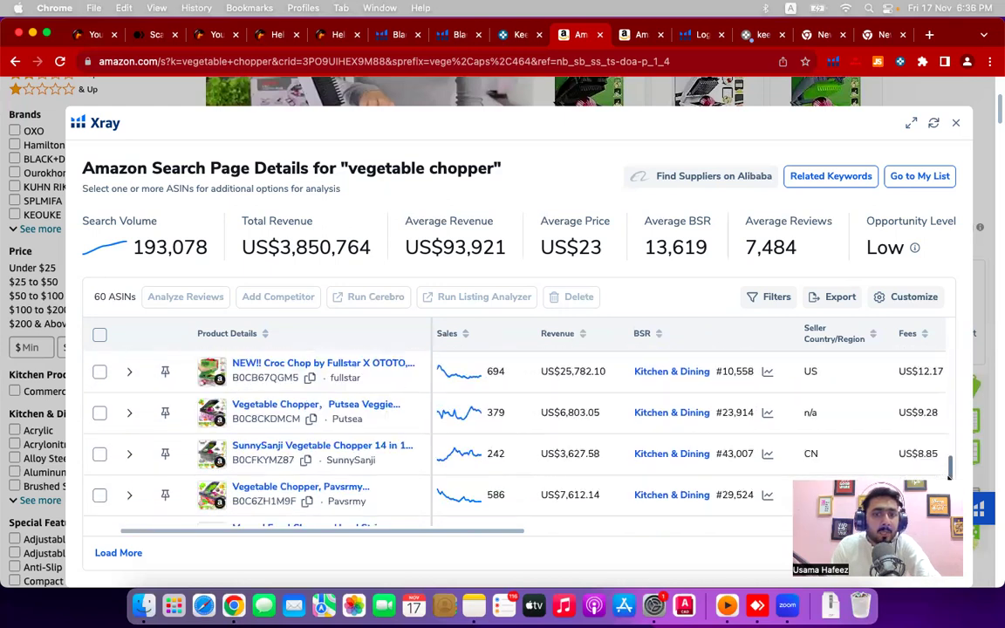
scroll(471, 437, down, 3)
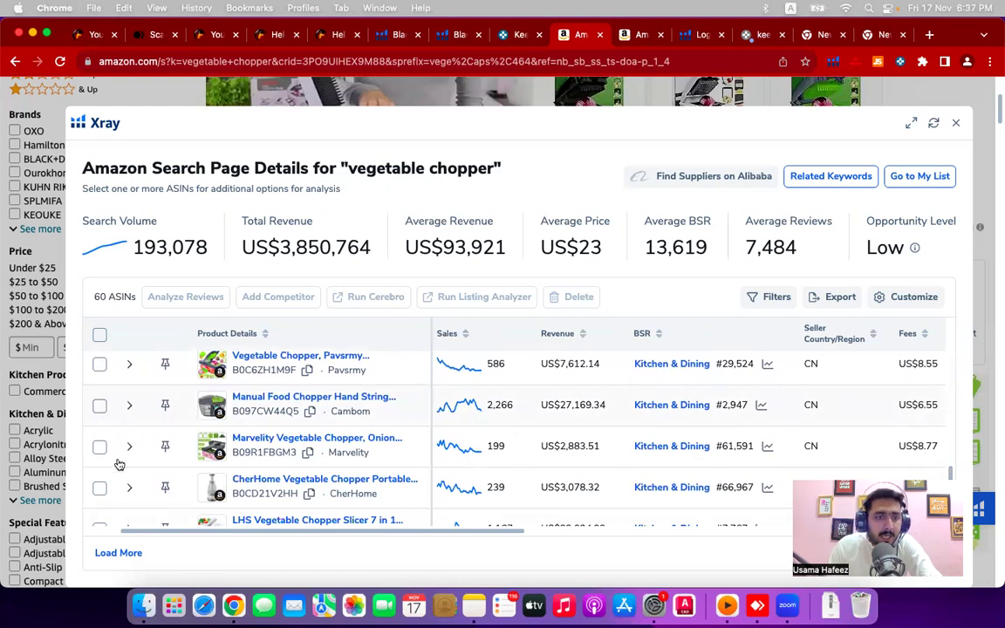
- Select the Manual Food Chopper, Premium Vegetable Chopper and 17-in-1 Vegetable Chopper in the Xray table
click(100, 405)
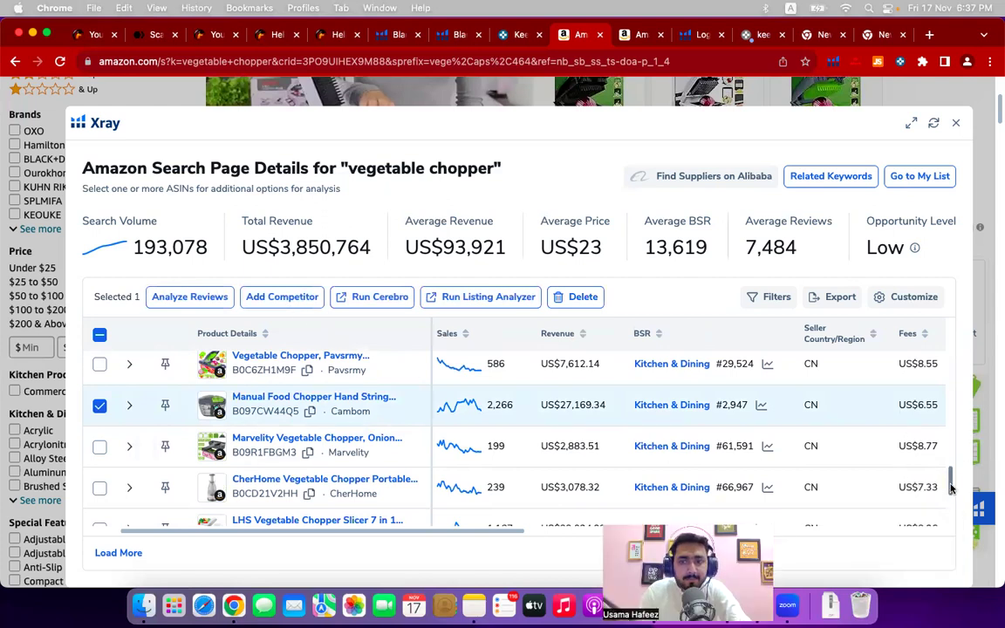
scroll(951, 488, down, 3)
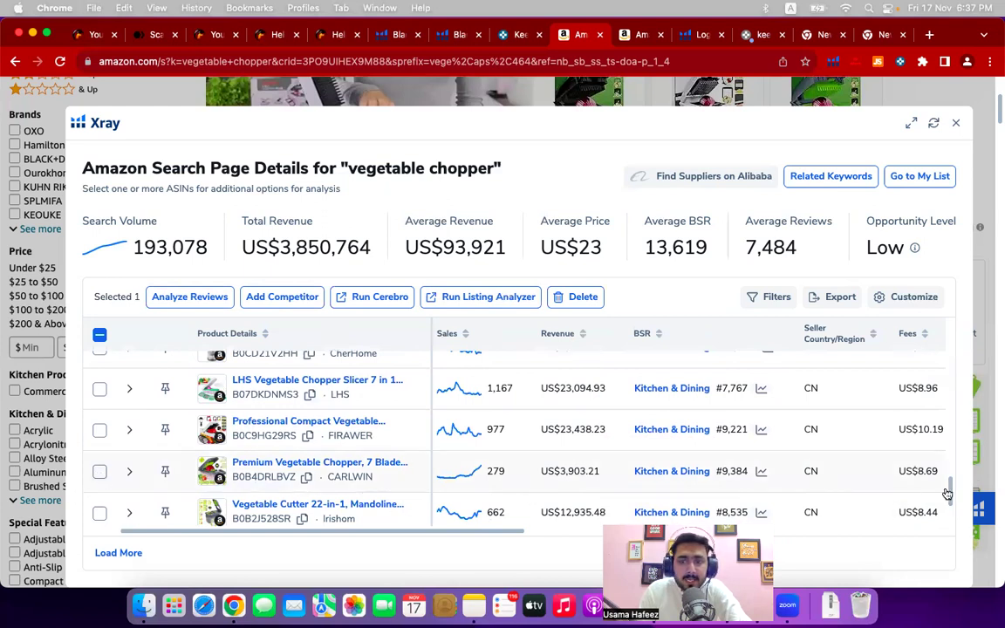
click(463, 472)
scroll(462, 449, down, 3)
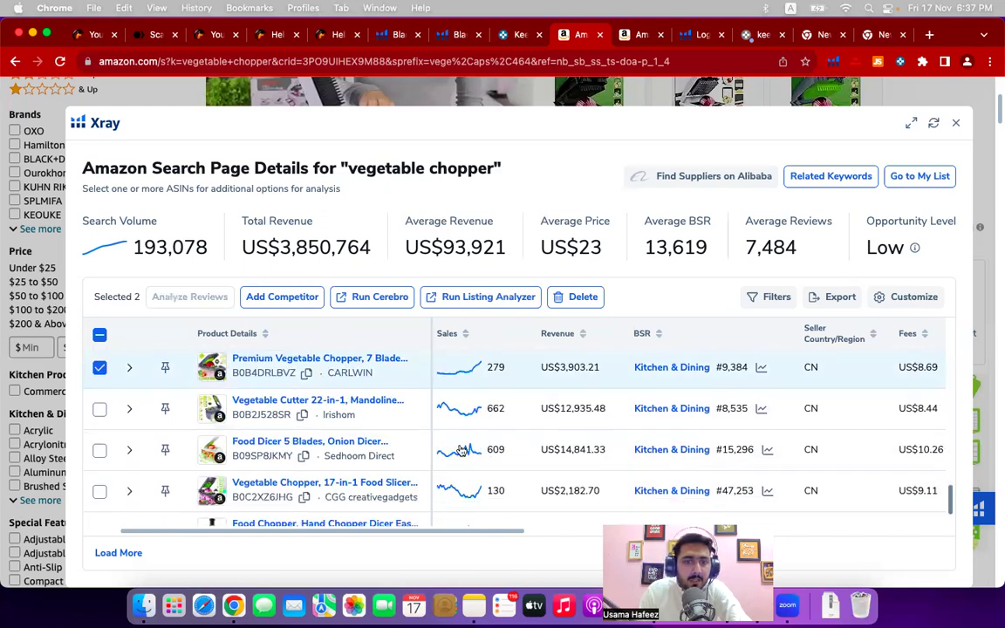
click(100, 491)
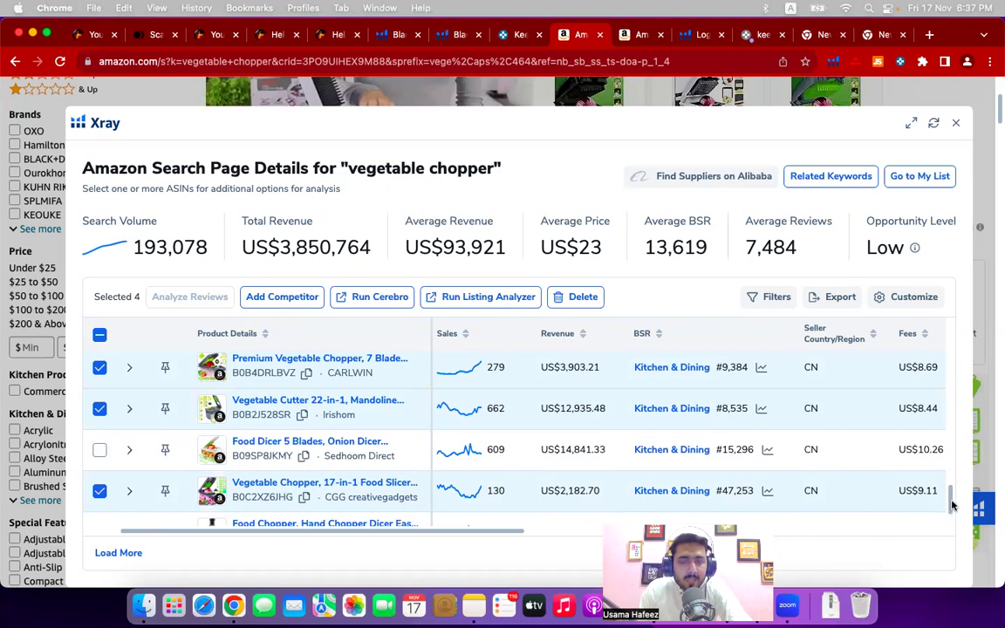
- Scroll the Xray product table back to its top listings
drag(953, 504, 955, 489)
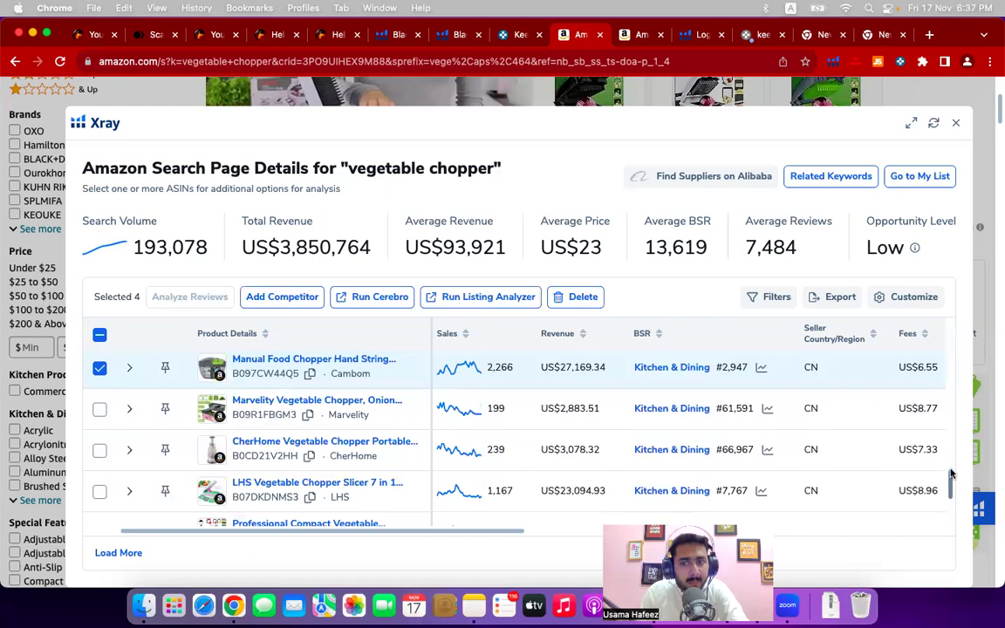
scroll(949, 428, up, 10)
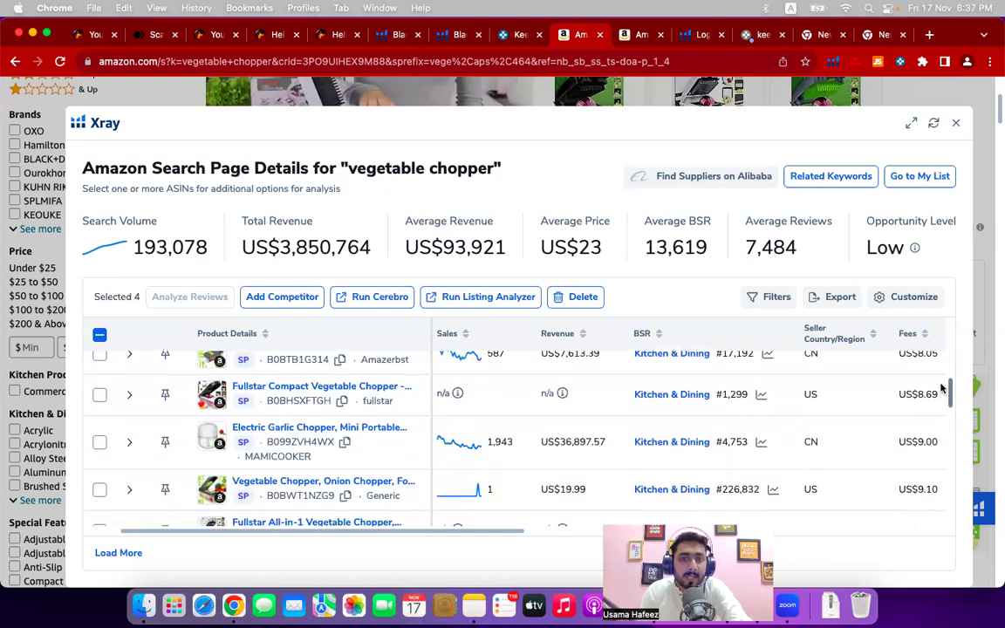
scroll(594, 410, up, 3)
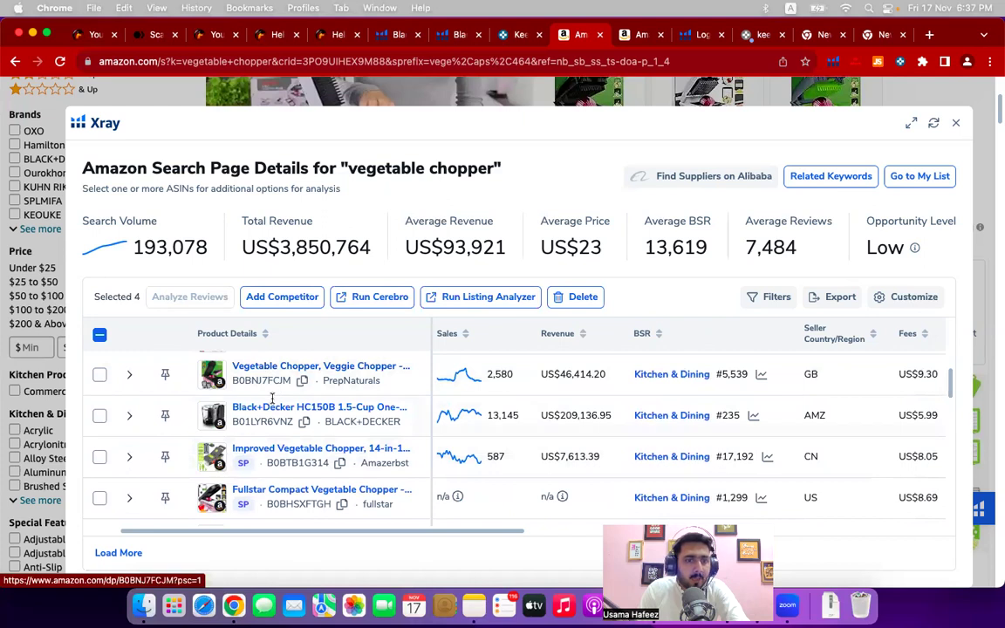
scroll(271, 406, up, 3)
scroll(272, 399, up, 3)
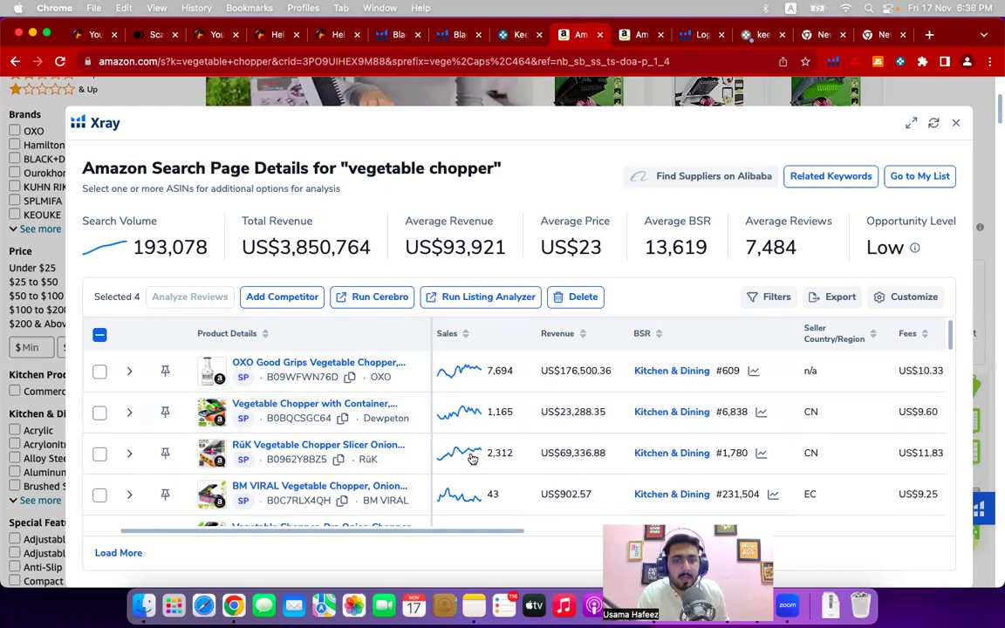
- Scroll the Xray table right until the Weight and Creation Date columns show
drag(511, 539, 663, 538)
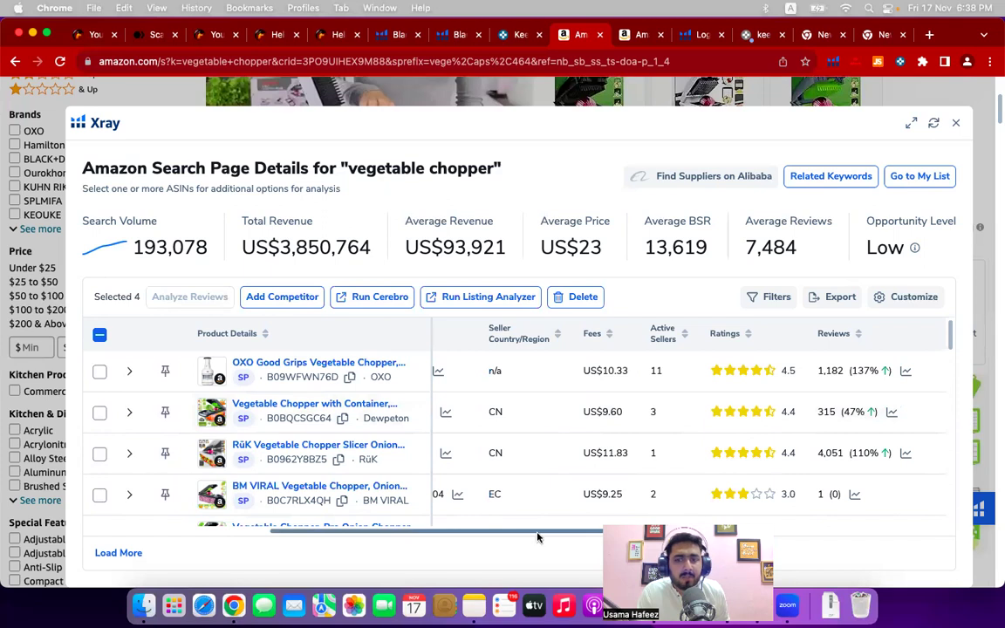
scroll(555, 537, right, 2)
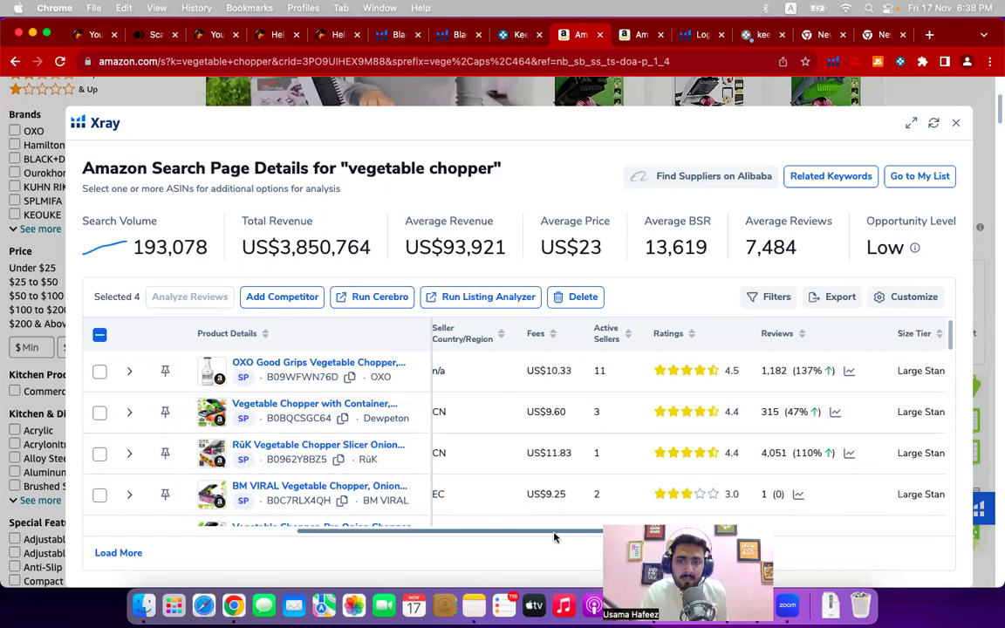
scroll(561, 537, right, 1)
scroll(611, 427, right, 5)
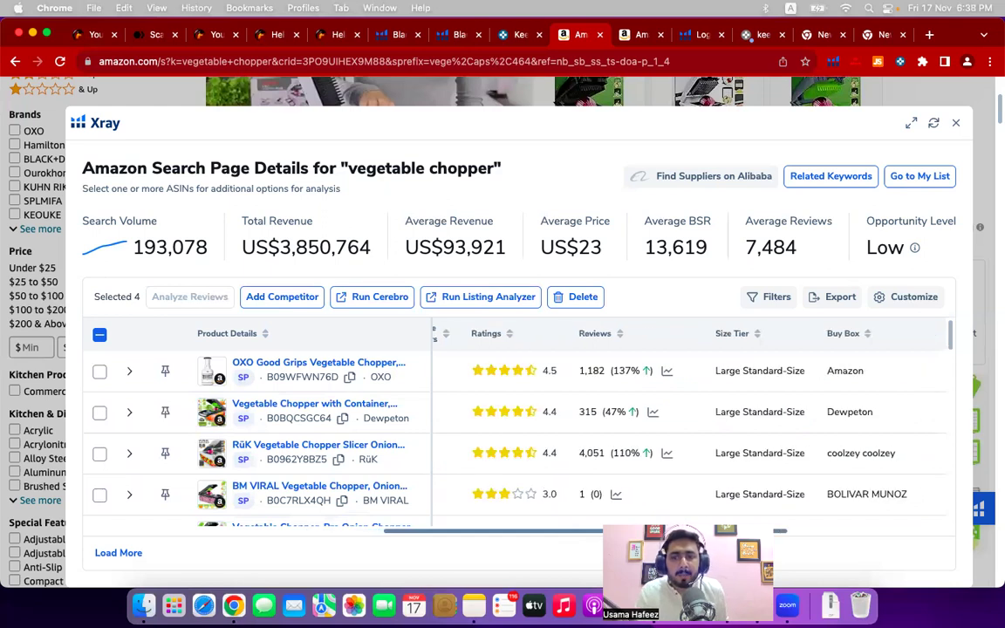
scroll(611, 427, right, 2)
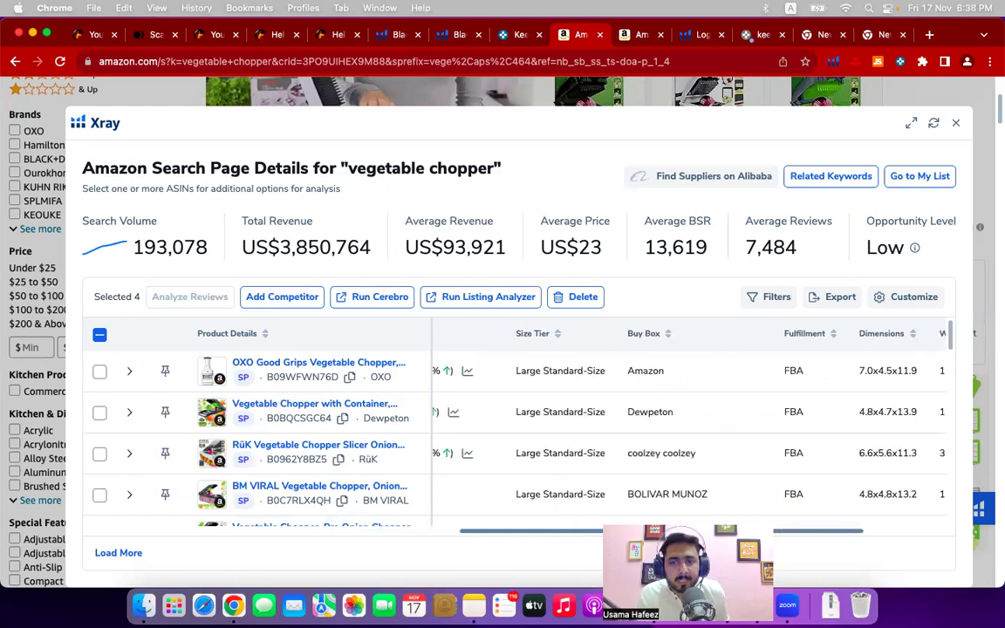
drag(810, 537, 880, 531)
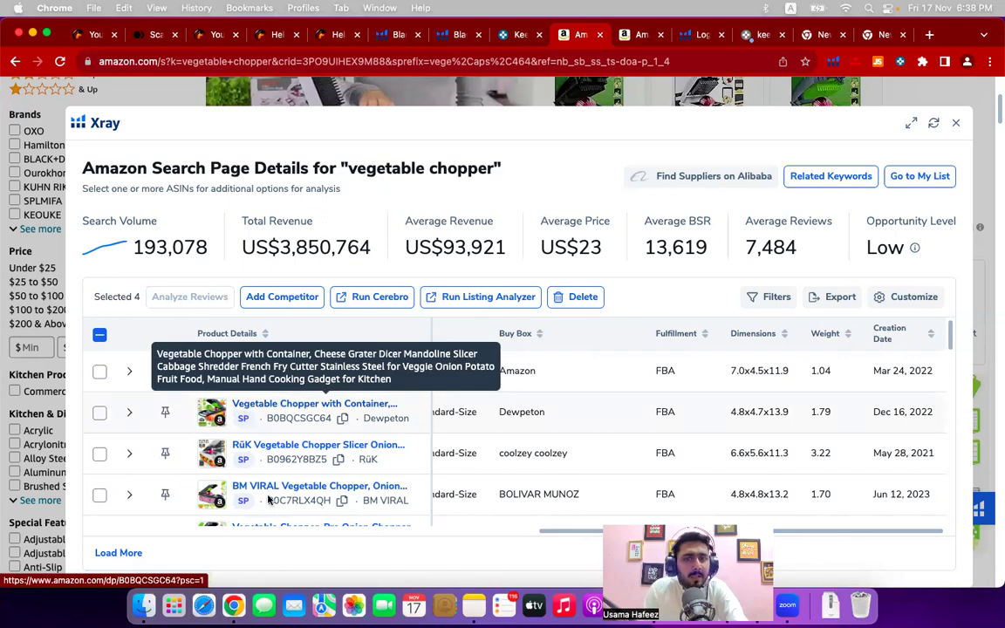
- Open the Dewpeton Vegetable Chopper with Container listing and dismiss the IP Alert notice
click(397, 385)
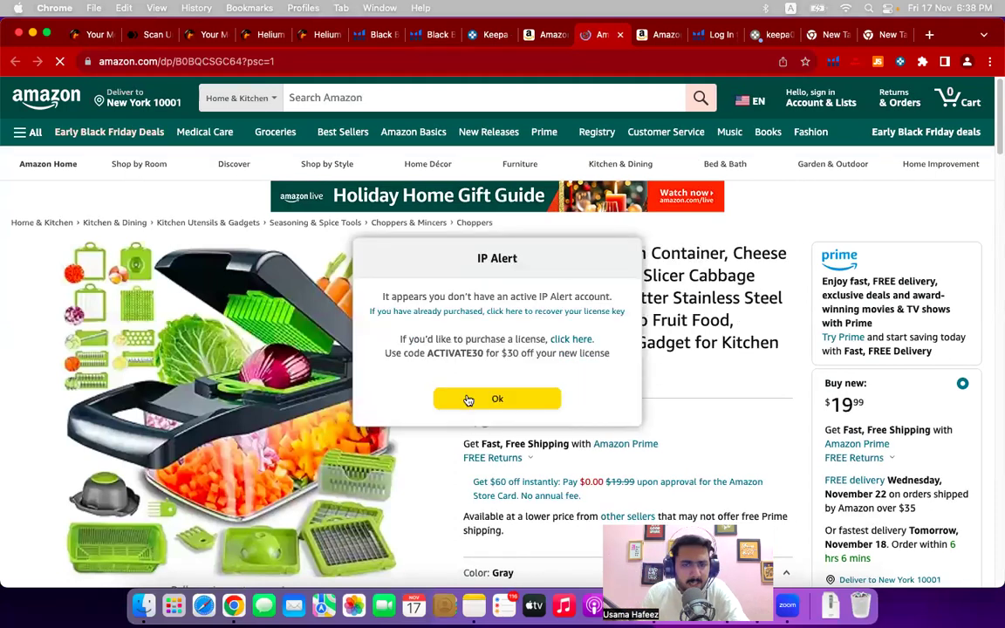
click(471, 399)
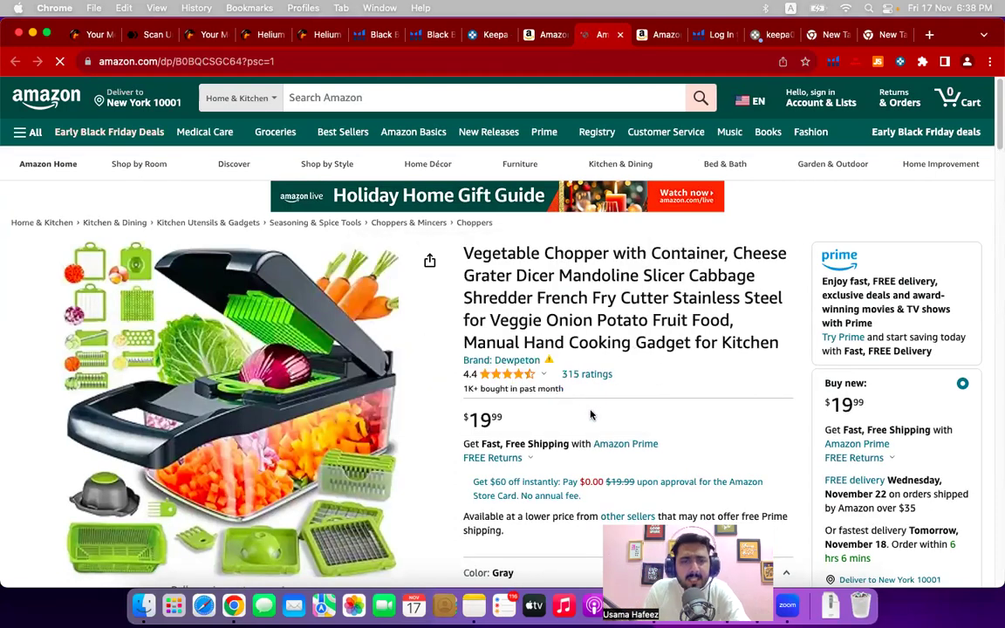
scroll(590, 414, down, 5)
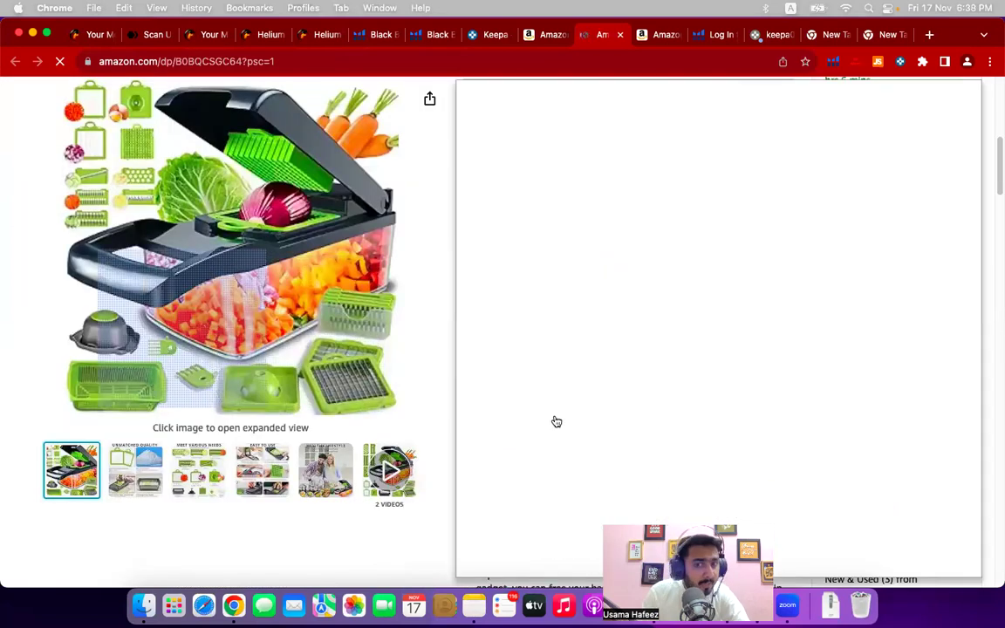
scroll(623, 443, down, 5)
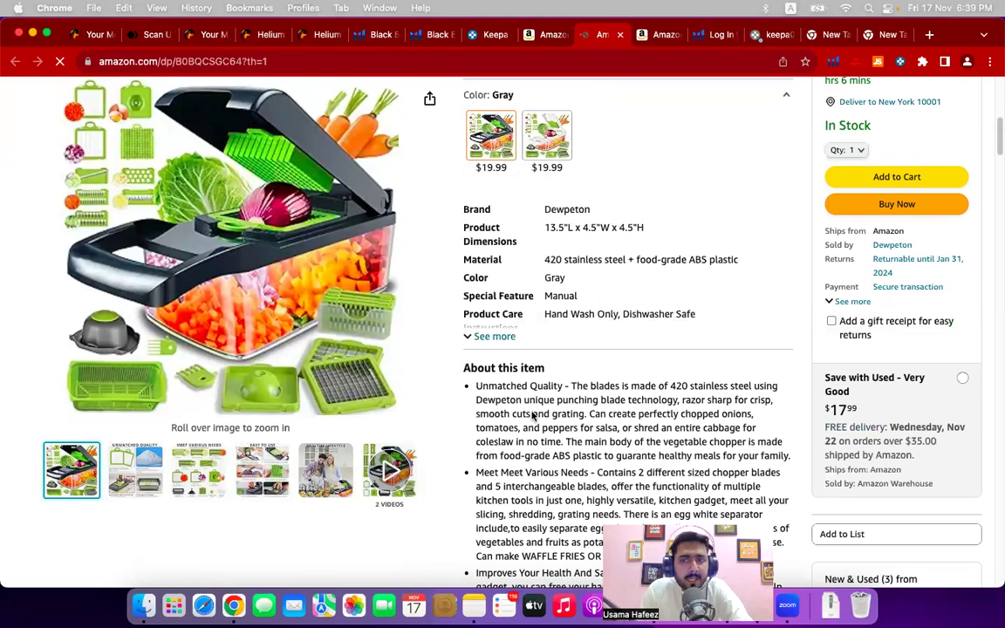
scroll(532, 417, down, 5)
scroll(532, 413, down, 5)
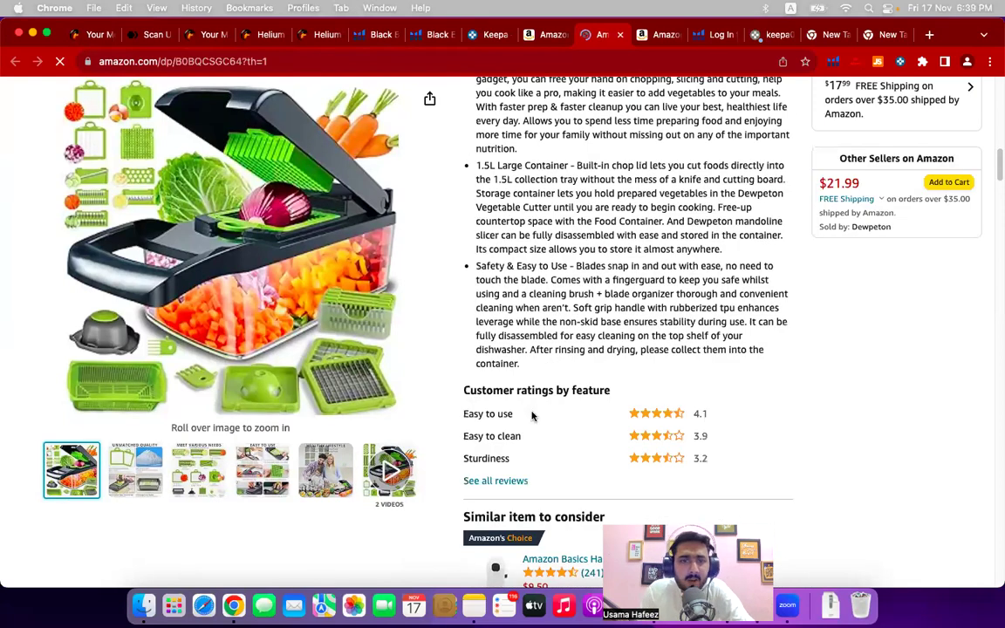
scroll(531, 414, down, 10)
- Scroll down to the customer reviews (4.4 out of 5, 315 ratings), dismissing the proxy sign-in prompt
scroll(532, 417, up, 5)
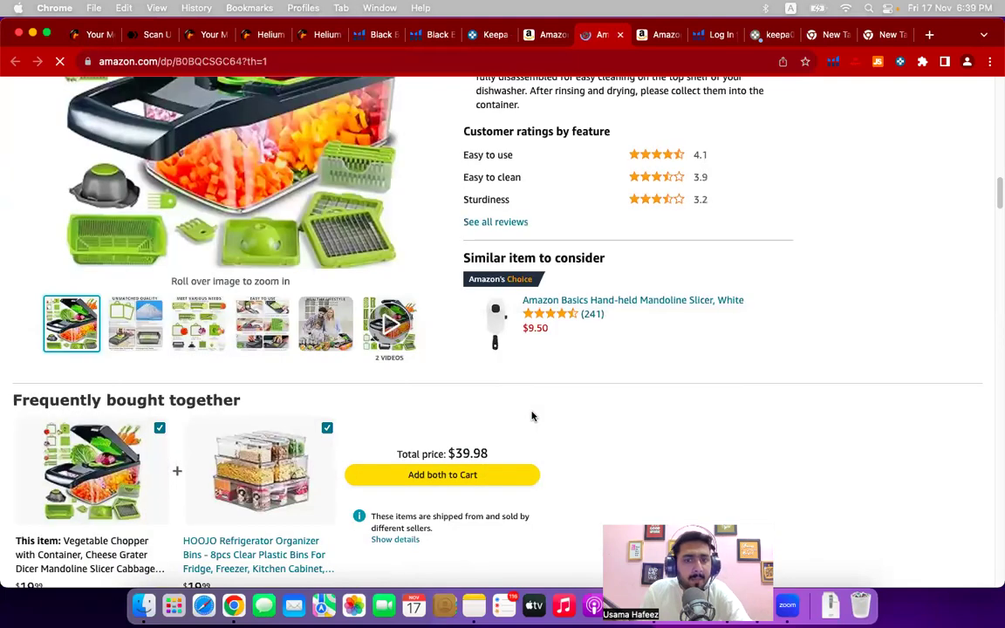
scroll(532, 417, down, 10)
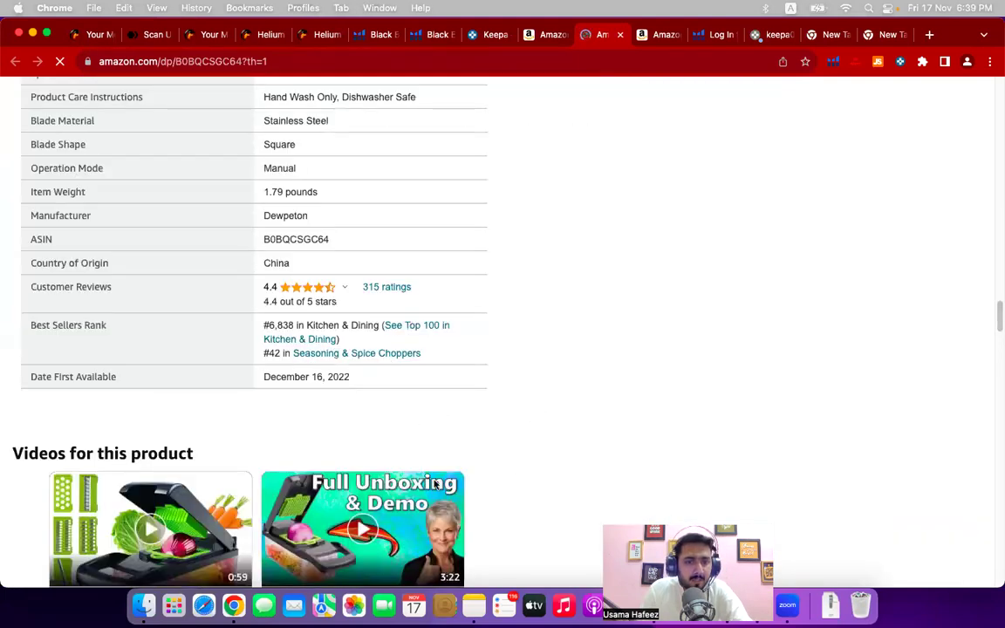
scroll(287, 388, down, 8)
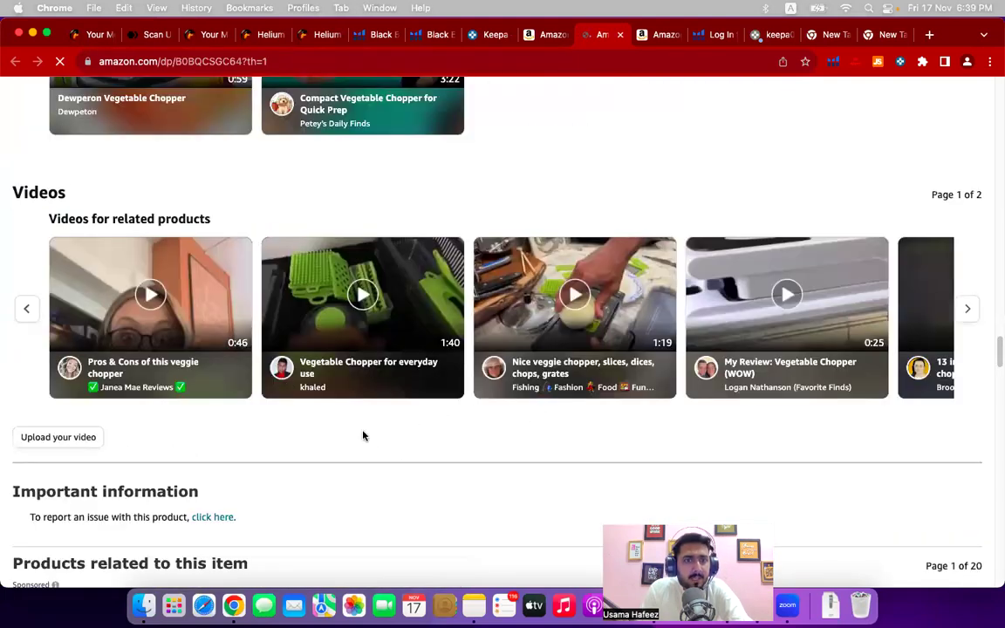
scroll(433, 404, up, 8)
scroll(433, 404, down, 11)
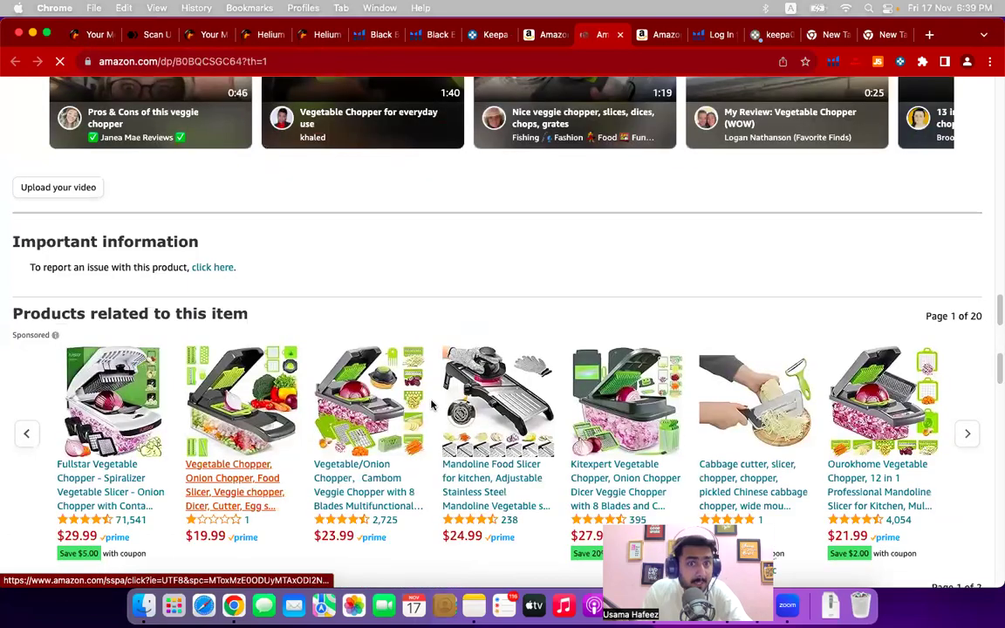
scroll(431, 404, up, 12)
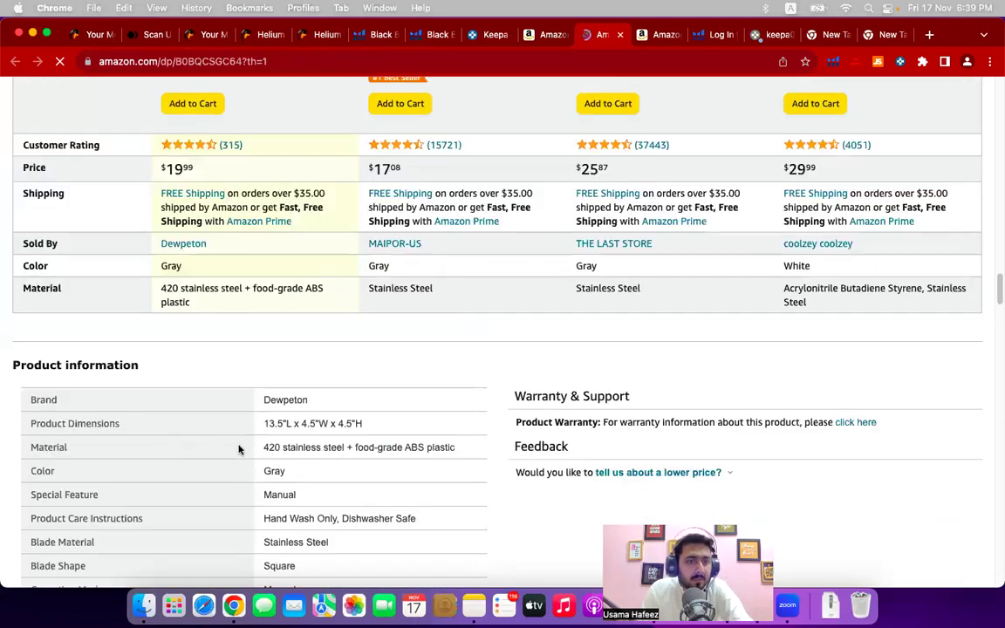
scroll(269, 429, down, 3)
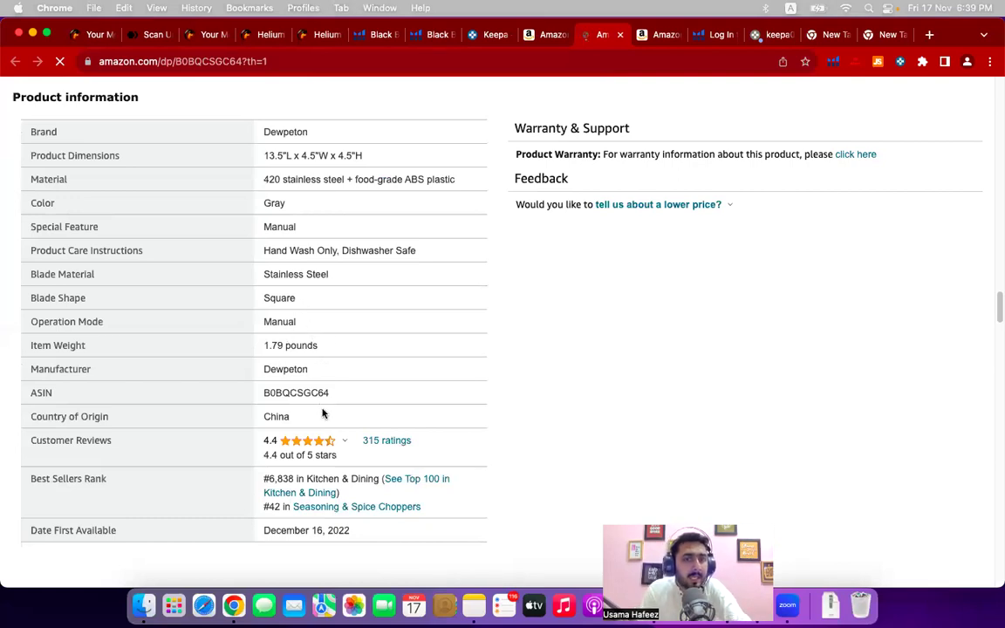
scroll(323, 414, down, 10)
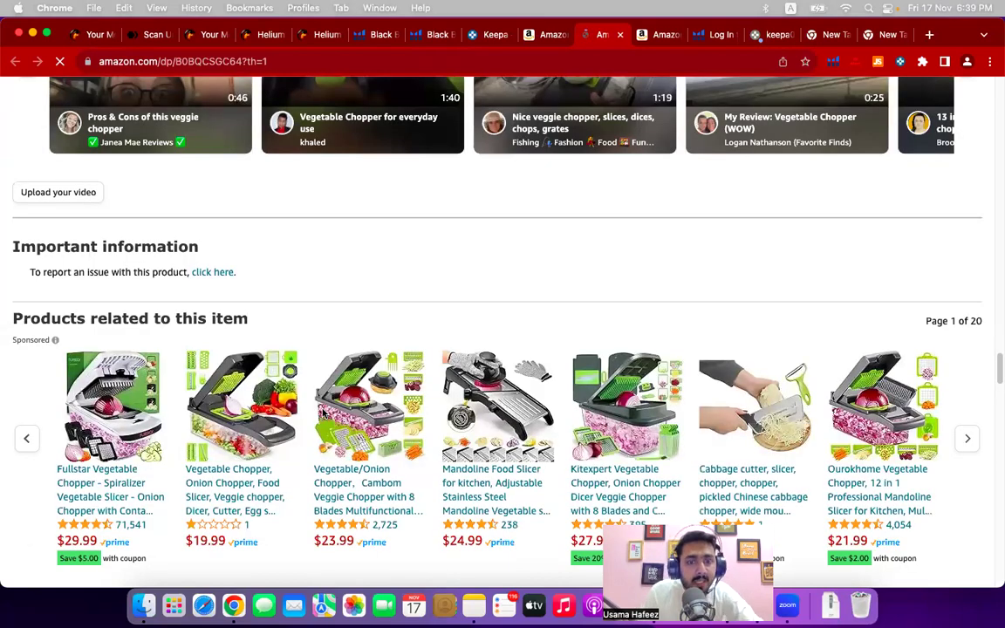
scroll(322, 412, down, 3)
scroll(321, 412, down, 10)
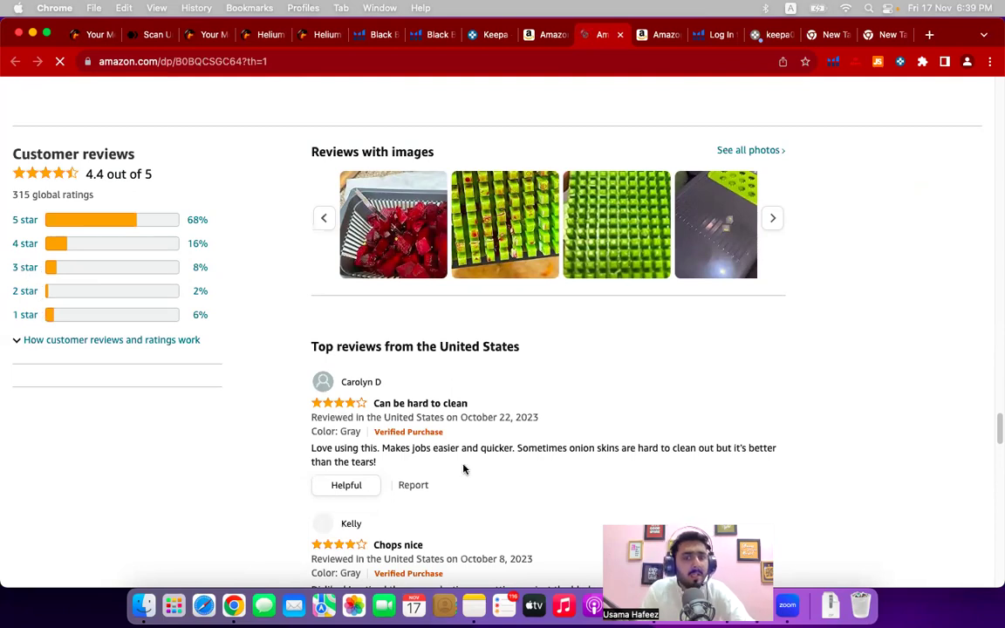
scroll(523, 392, down, 3)
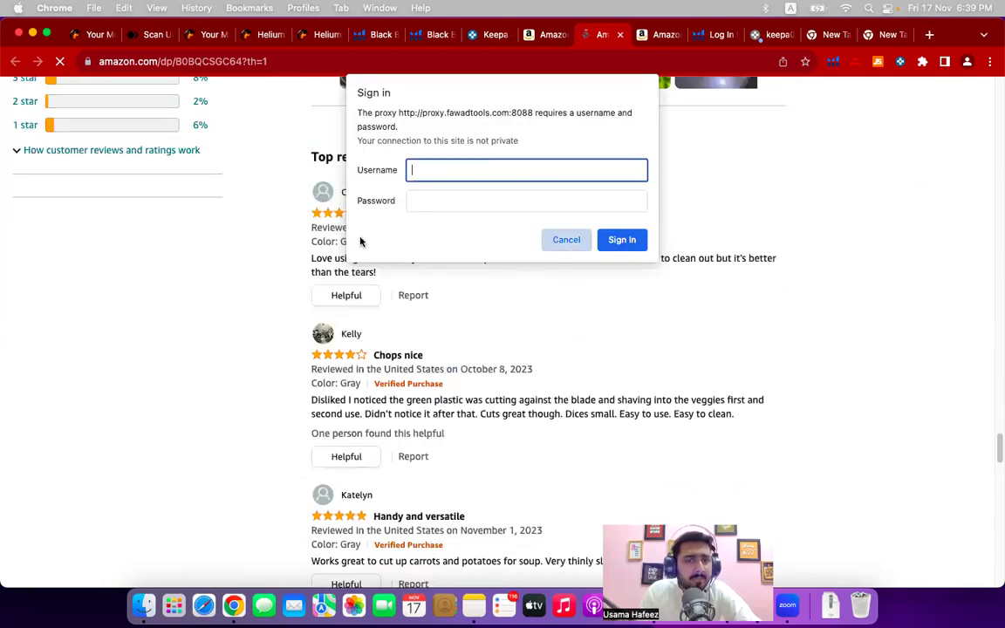
key(Escape)
scroll(488, 233, up, 3)
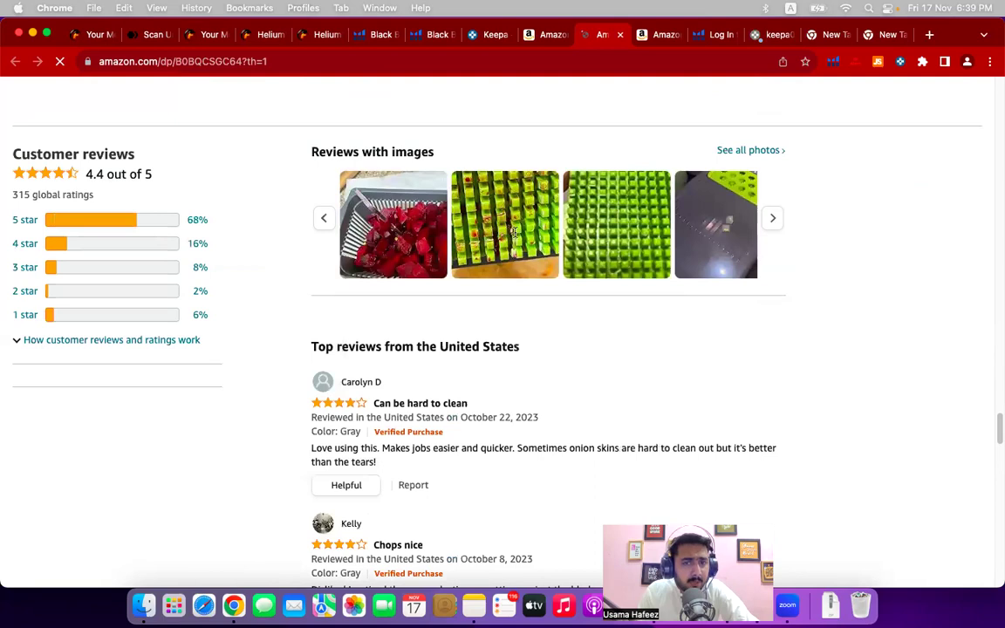
scroll(514, 232, down, 3)
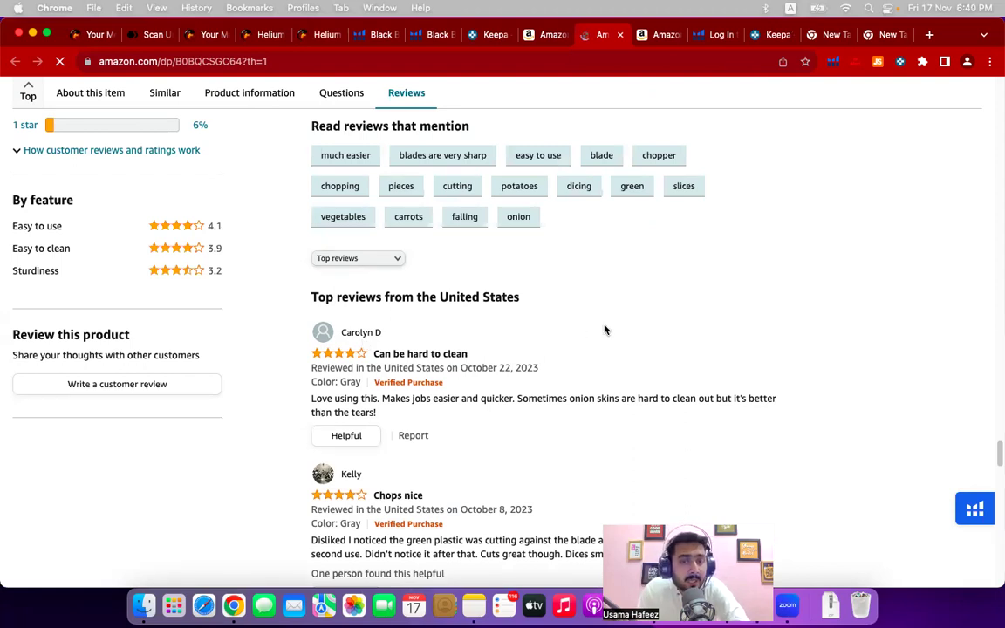
scroll(568, 408, down, 3)
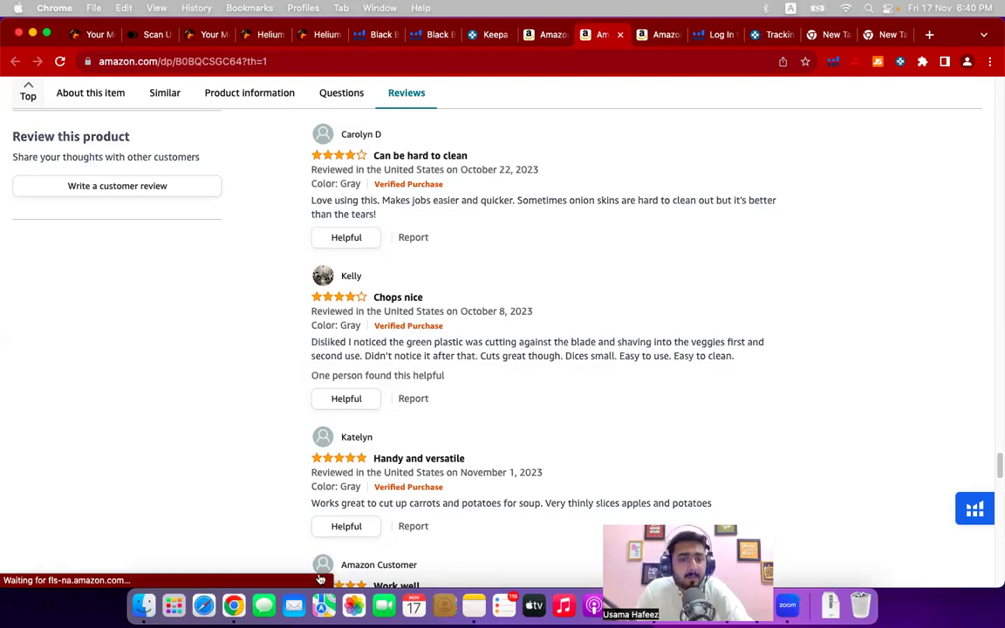
scroll(519, 492, down, 10)
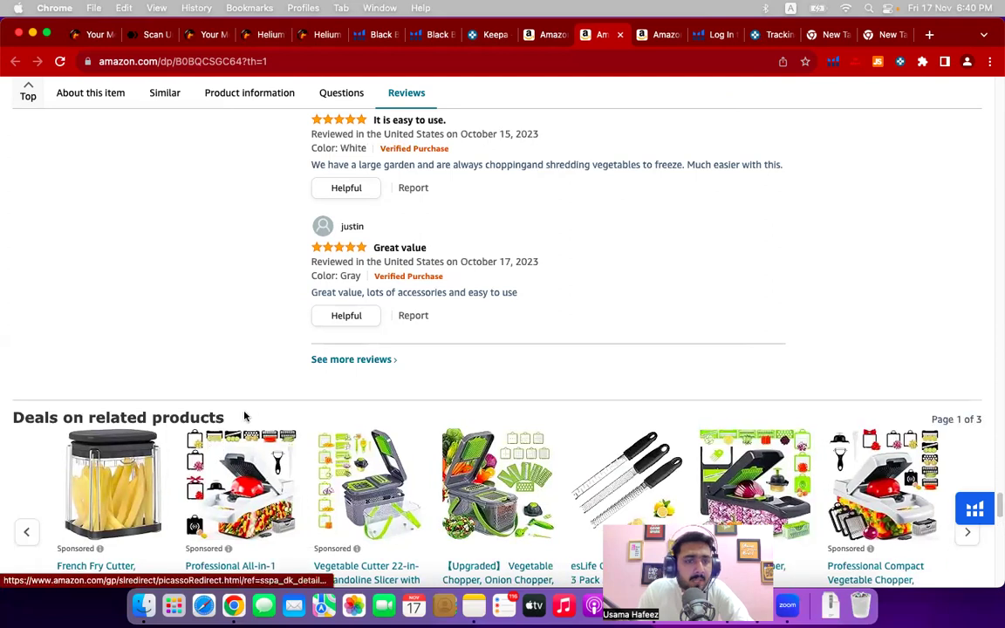
scroll(247, 417, up, 10)
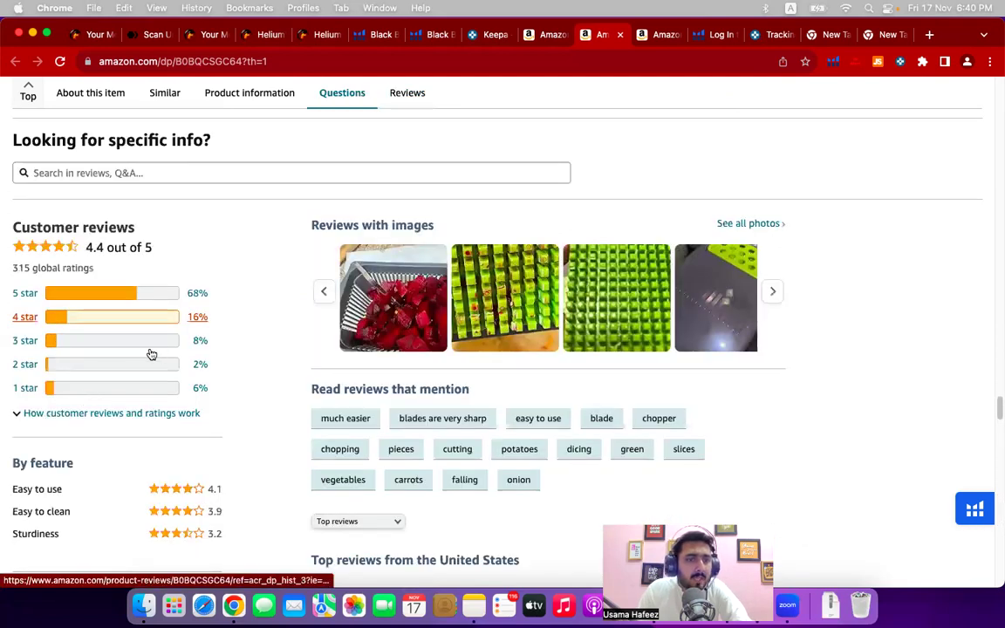
click(75, 345)
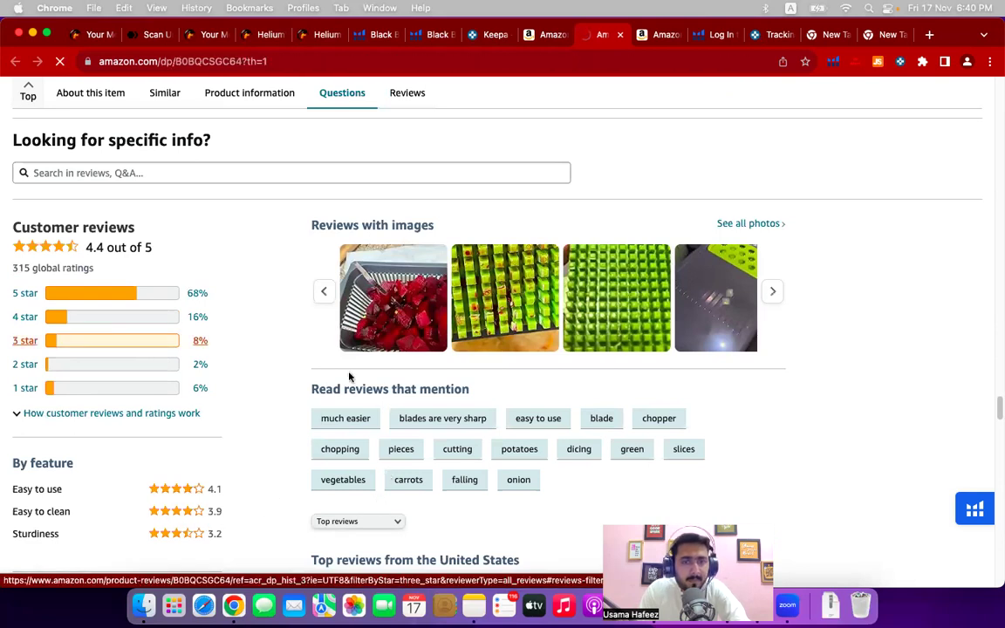
scroll(349, 384, down, 5)
scroll(366, 398, down, 5)
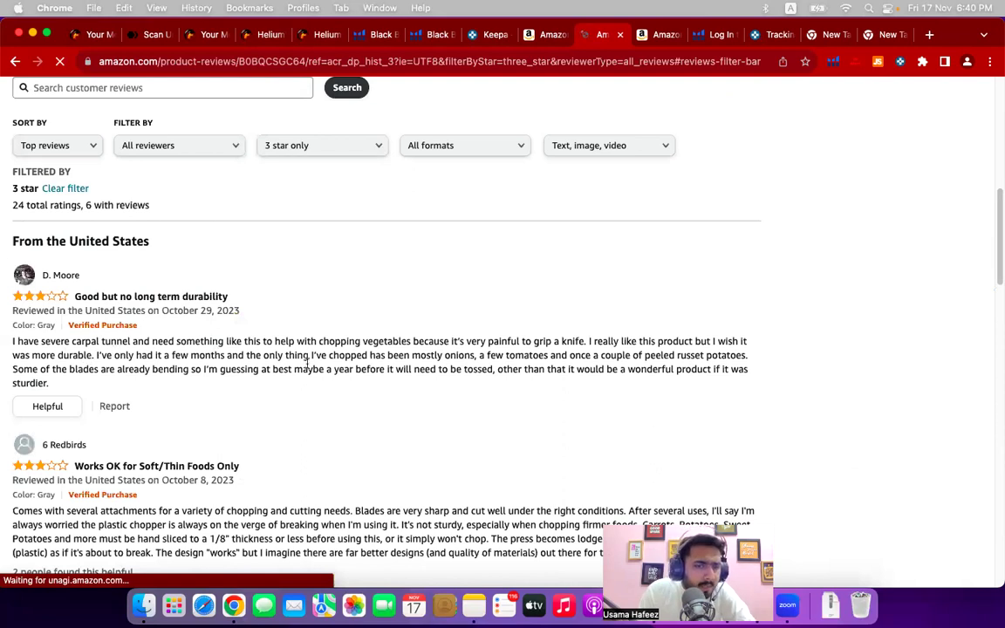
scroll(189, 458, down, 5)
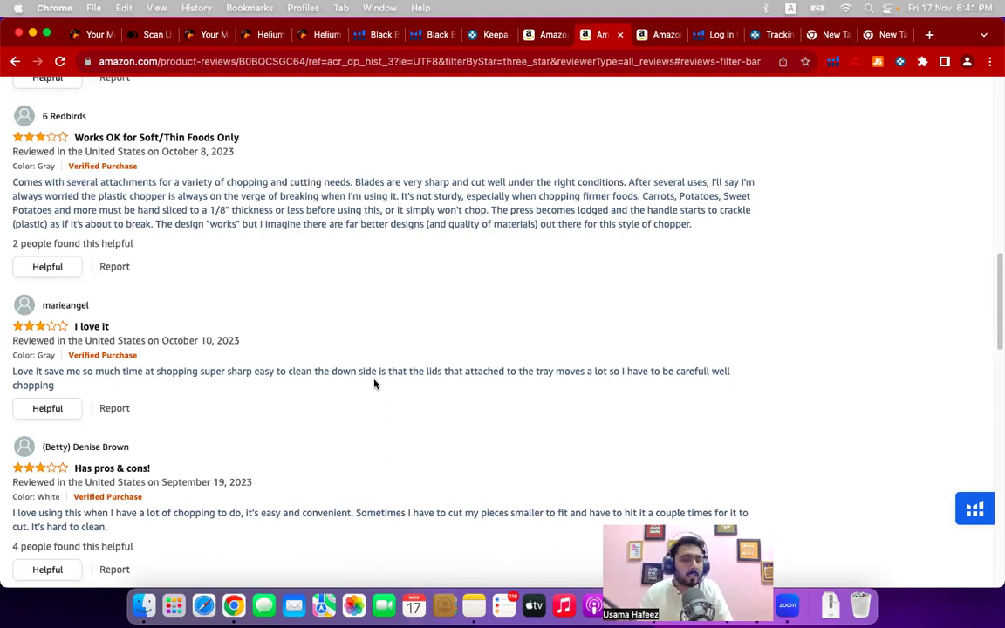
scroll(335, 415, down, 3)
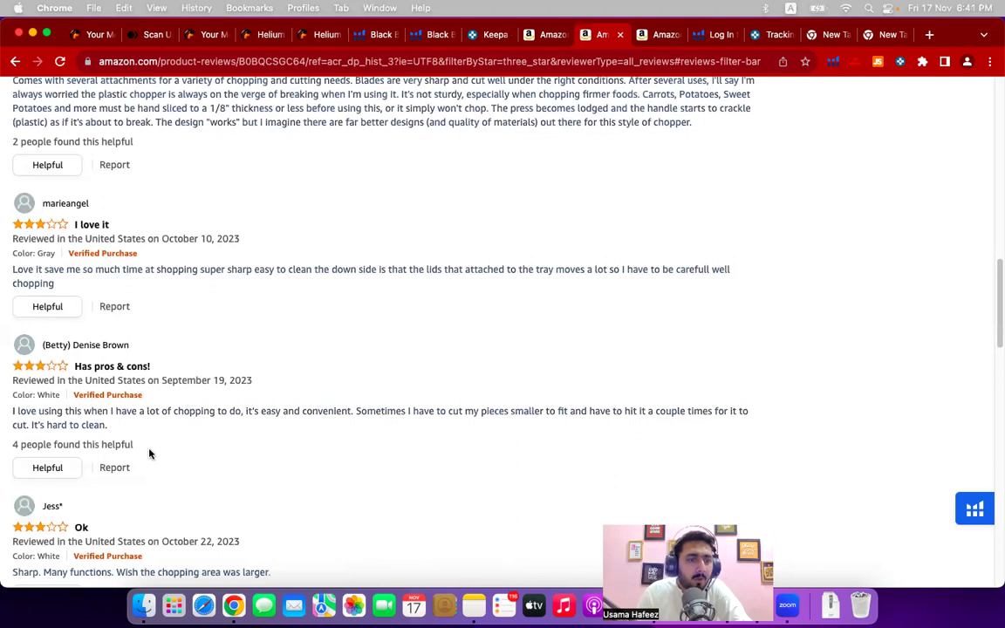
scroll(170, 458, down, 4)
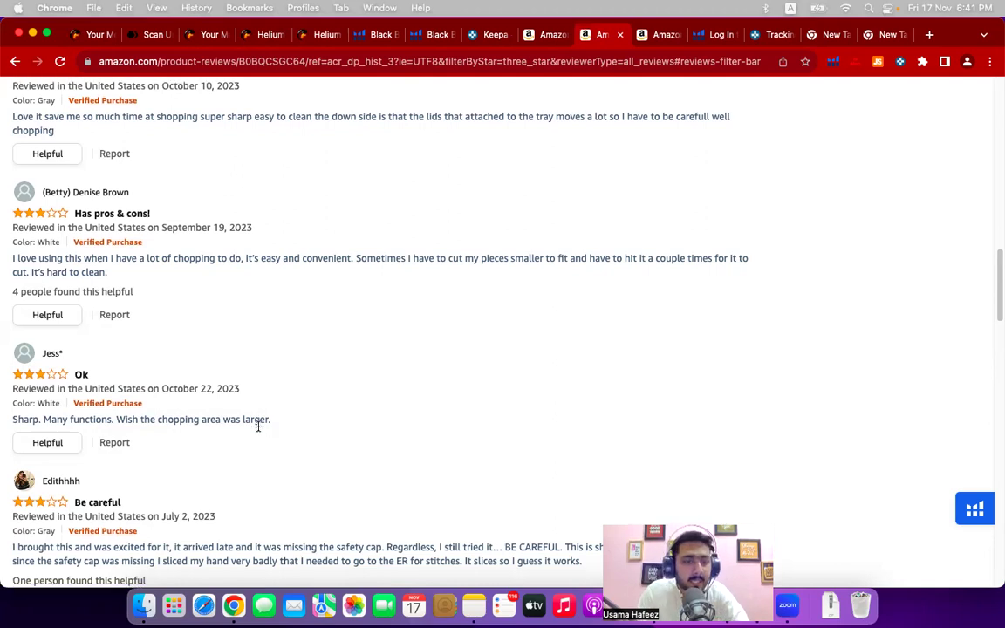
scroll(258, 426, down, 5)
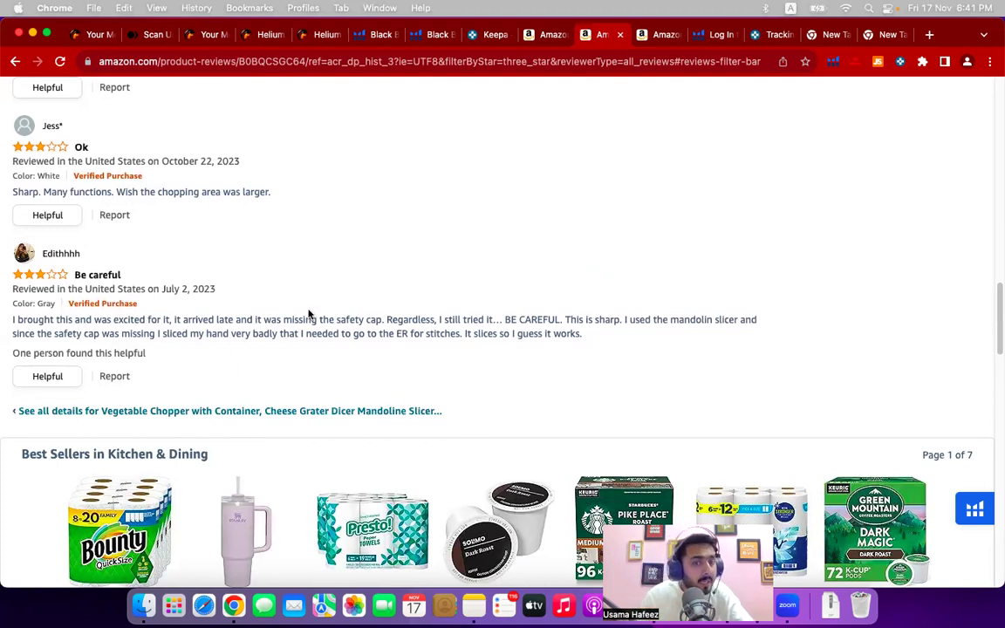
scroll(310, 315, up, 10)
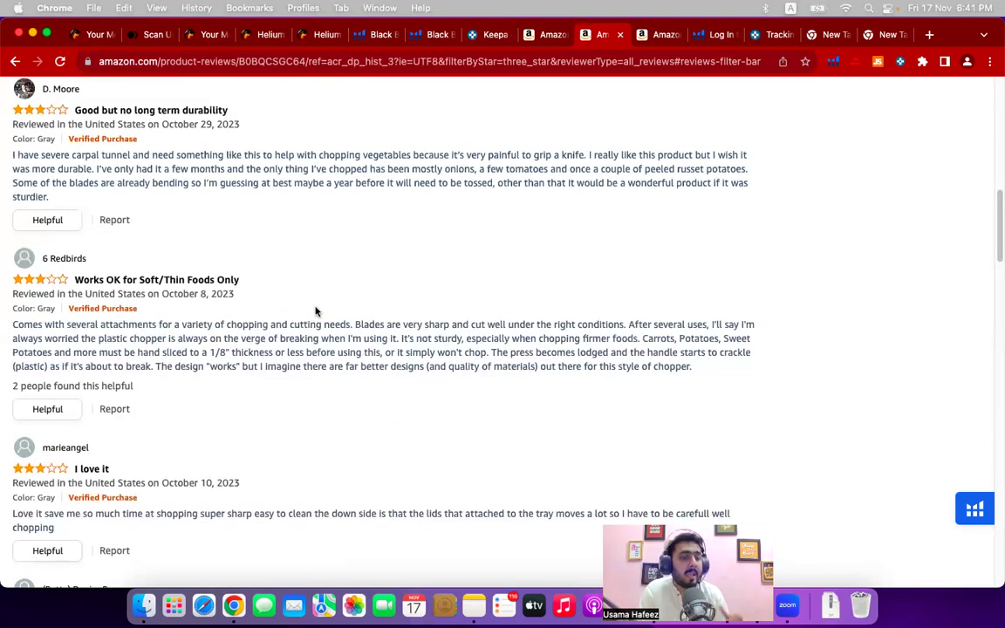
scroll(311, 314, up, 15)
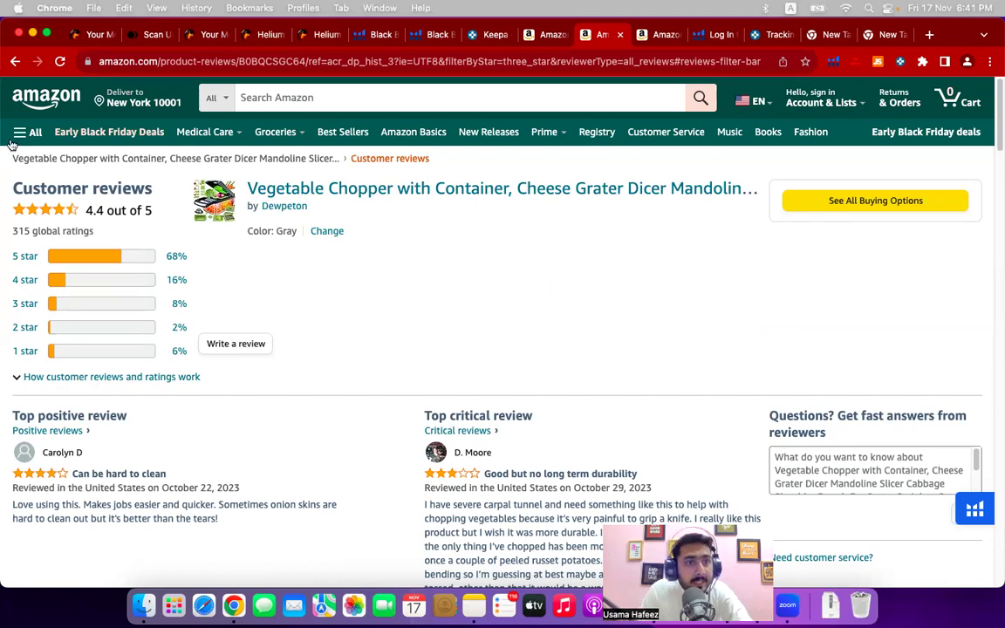
click(15, 61)
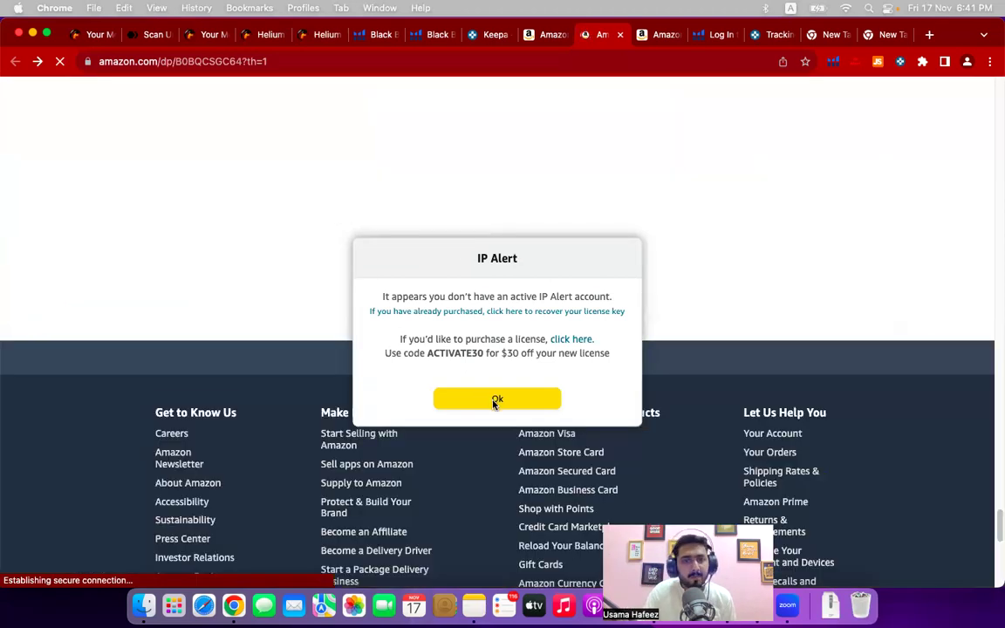
- Dismiss the IP Alert and scroll back to the top of the Dewpeton product page
click(404, 229)
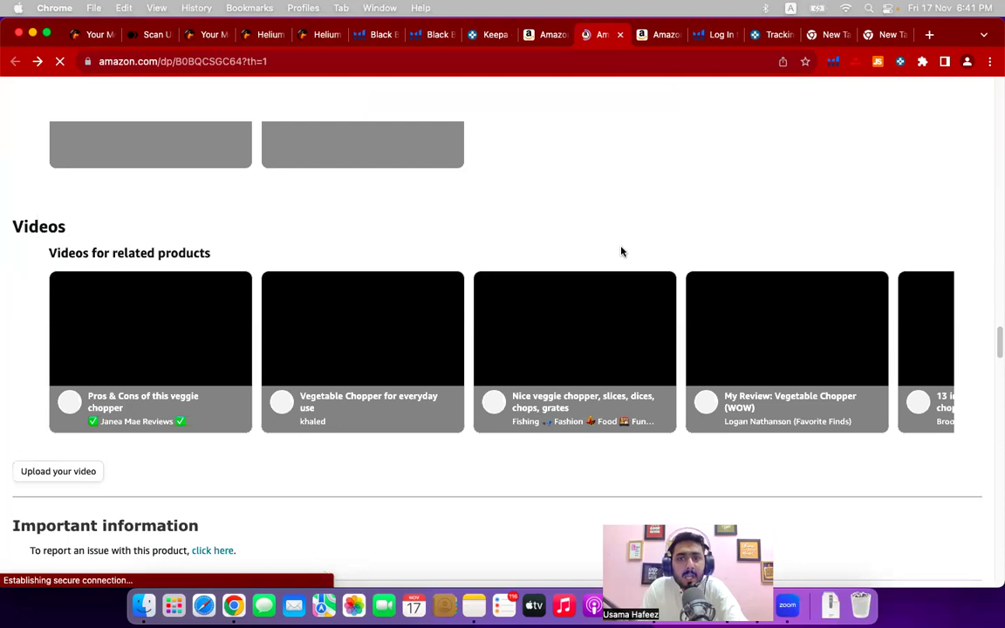
scroll(621, 251, up, 3)
scroll(621, 251, up, 15)
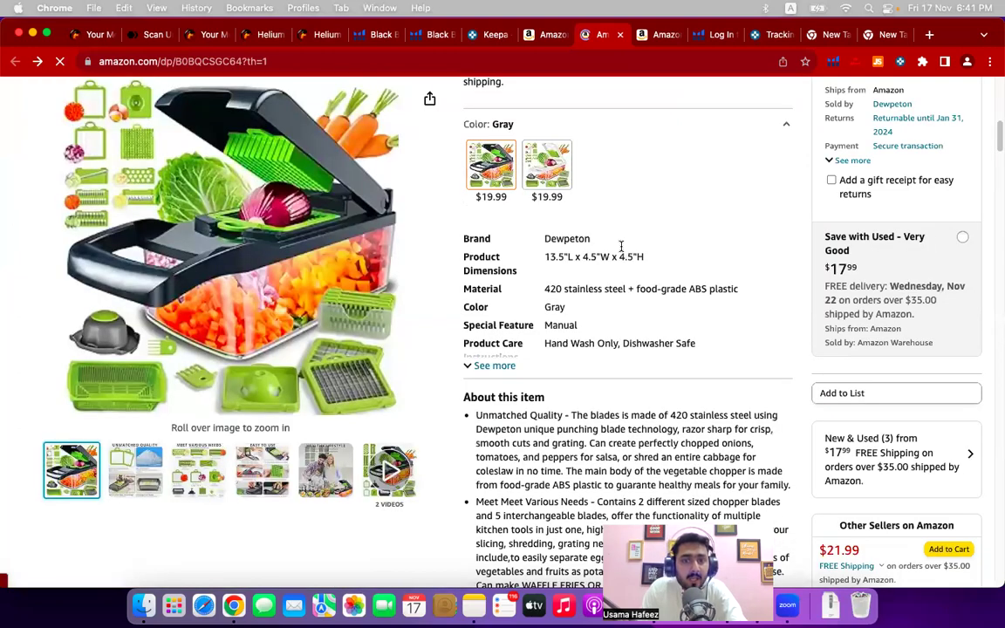
scroll(622, 251, up, 5)
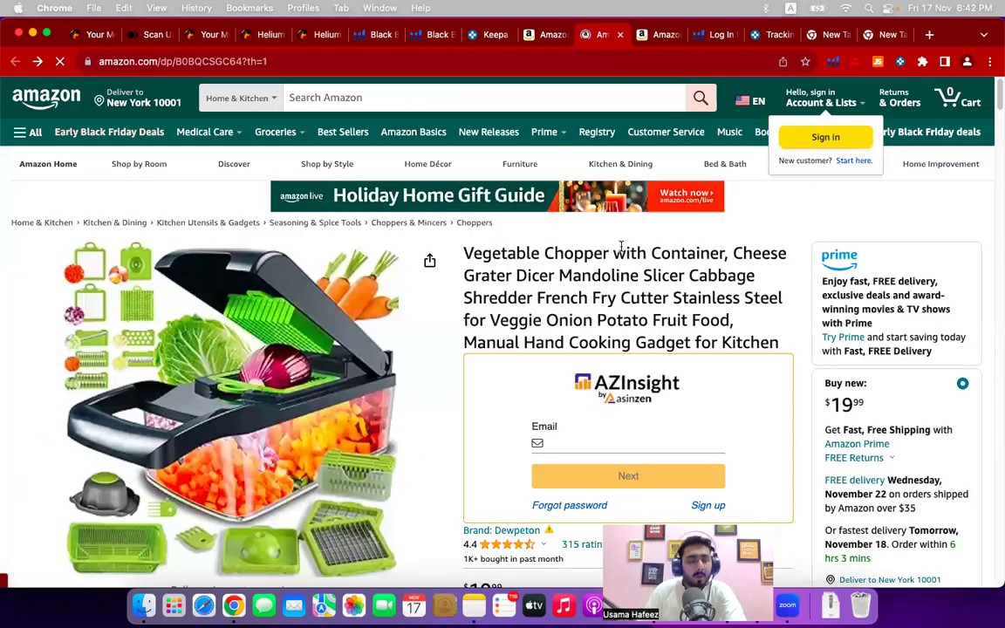
- Open and dismiss the Helium 10 menu, switch to the vegetable chopper results tab, and close Xray
mouse_move(362, 371)
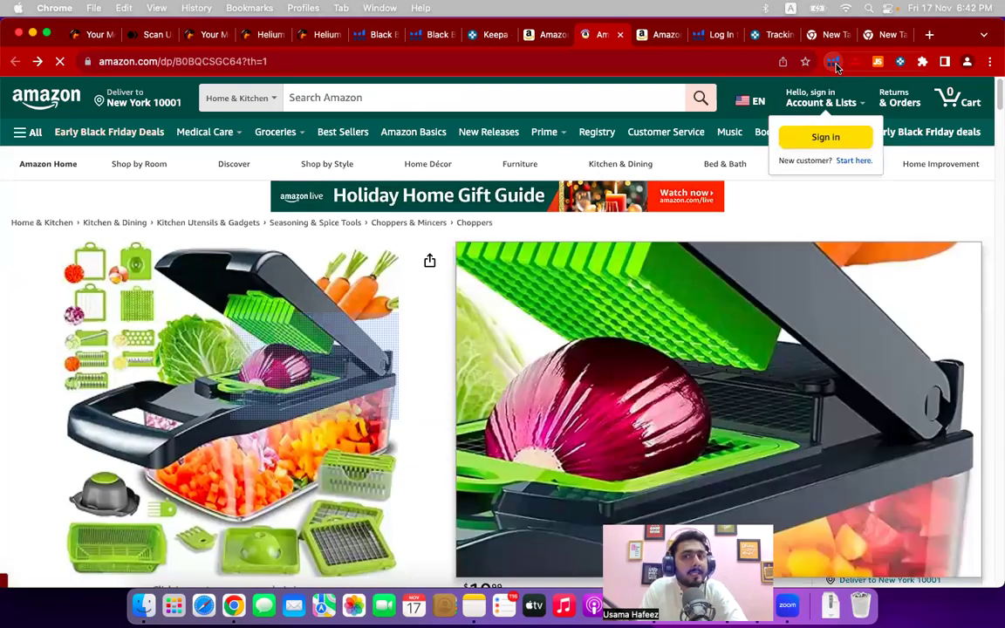
click(834, 62)
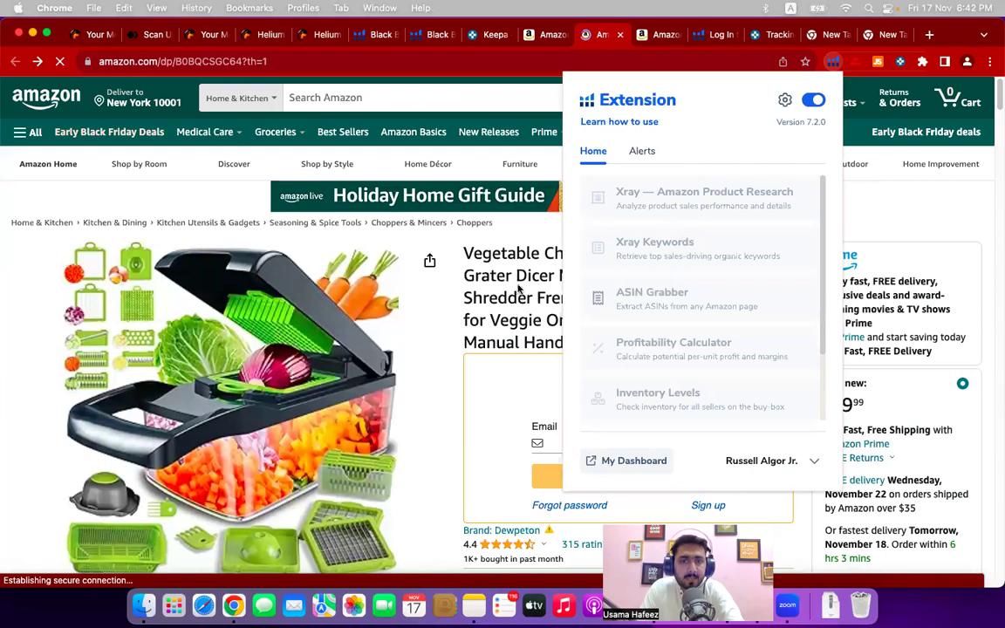
click(876, 197)
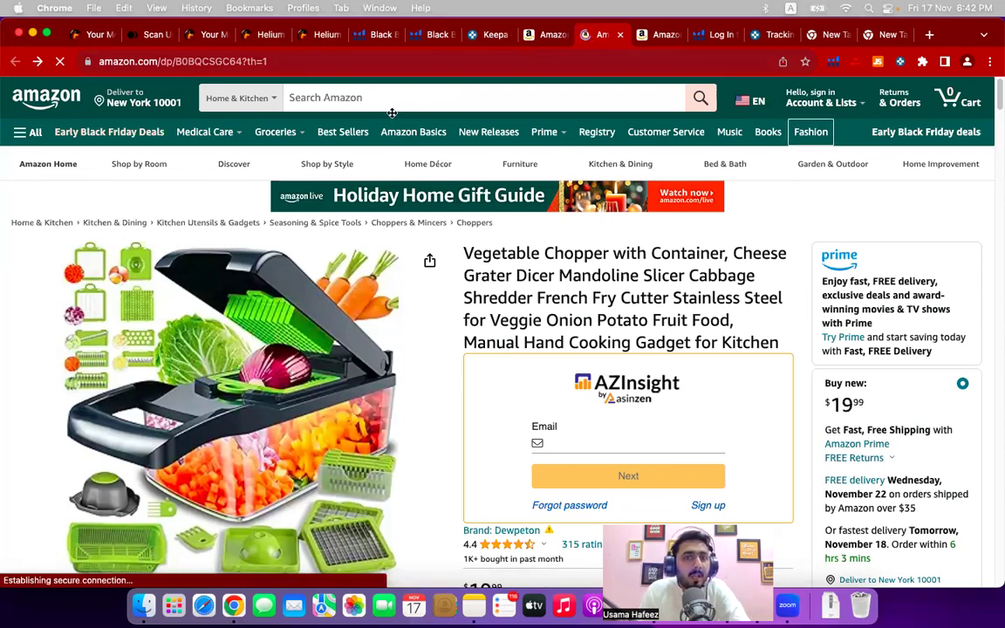
click(534, 37)
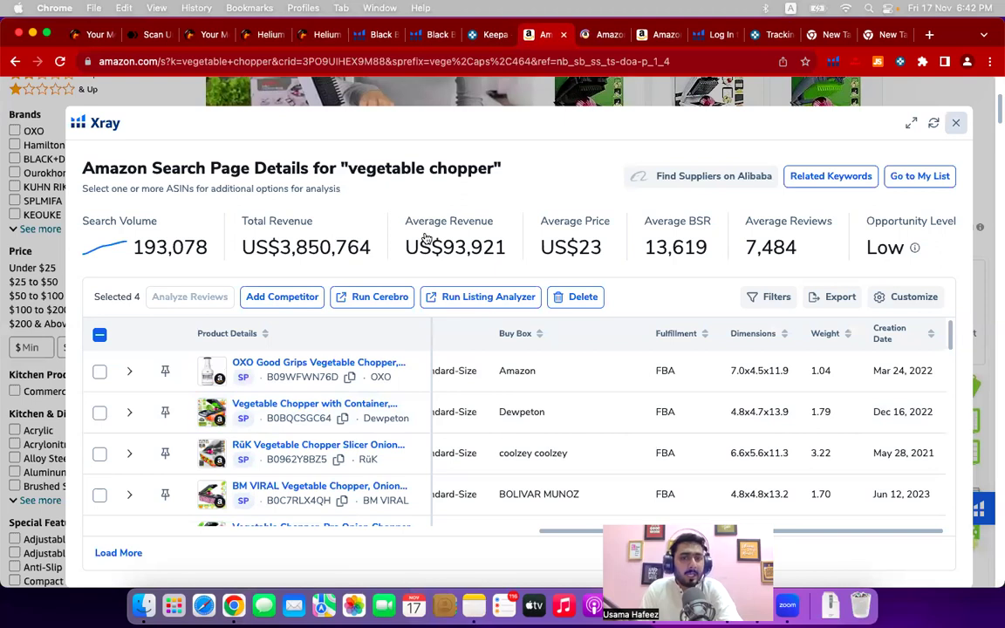
click(953, 122)
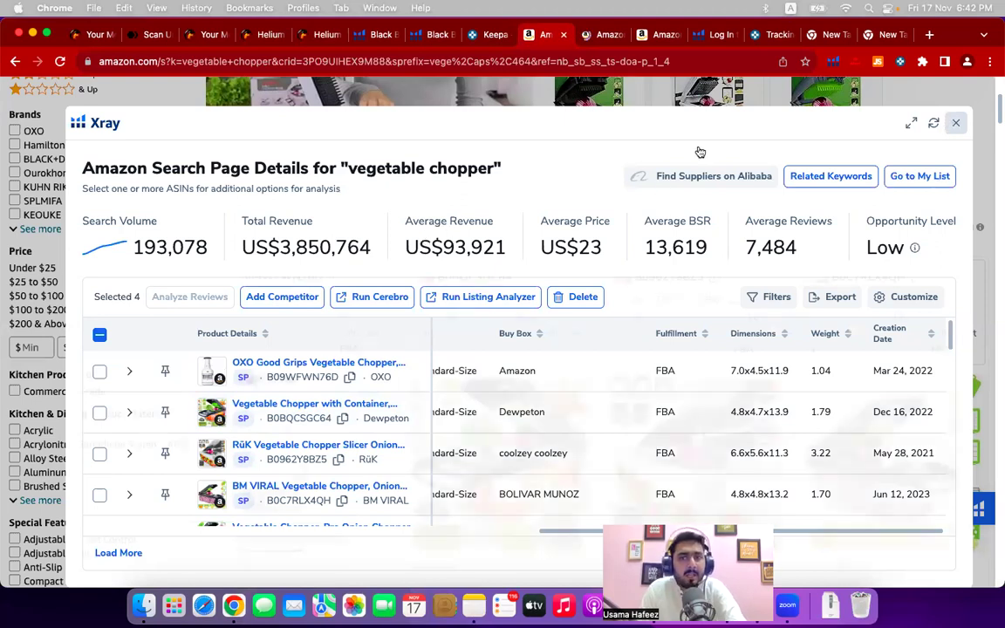
- Show Helium 10's keyword suggestions for 'vegetable chopper', with search volume 193,078, from the top search box
scroll(366, 183, up, 5)
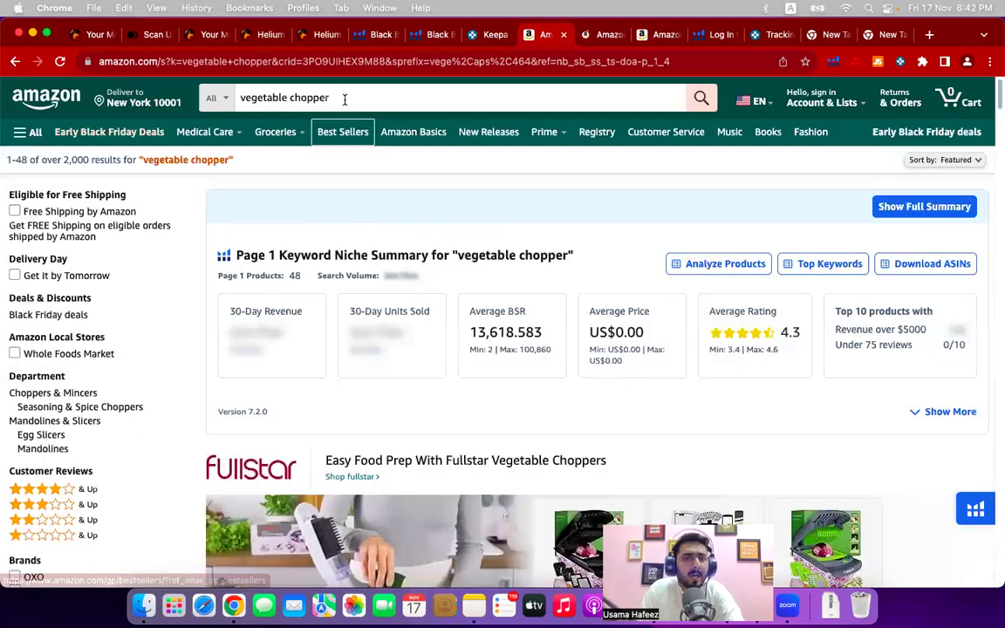
click(345, 100)
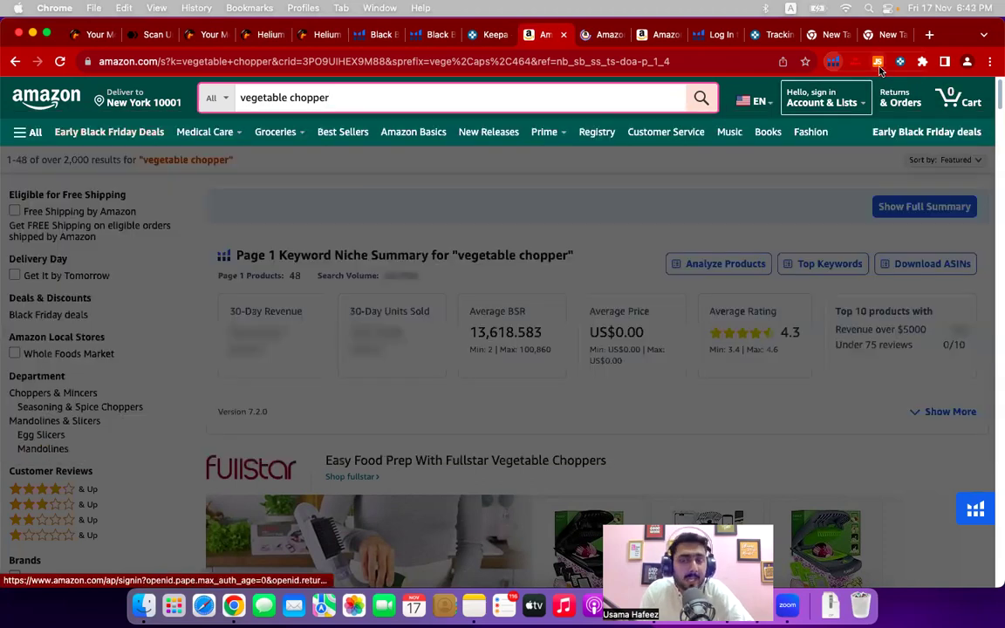
- Close the Helium 10 menu and launch Jungle Scout on the vegetable chopper search results
click(878, 63)
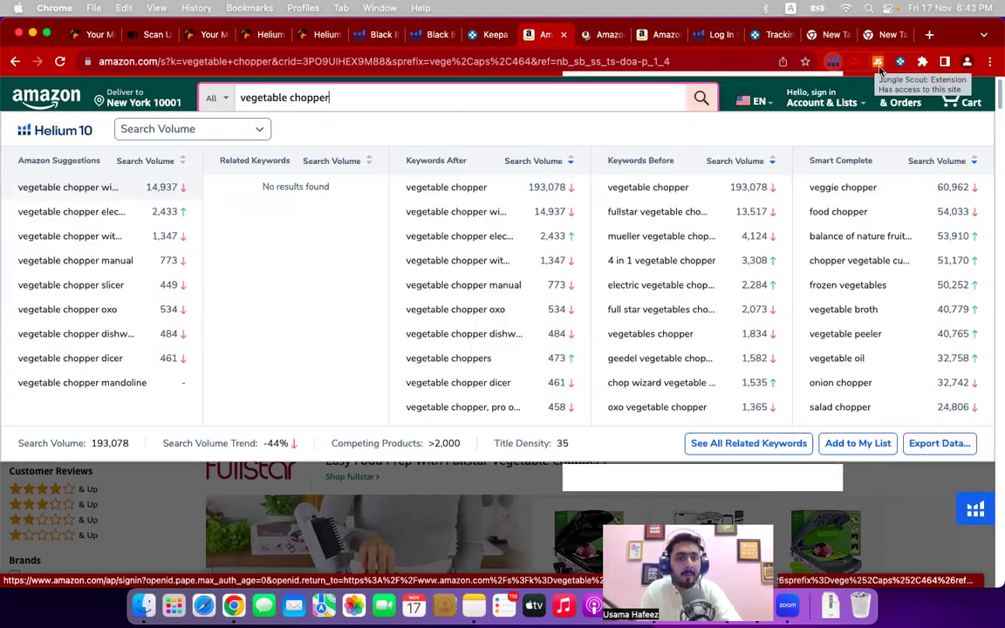
click(833, 61)
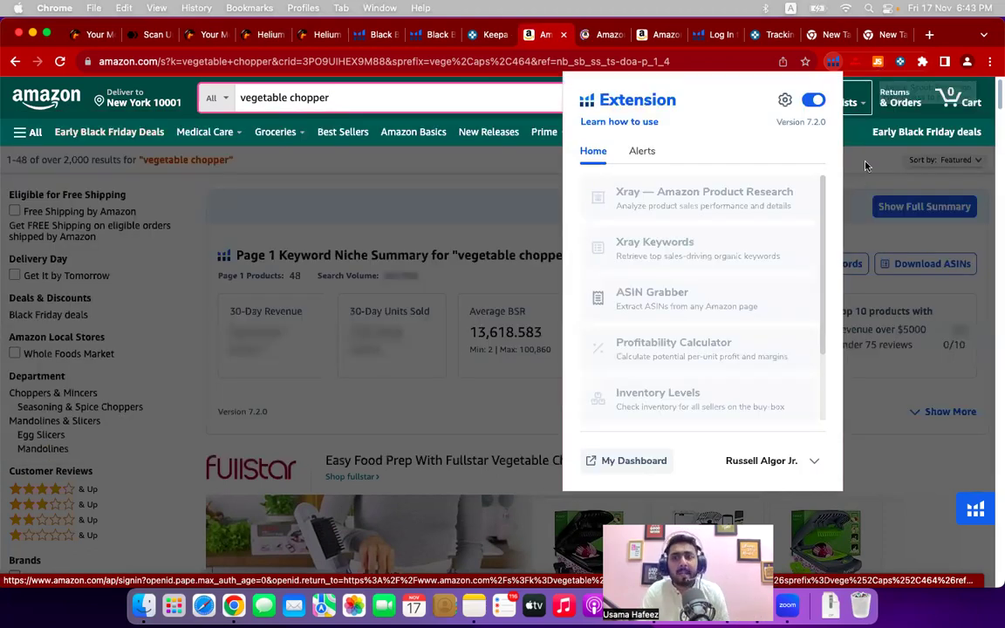
click(878, 62)
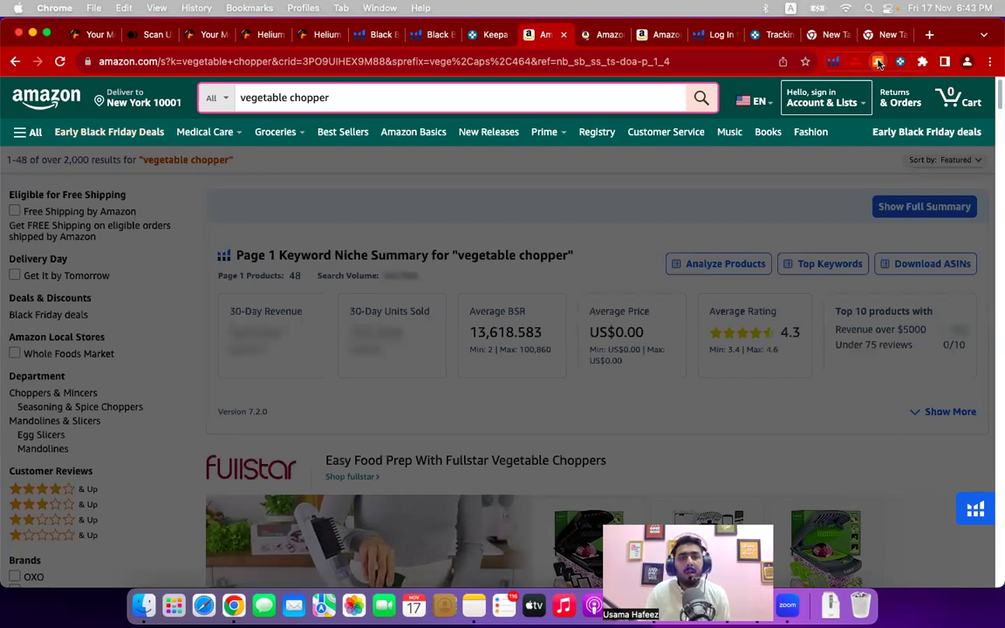
click(878, 62)
click(878, 62)
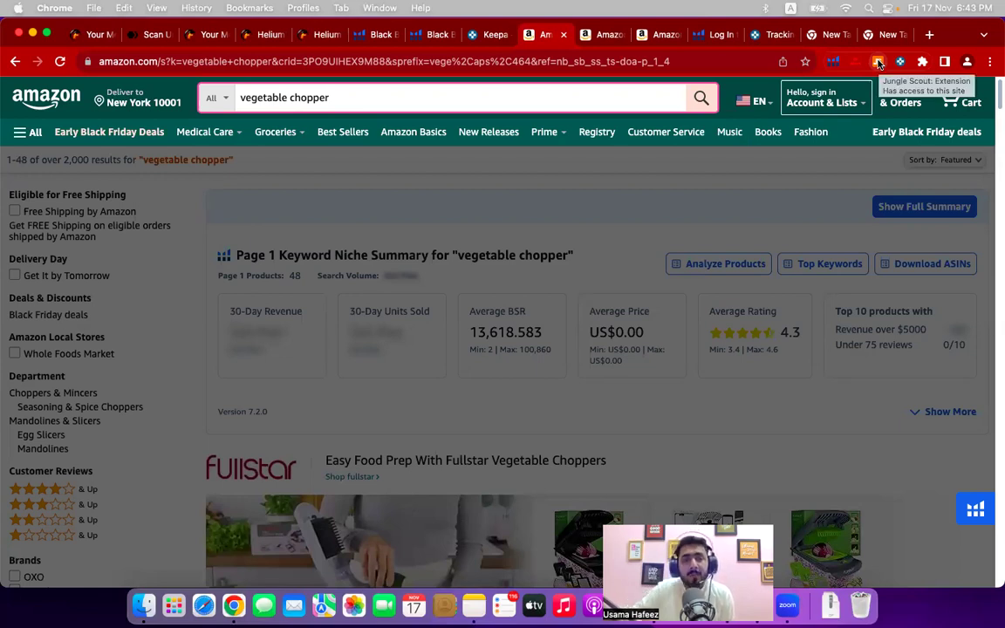
click(878, 63)
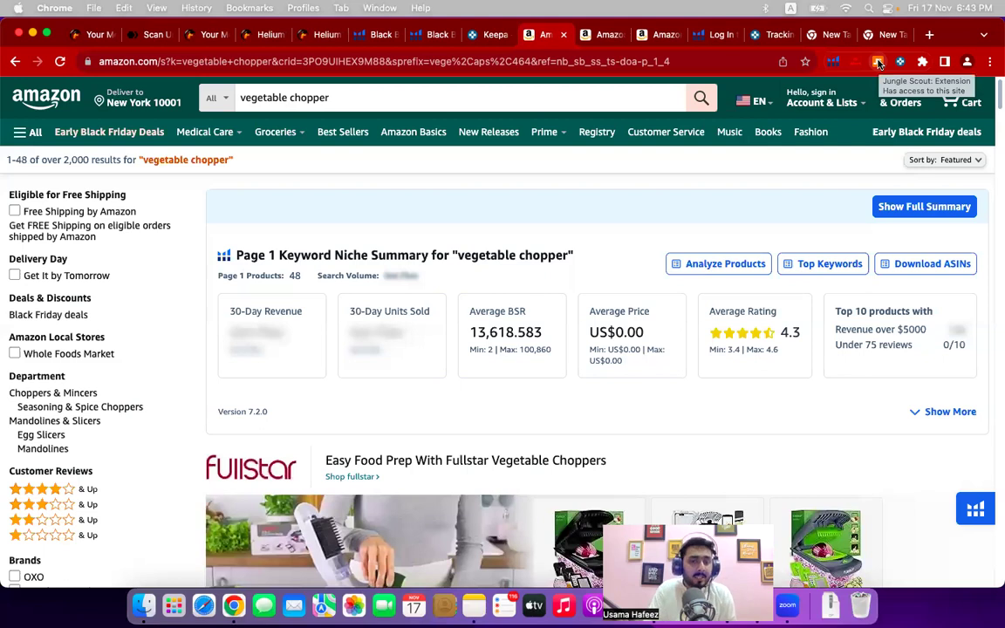
click(879, 63)
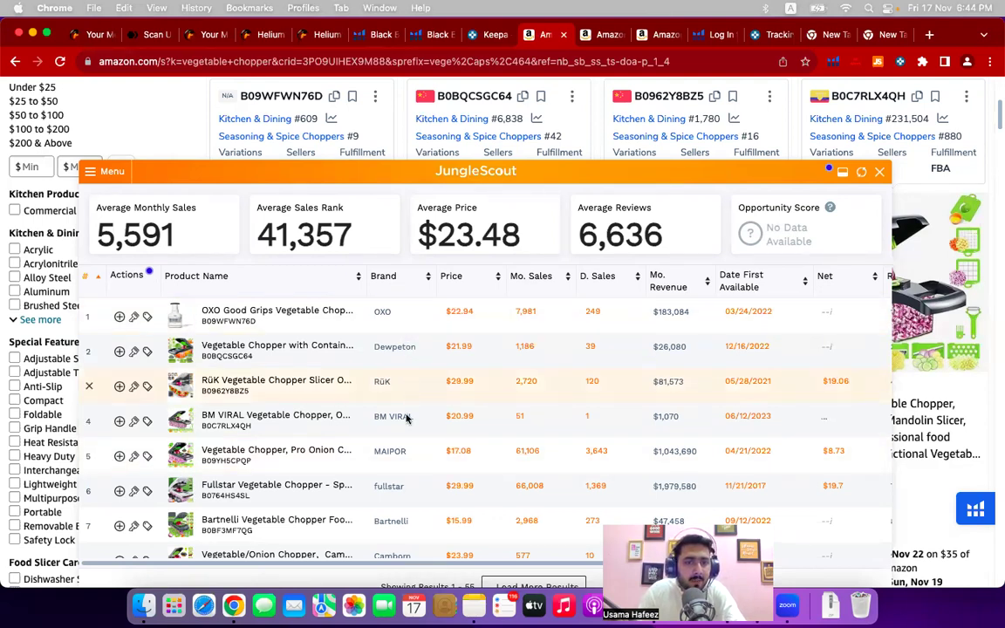
scroll(407, 417, down, 3)
scroll(407, 419, down, 20)
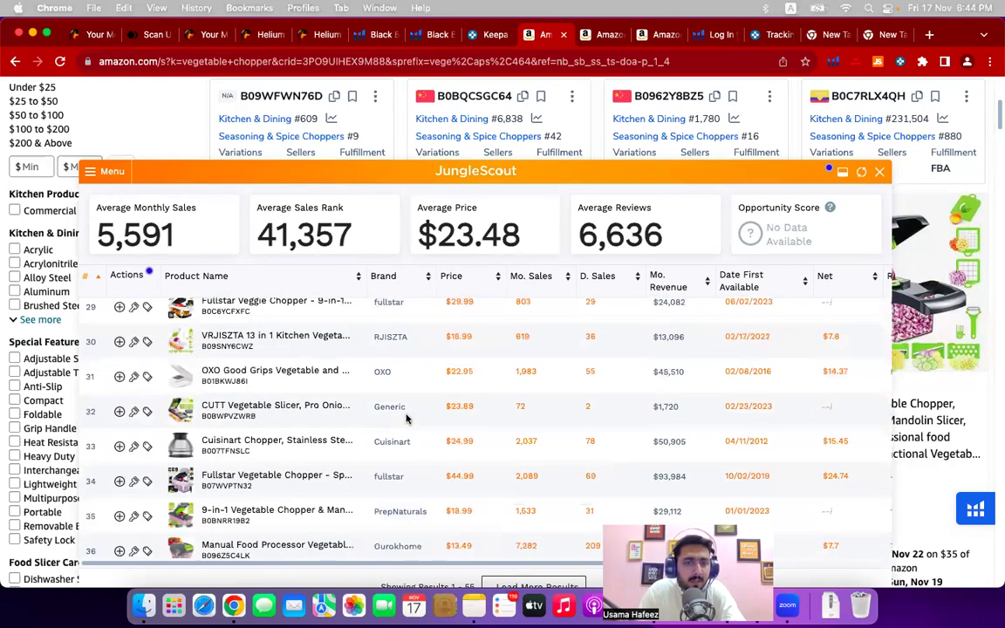
scroll(406, 418, down, 10)
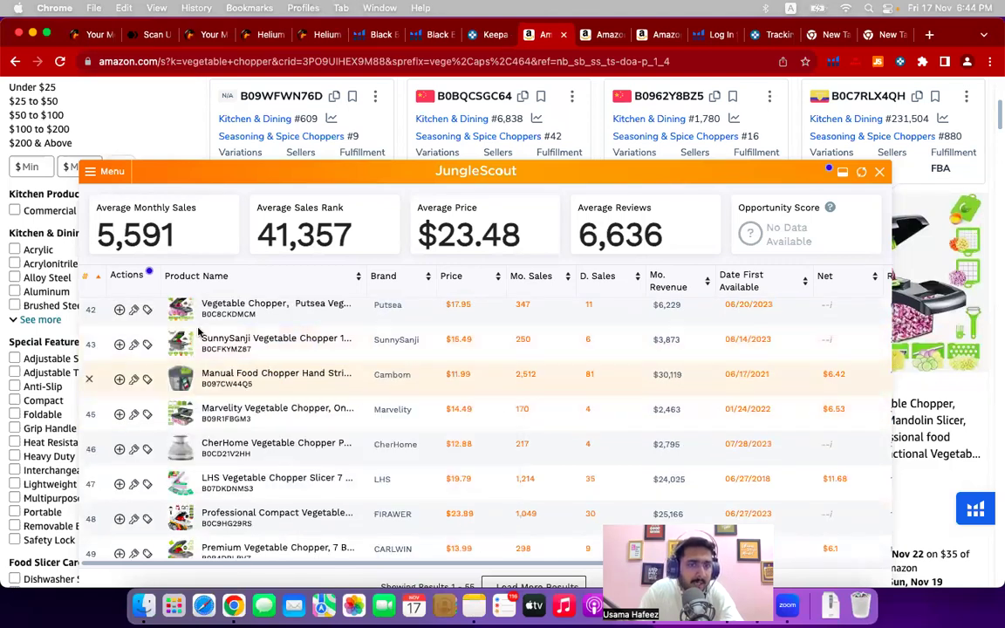
scroll(405, 465, down, 8)
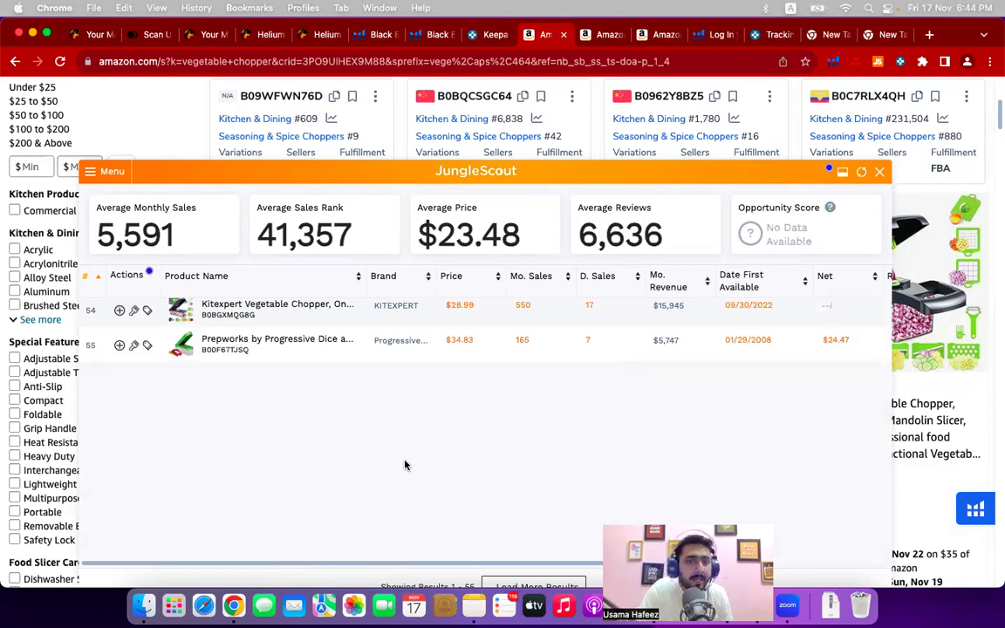
scroll(405, 465, up, 20)
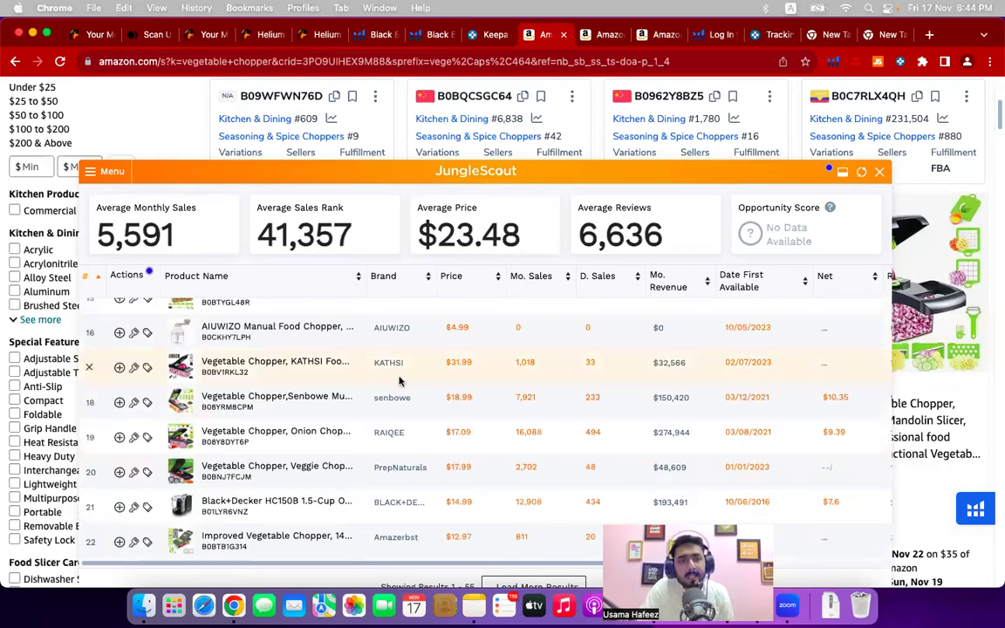
scroll(400, 381, up, 3)
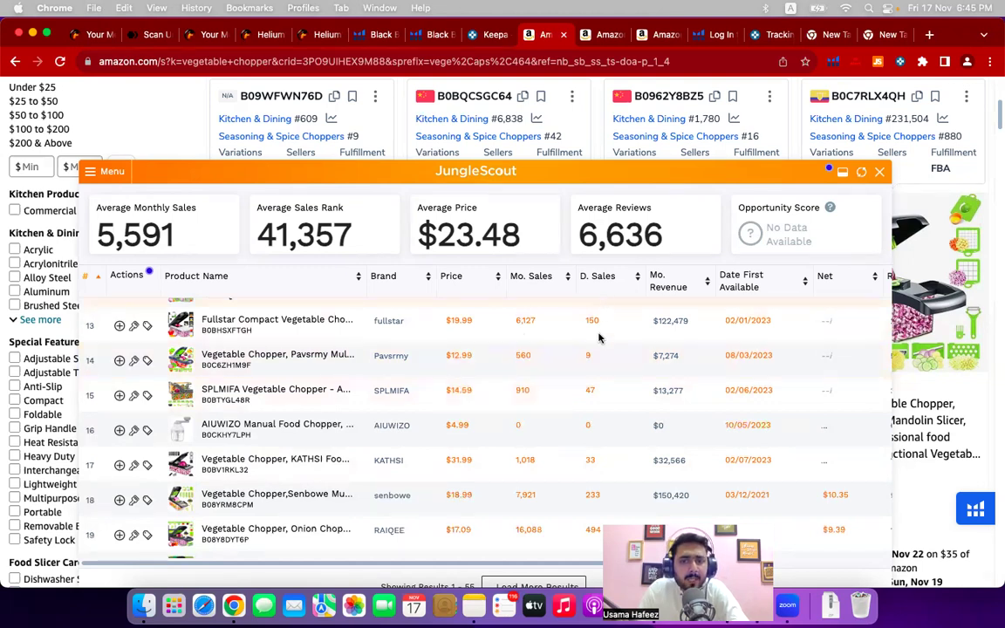
scroll(594, 384, up, 1)
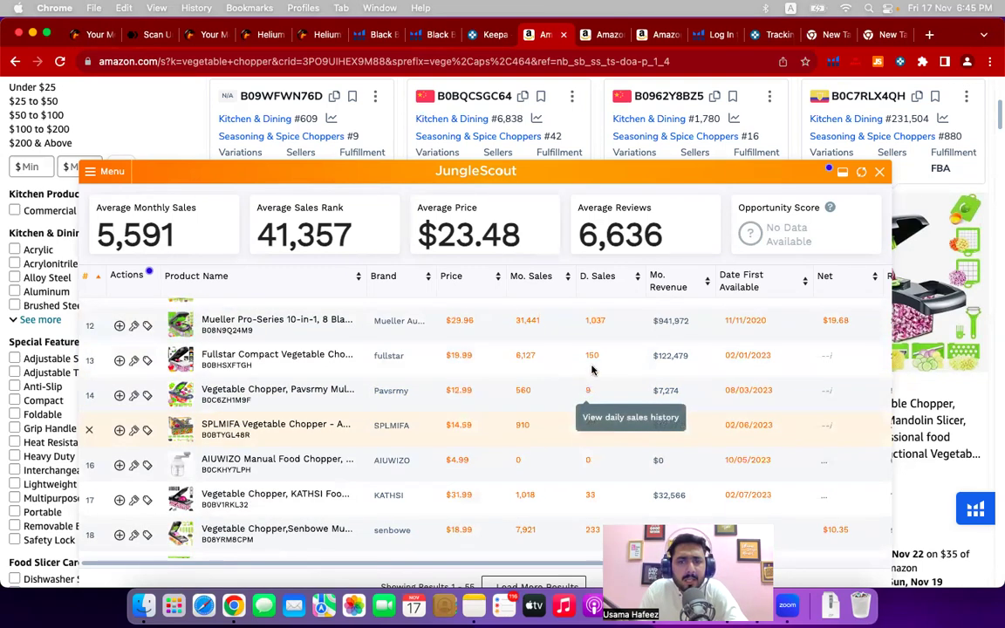
scroll(591, 371, up, 10)
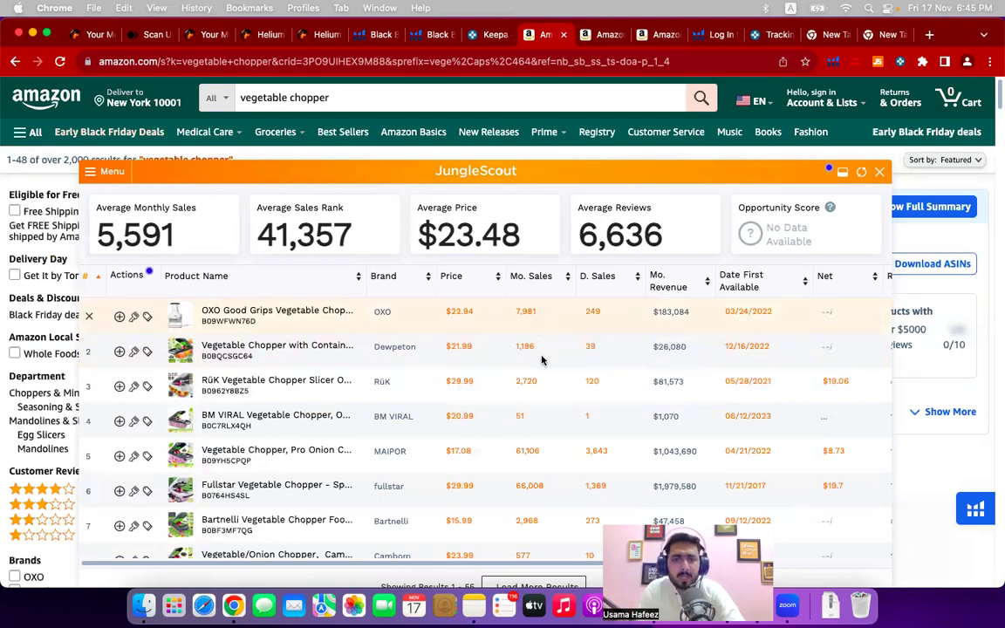
scroll(536, 421, down, 3)
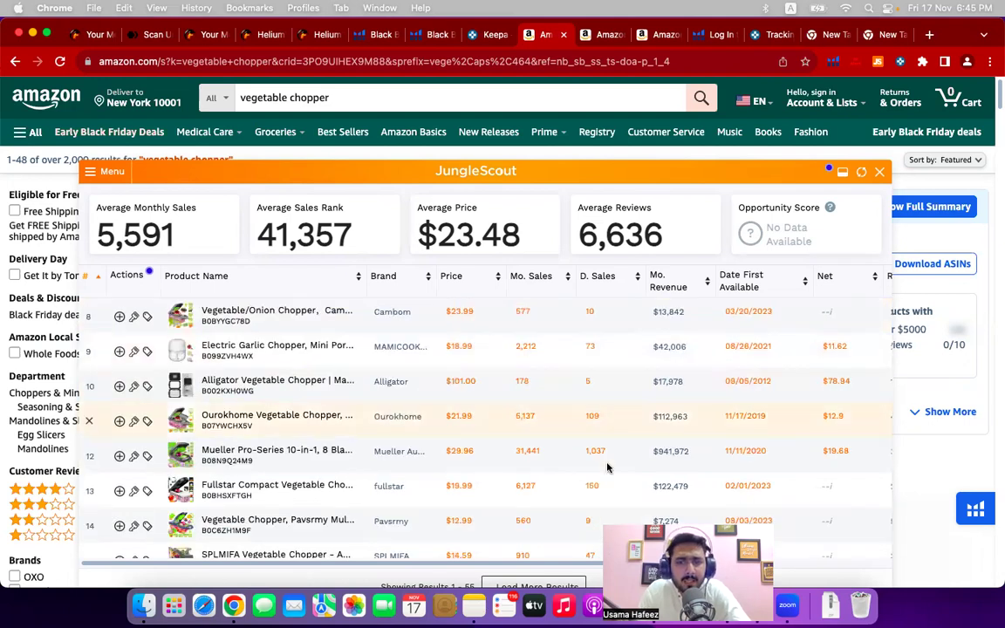
scroll(608, 468, down, 3)
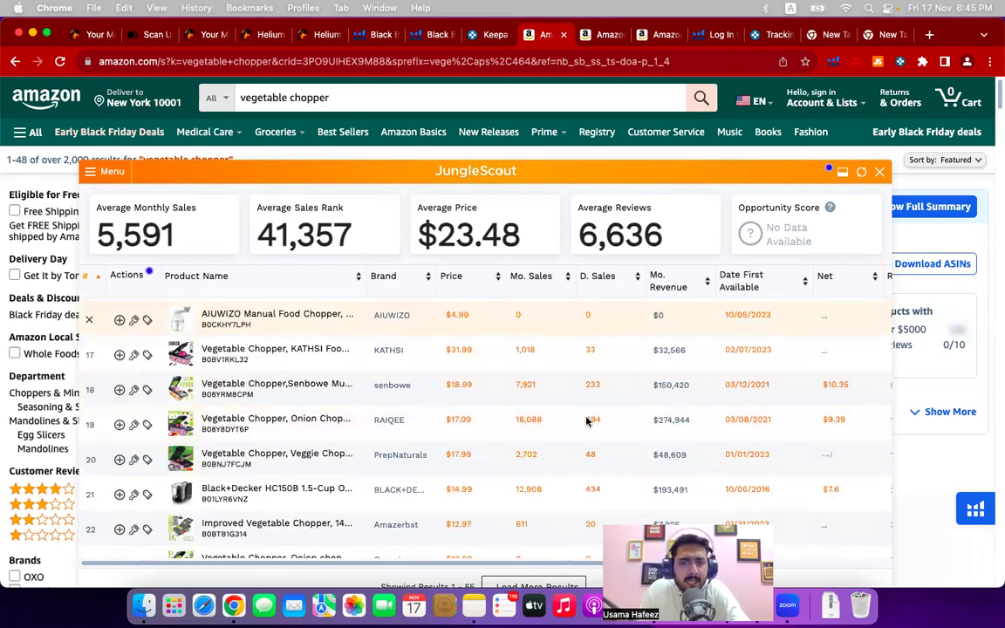
scroll(599, 420, down, 5)
scroll(599, 420, down, 8)
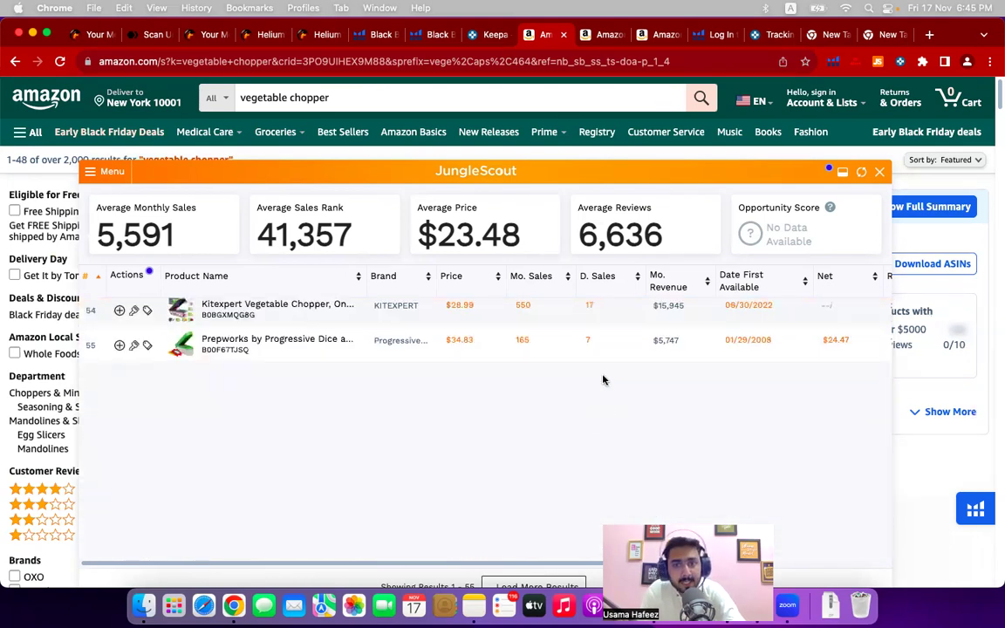
scroll(602, 380, up, 4)
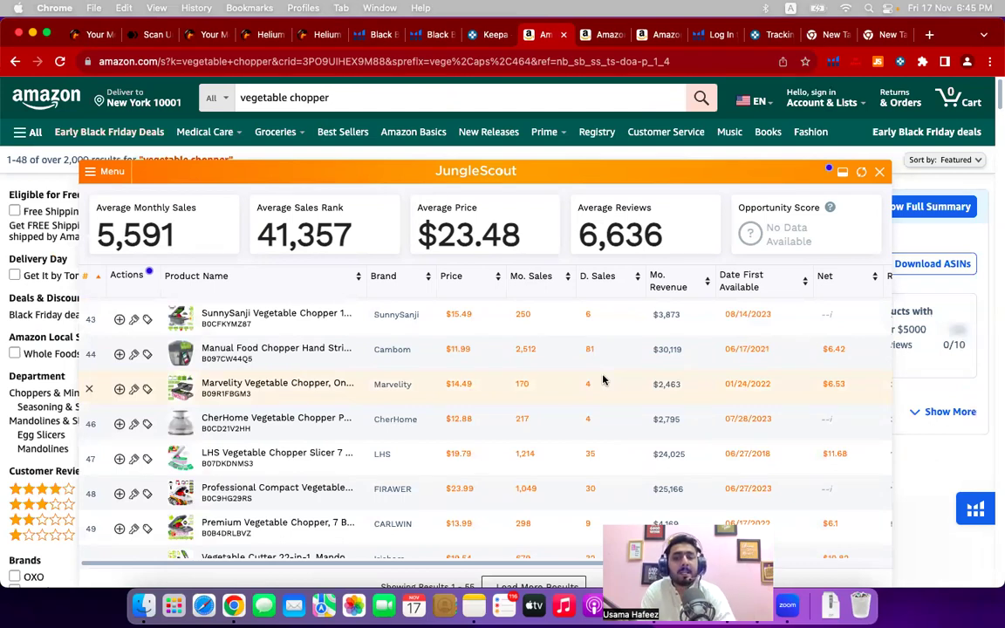
scroll(602, 380, up, 15)
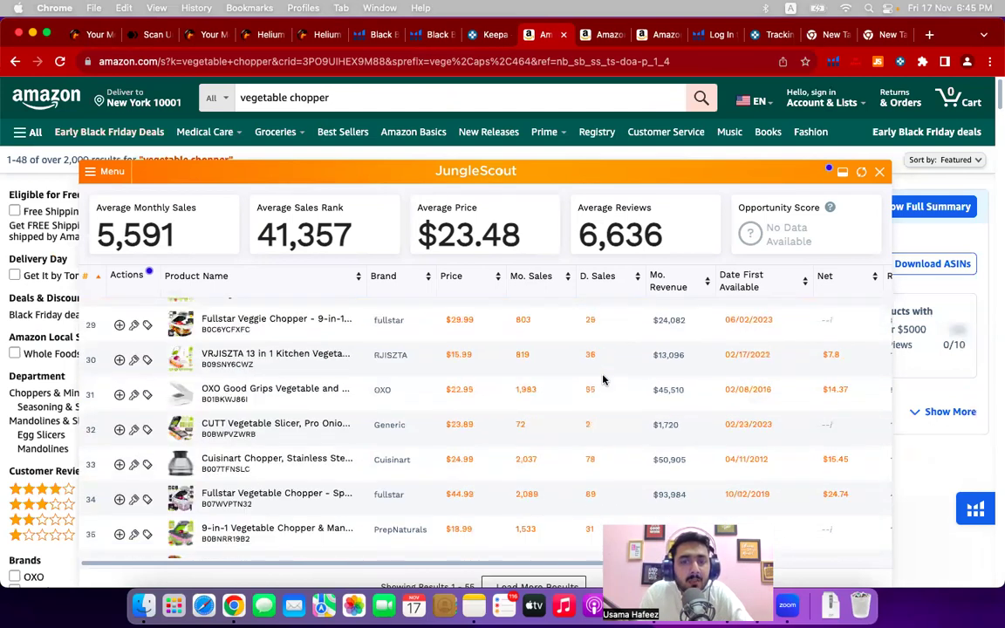
scroll(602, 380, up, 2)
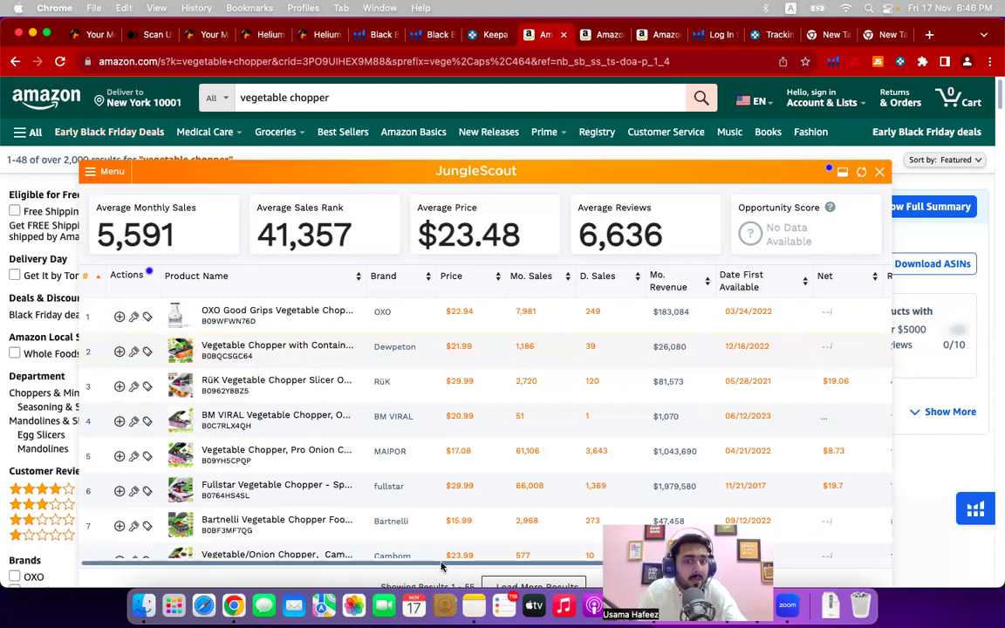
scroll(482, 564, right, 2)
- Close the Jungle Scout panel and open the Dewpeton Vegetable Chopper with Container listing ($19.99)
drag(482, 564, 682, 569)
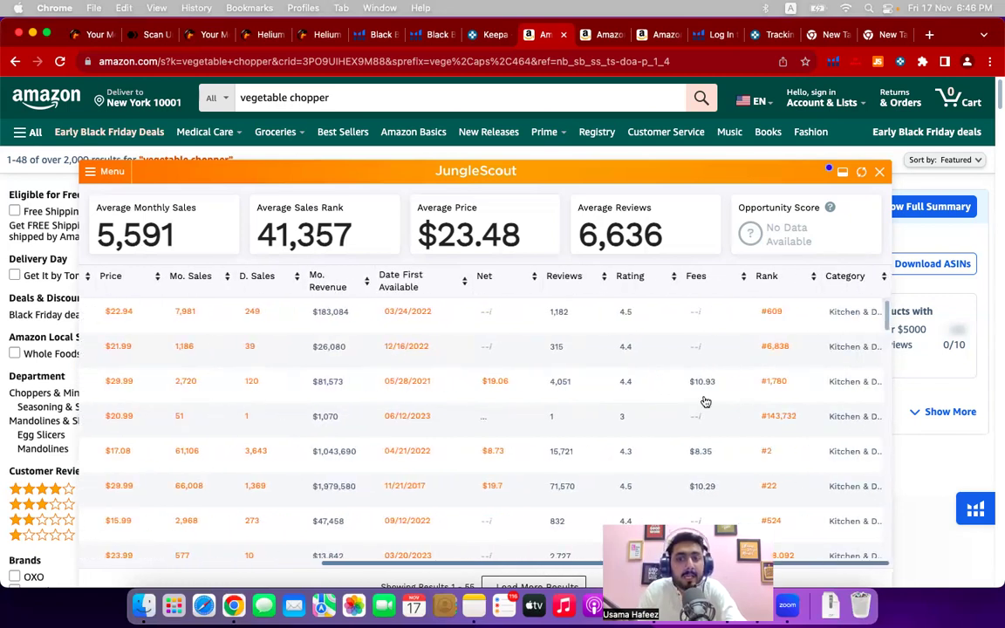
click(881, 173)
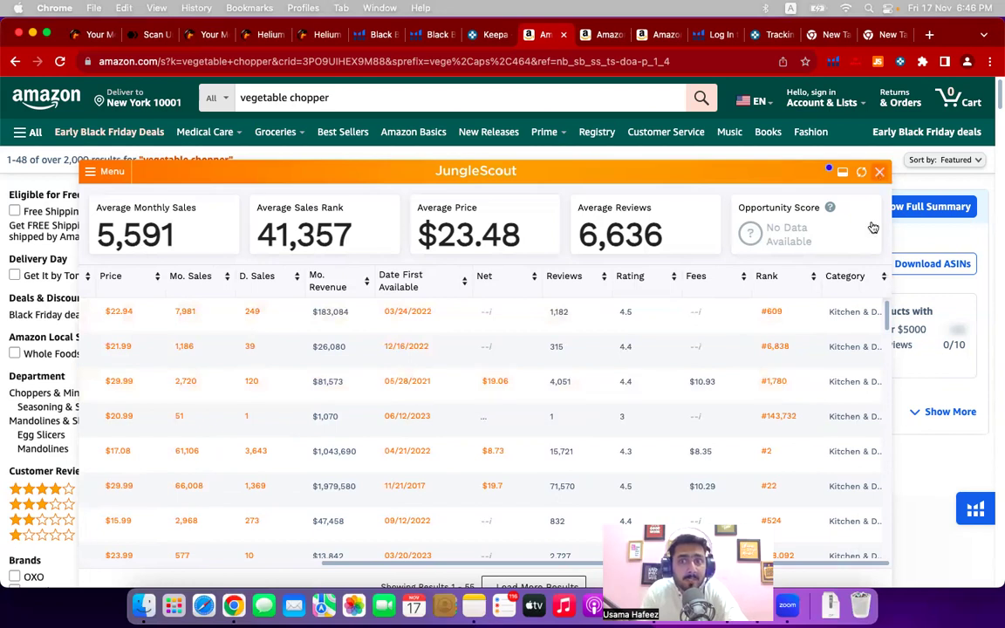
scroll(633, 290, down, 5)
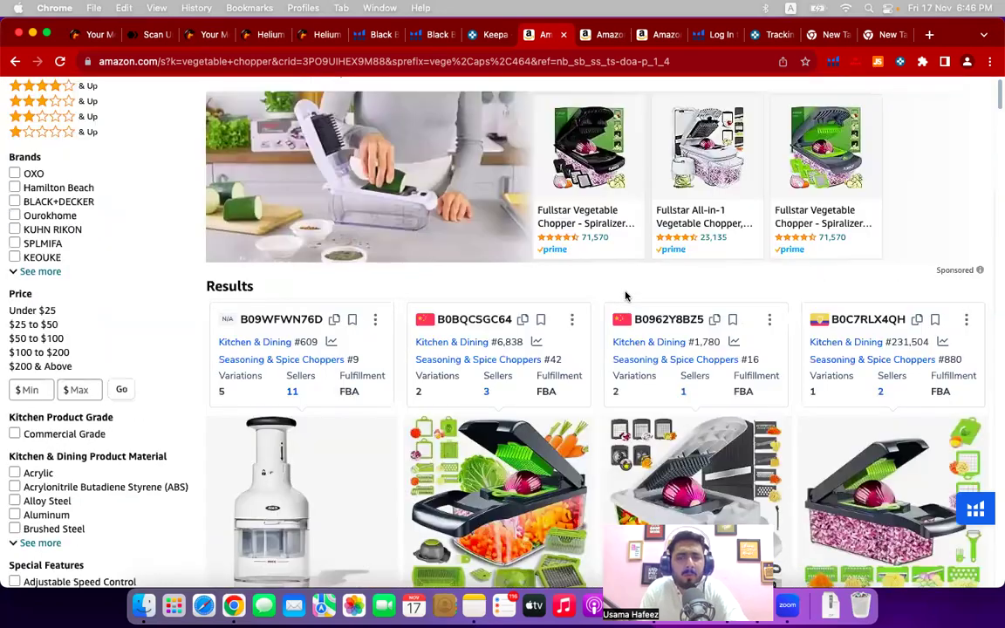
scroll(625, 297, down, 5)
scroll(626, 296, up, 6)
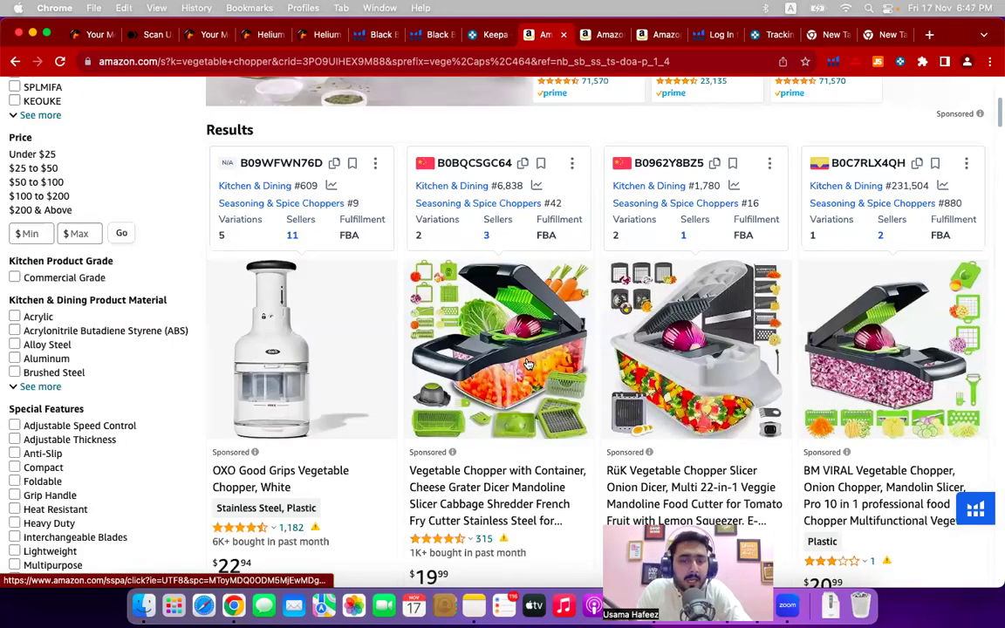
scroll(526, 363, down, 2)
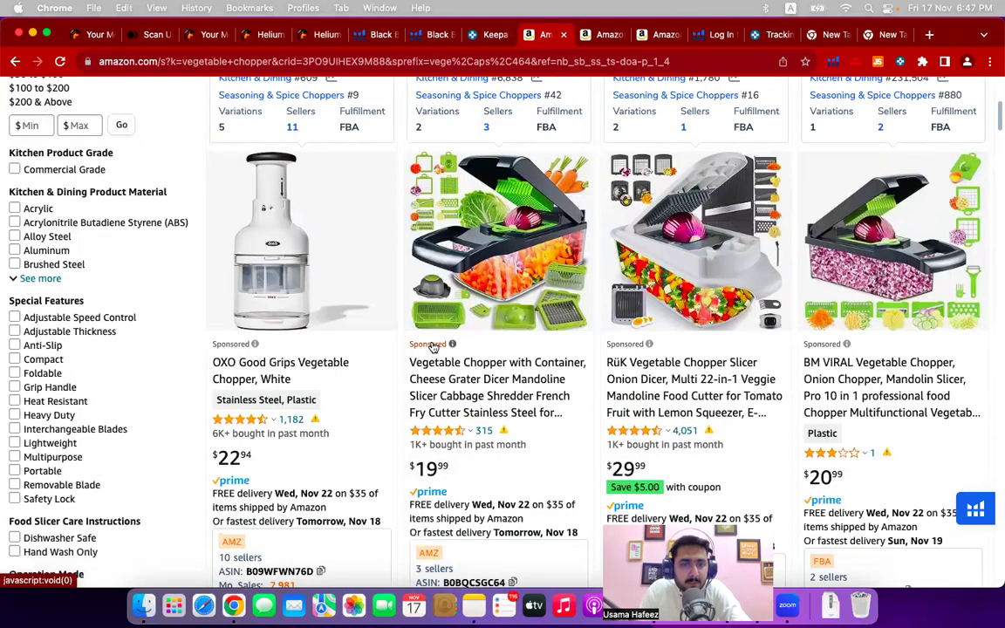
click(507, 406)
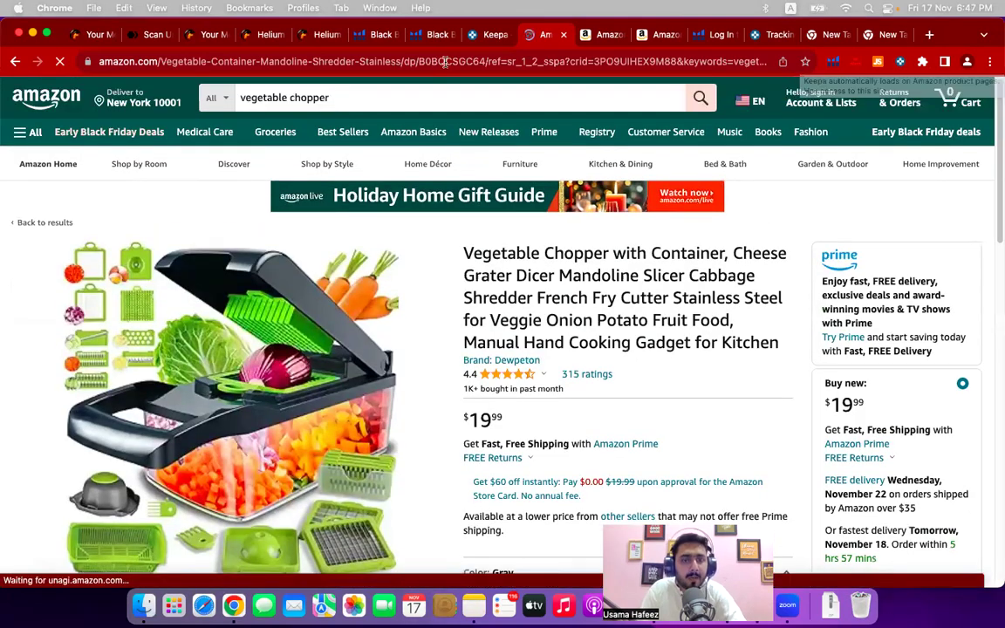
- Select the chopper listing's ASIN, dismiss the IP Alert notice, and open Keepa tools in a new tab
double_click(445, 61)
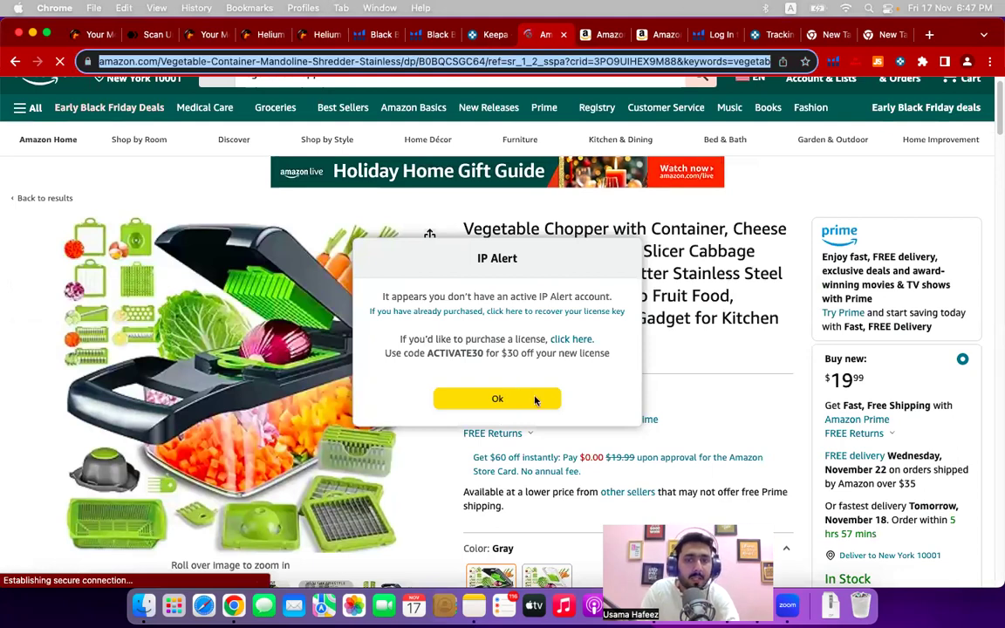
click(608, 390)
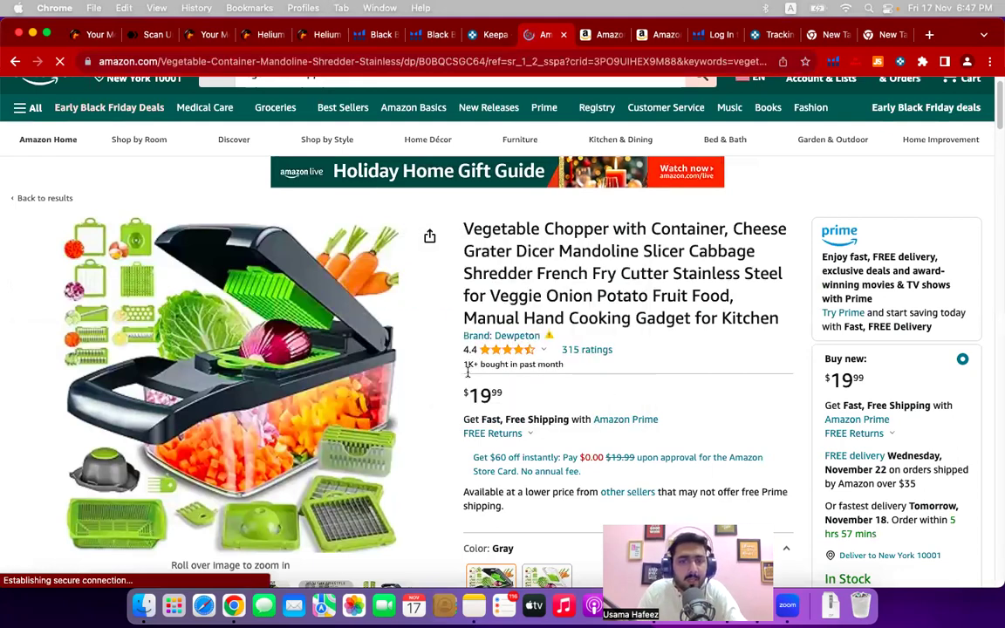
scroll(418, 340, down, 5)
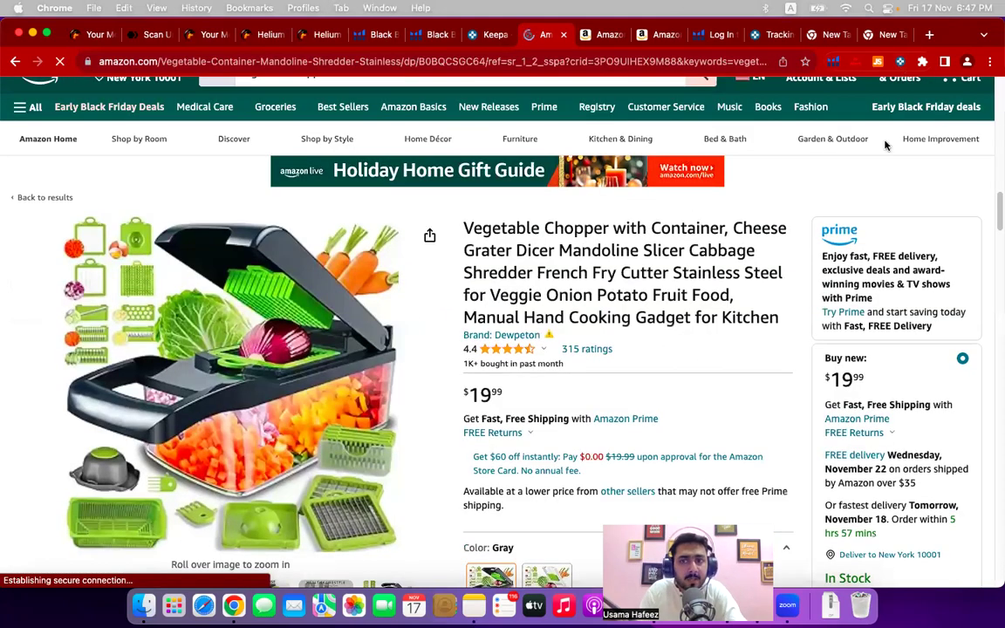
click(880, 61)
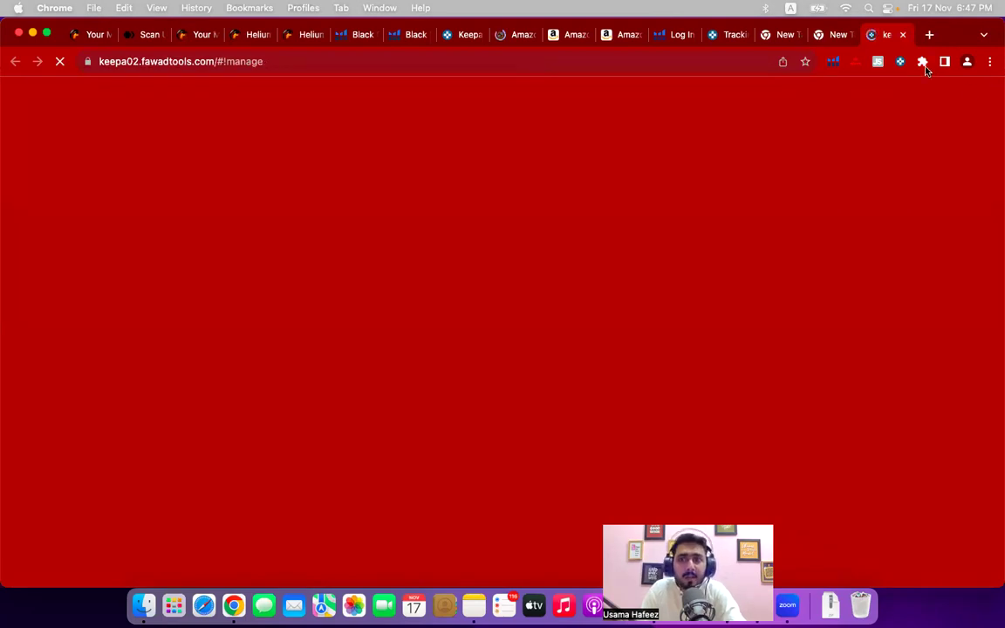
- Check the browser profile list, then switch back to the Vegetable Chopper product page tab
click(967, 63)
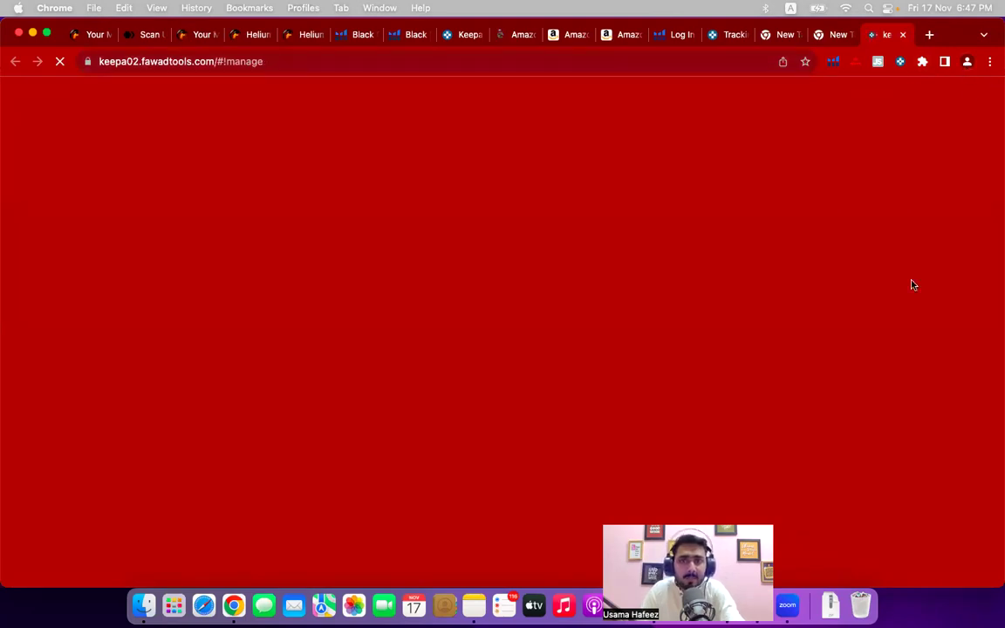
scroll(870, 349, down, 10)
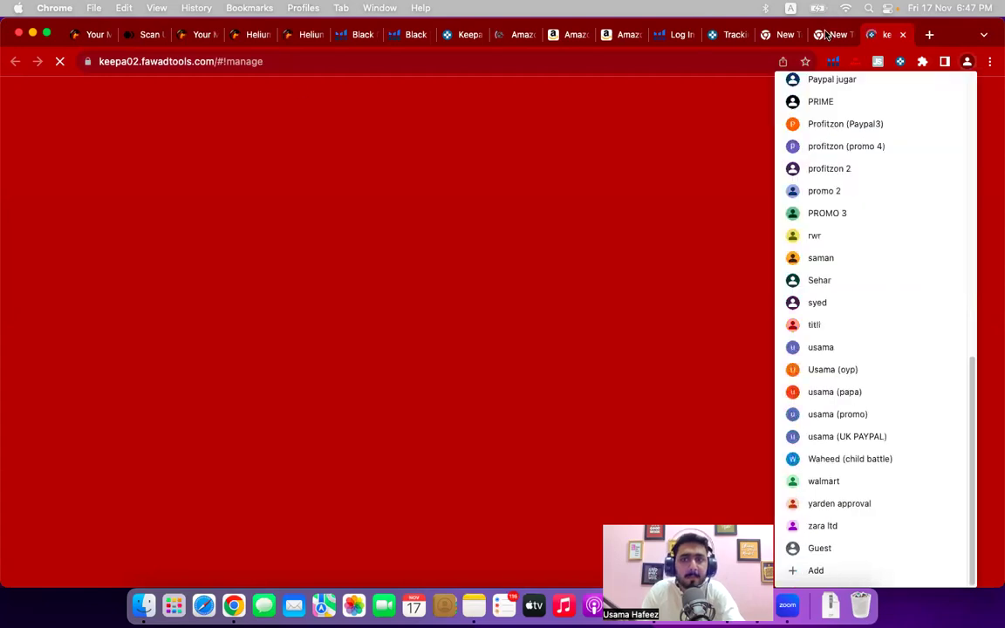
click(601, 36)
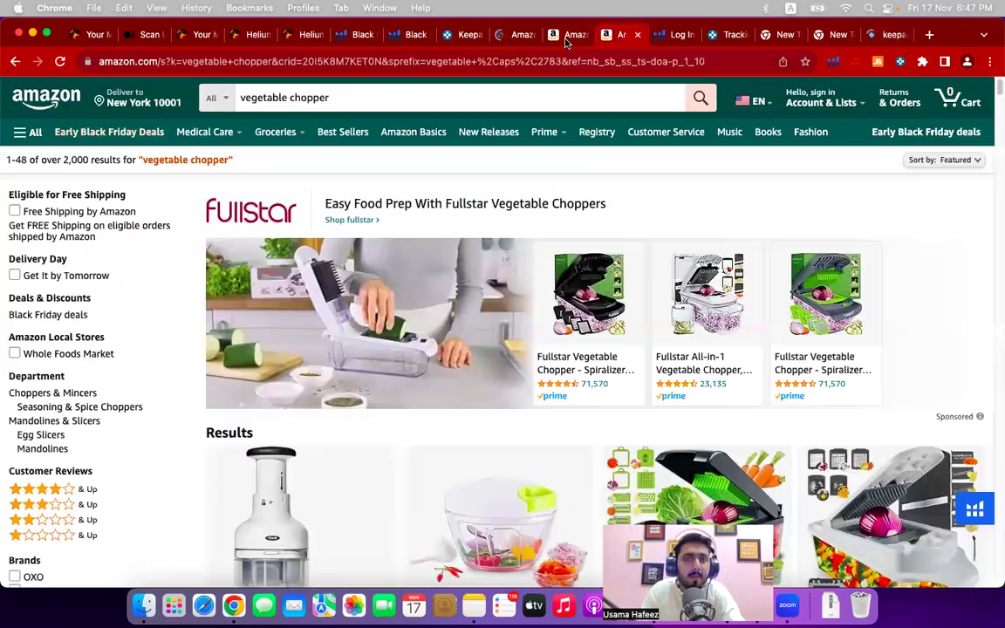
click(567, 37)
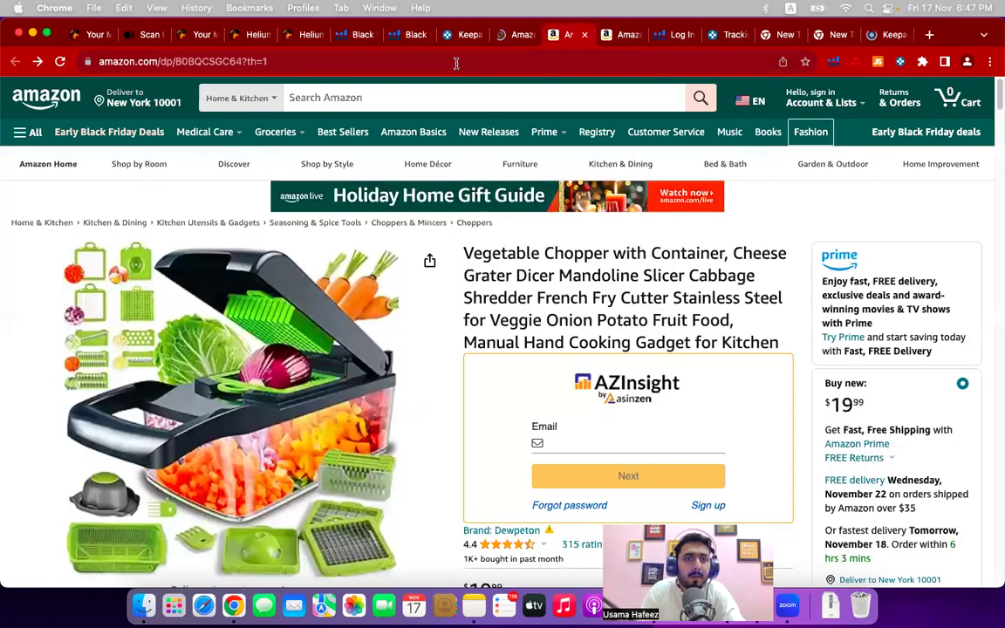
- Load the Jungle Scout sales panel, then show Keepa's Data view with Buy Box statistics
click(458, 62)
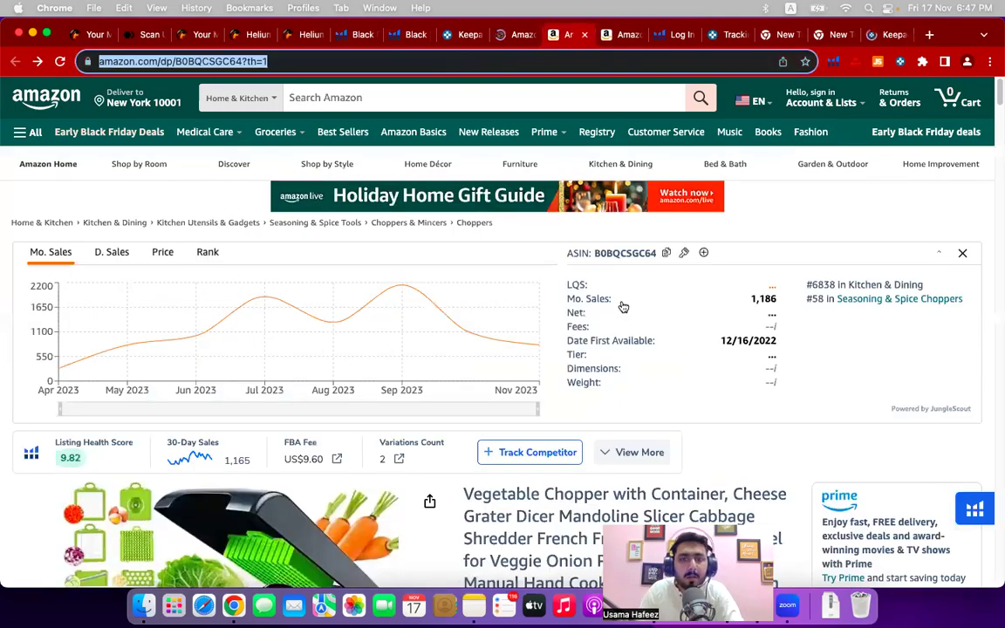
scroll(622, 306, down, 8)
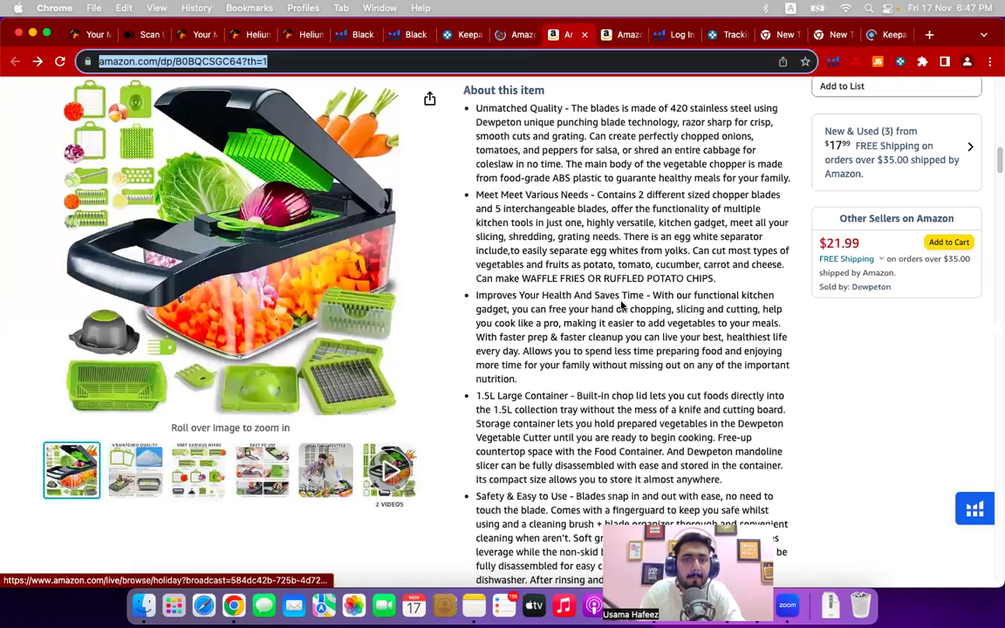
scroll(623, 305, down, 10)
scroll(391, 312, up, 3)
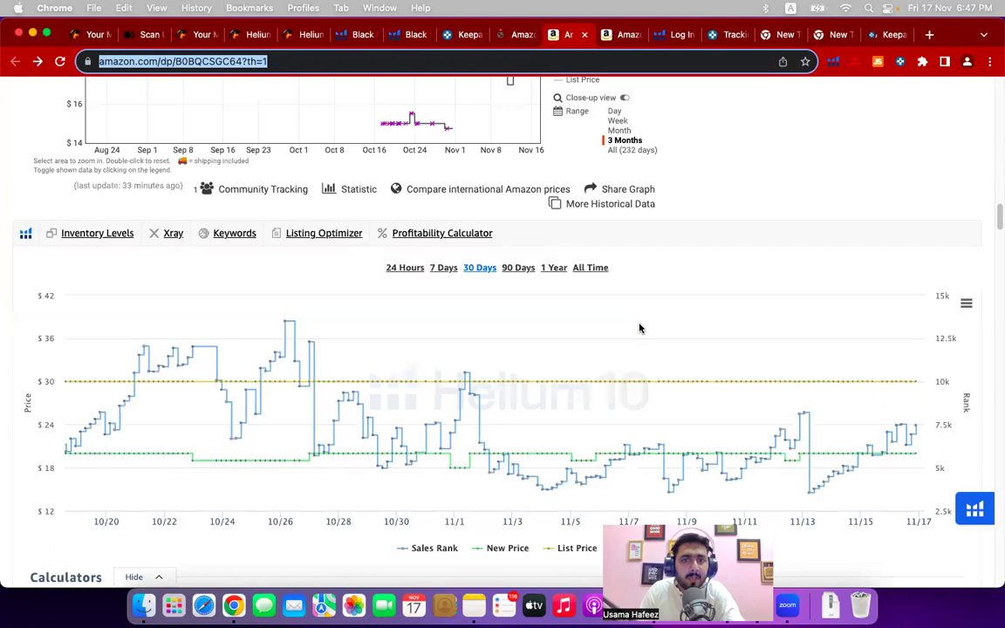
scroll(640, 328, up, 3)
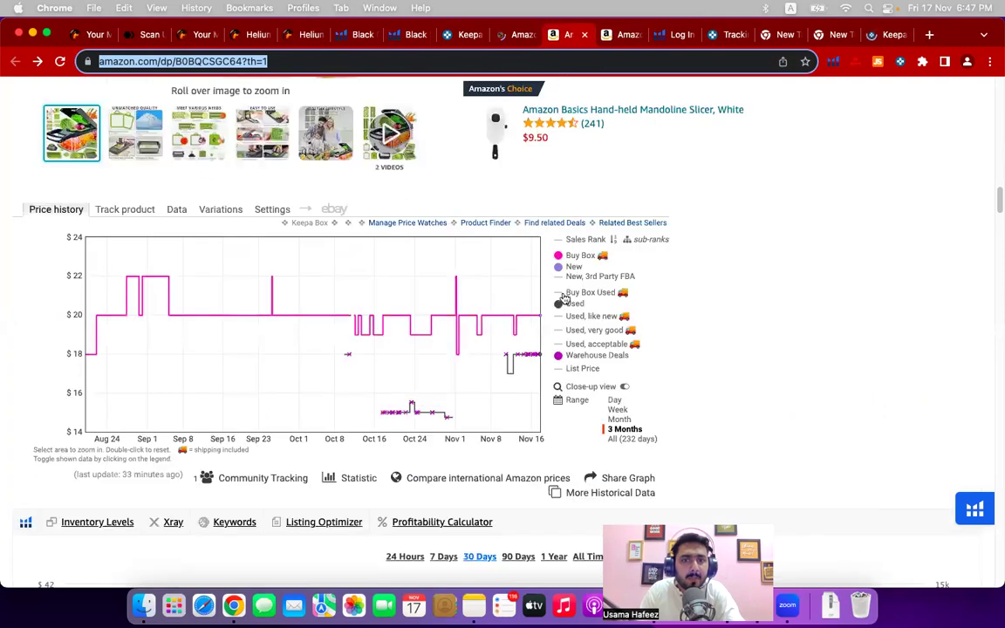
click(177, 213)
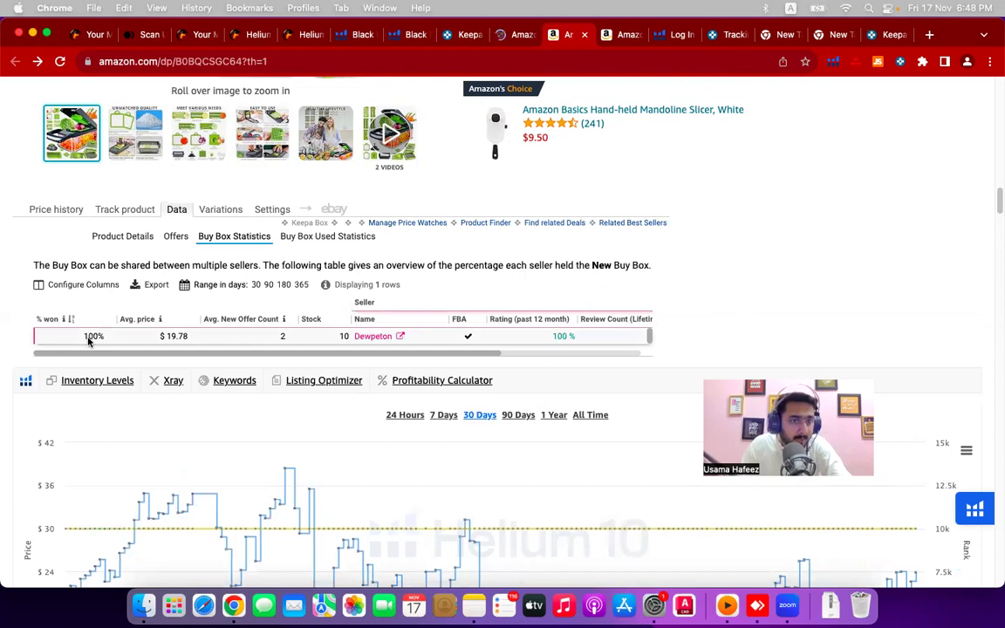
- Review Keepa's sales rank table, then show the chopper's price history over all 232 days
click(131, 239)
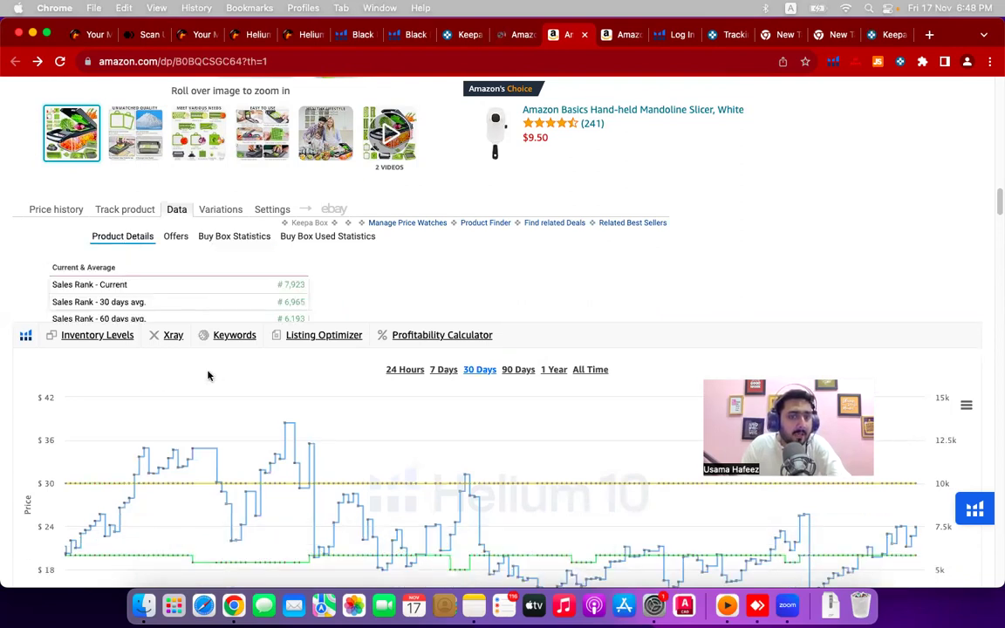
scroll(198, 380, down, 5)
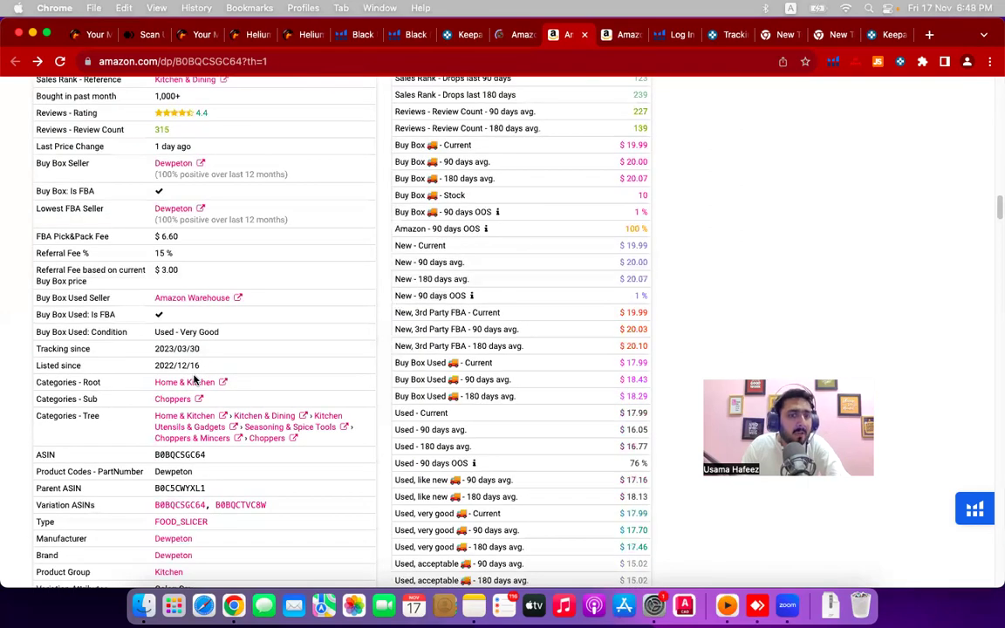
scroll(194, 379, up, 8)
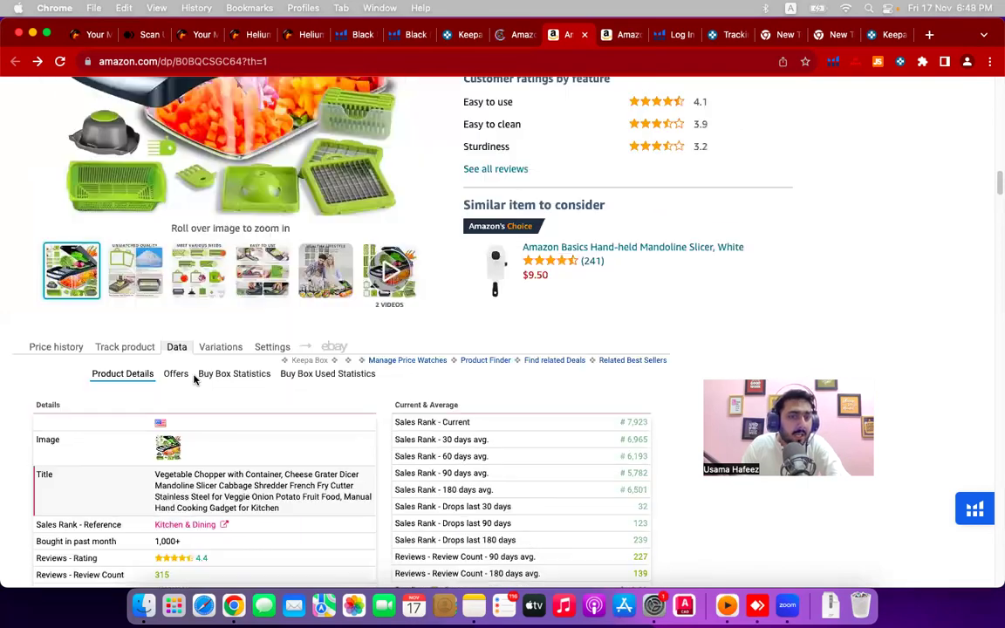
scroll(102, 363, down, 1)
scroll(594, 376, up, 1)
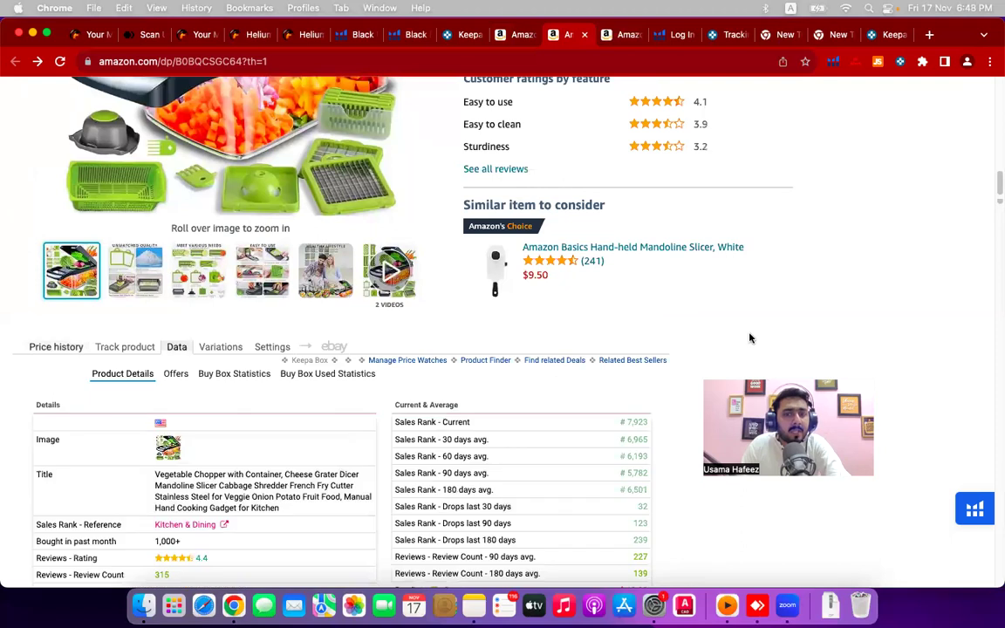
scroll(110, 204, down, 5)
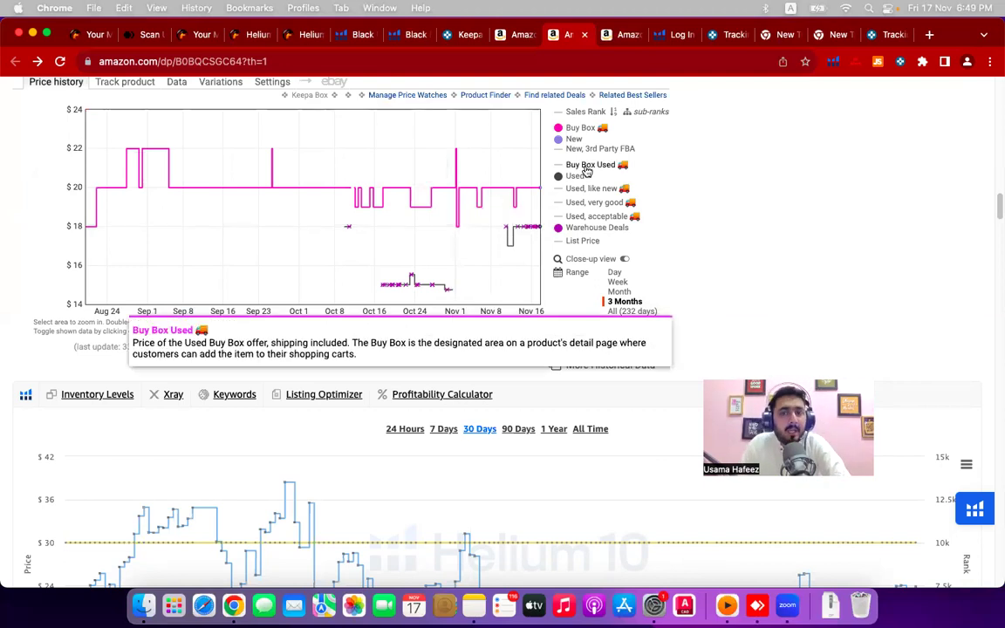
click(642, 313)
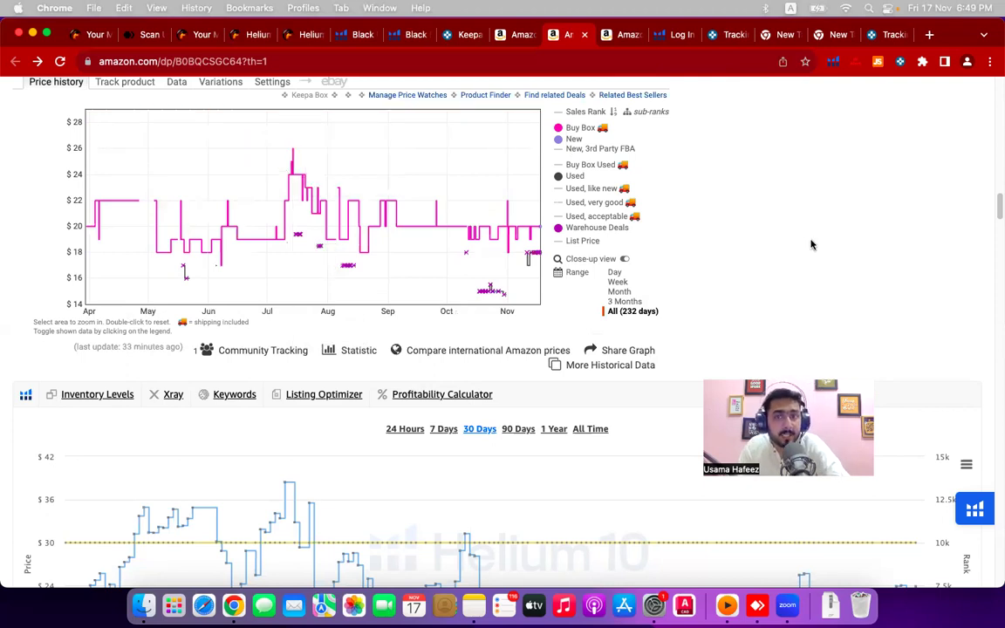
- Copy the chopper listing's web address from the address bar
scroll(812, 244, up, 10)
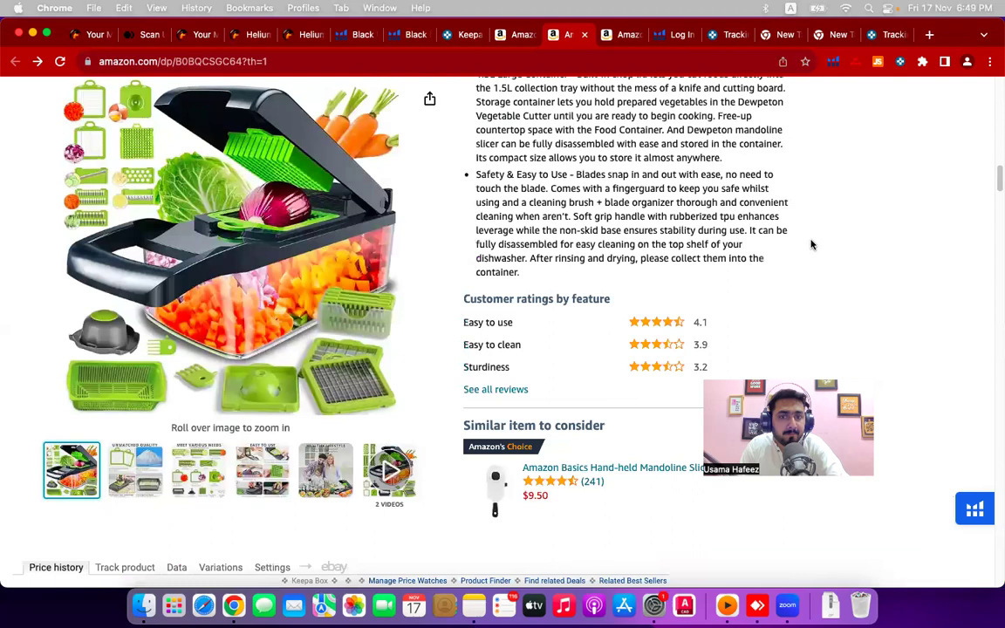
scroll(812, 231, up, 10)
scroll(786, 78, up, 9)
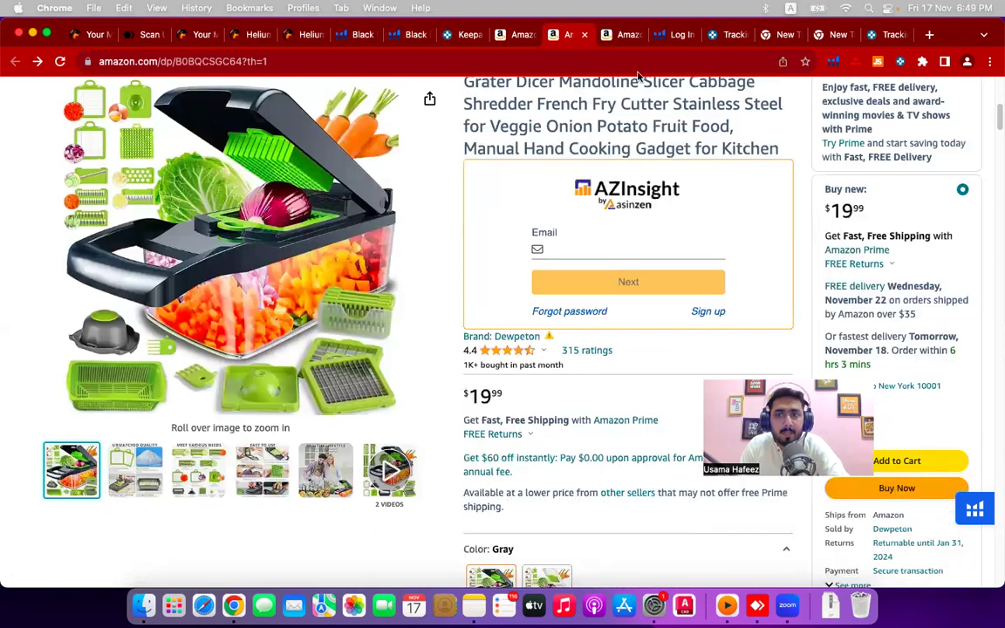
click(309, 61)
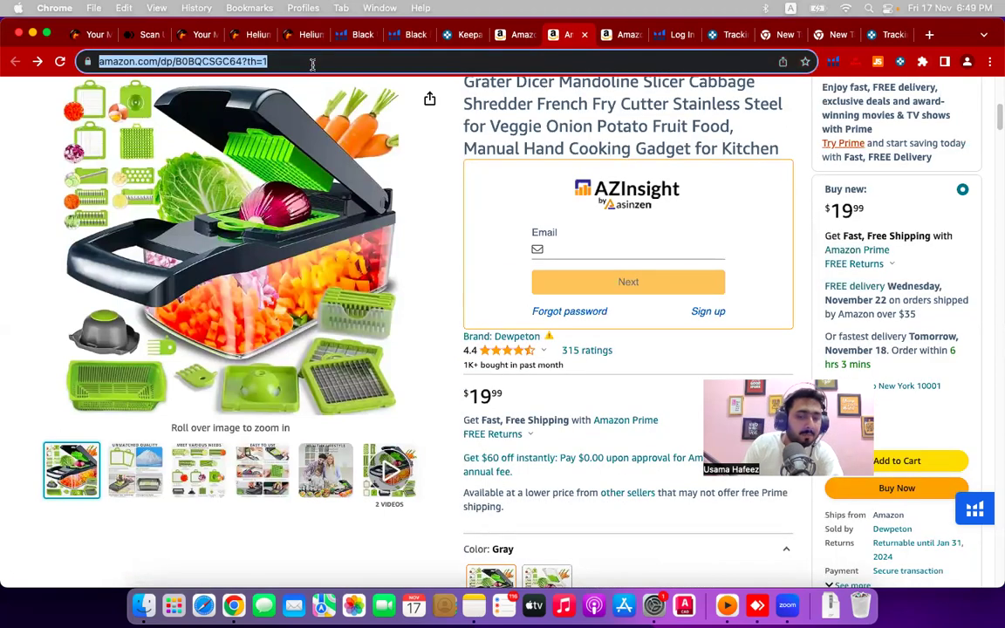
key(super+c)
- Open a window for another Chrome browser profile
click(868, 325)
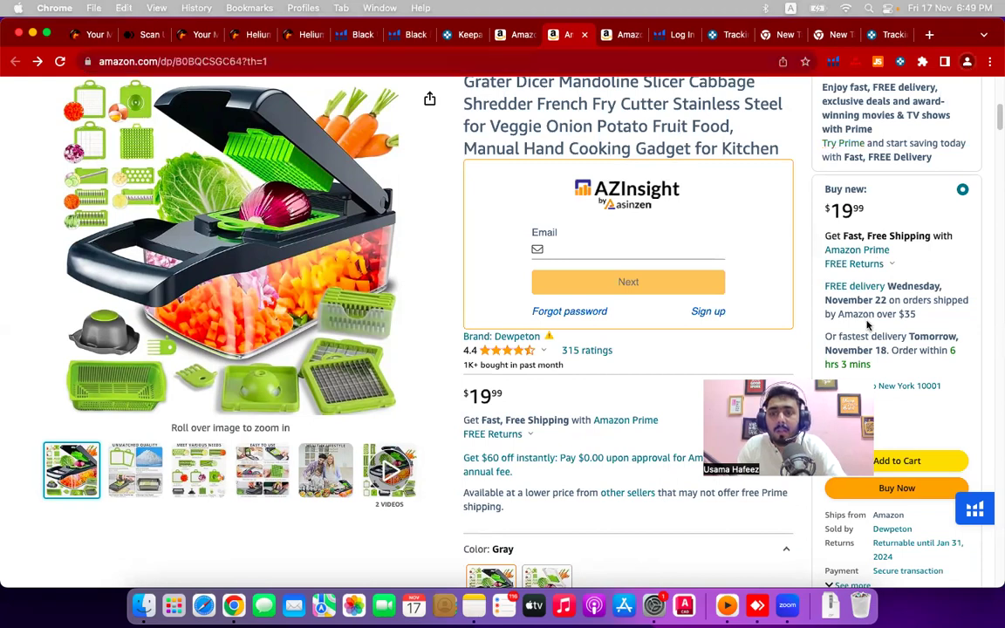
click(966, 61)
scroll(873, 393, down, 5)
click(844, 436)
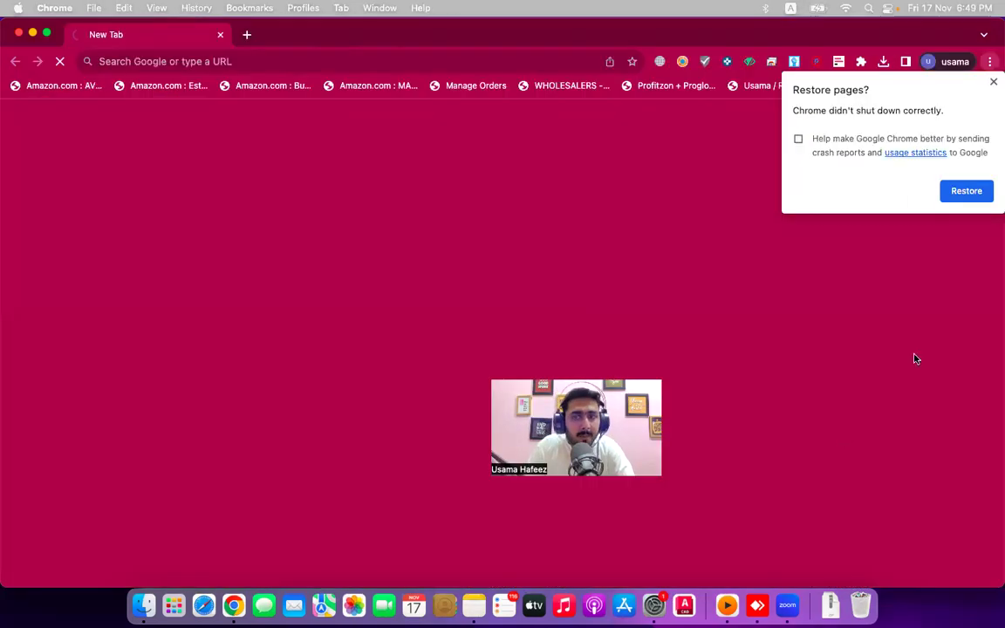
- Restore the last session and load the copied chopper listing URL in a new tab
click(962, 191)
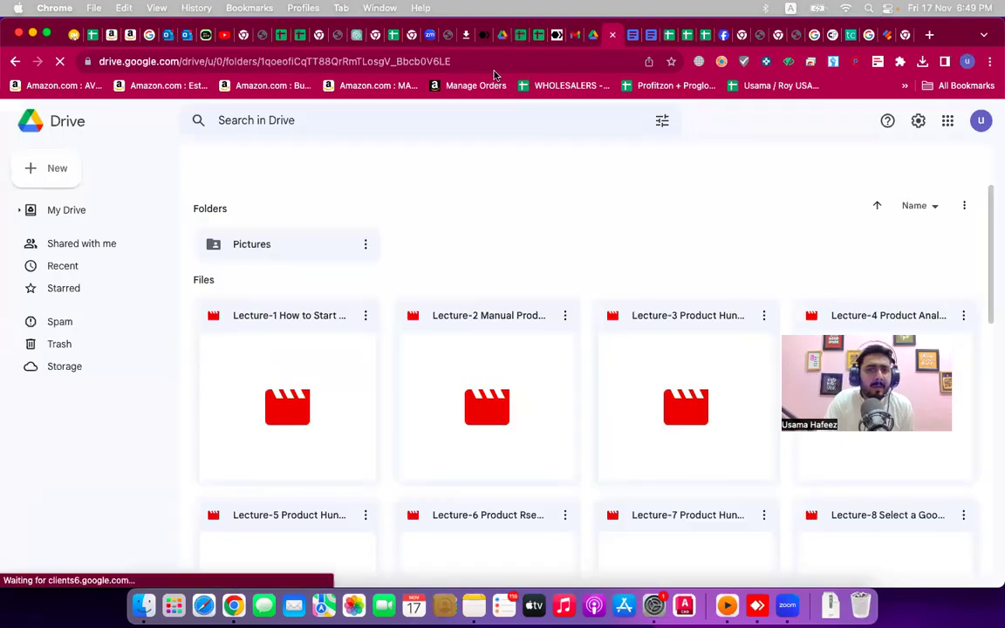
key(super+t)
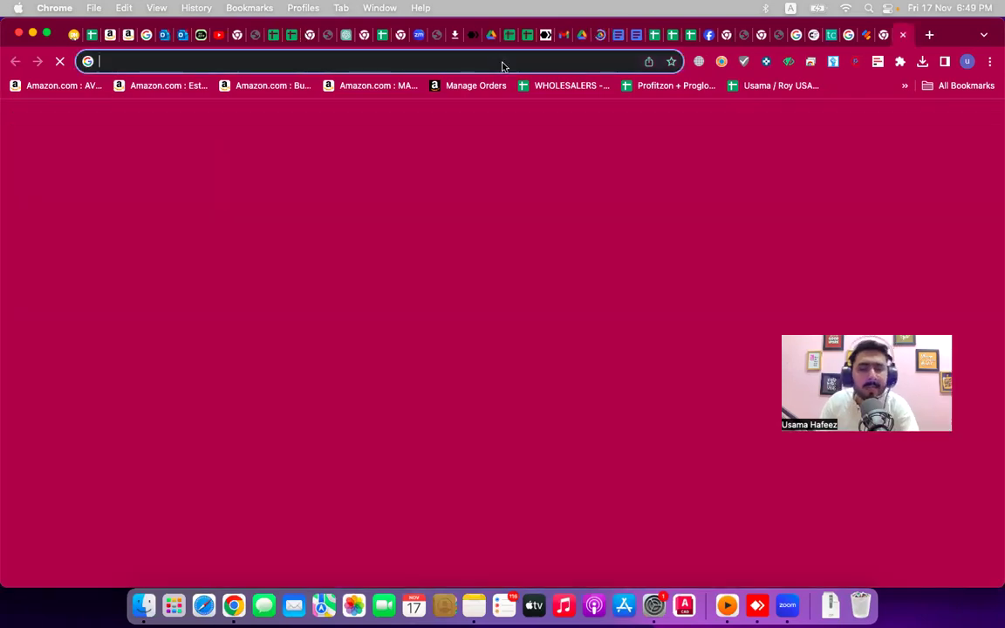
key(super+v)
key(Return)
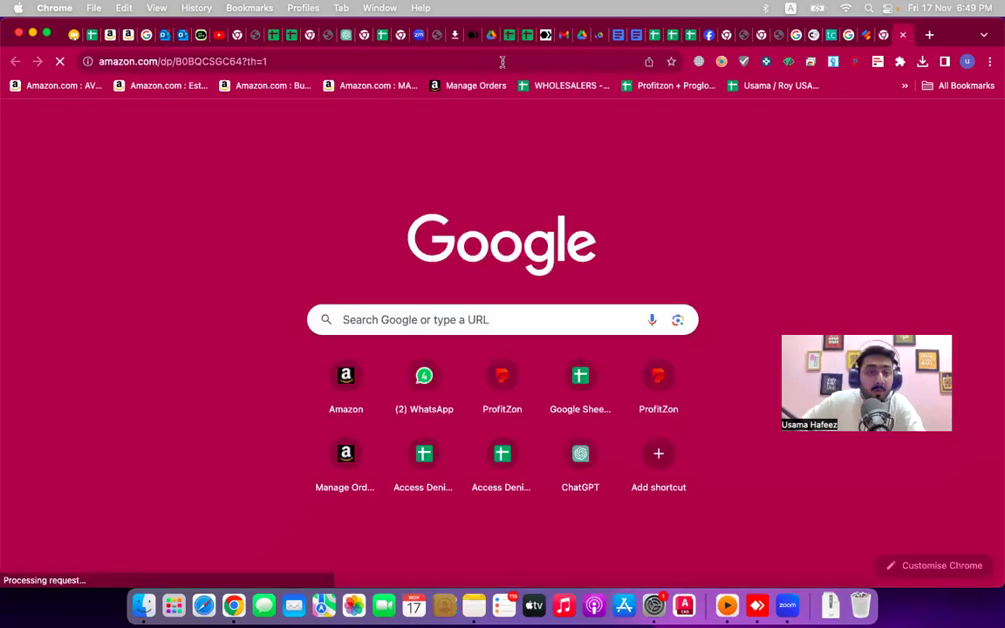
key(Escape)
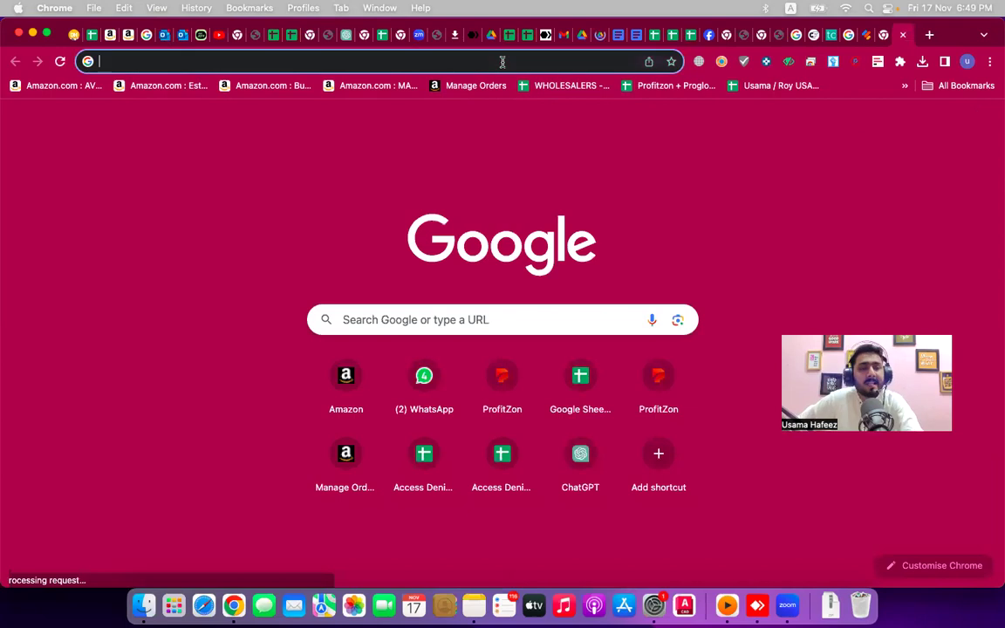
key(super+v)
key(Return)
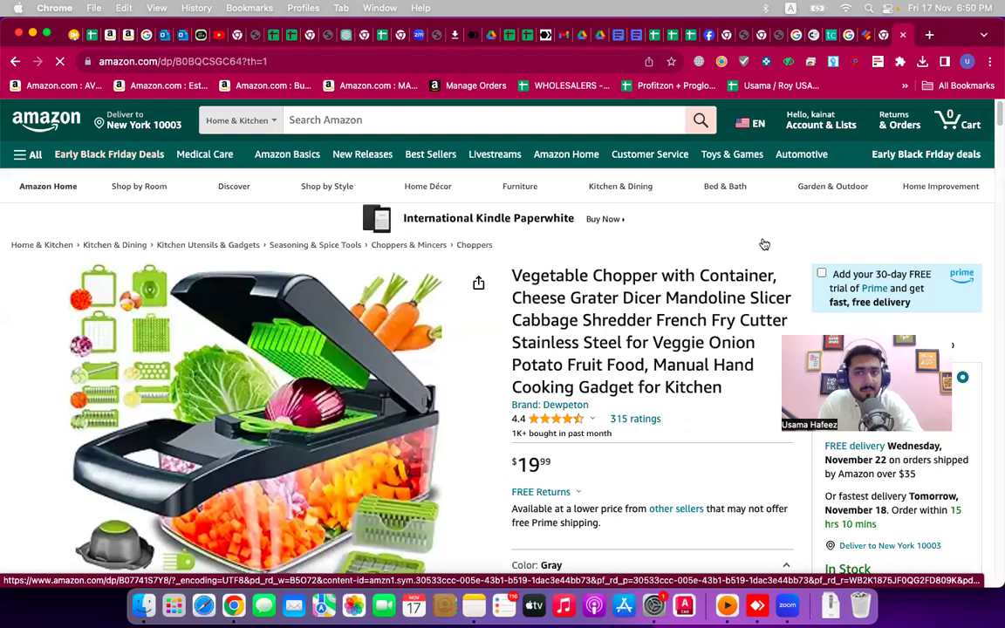
scroll(764, 244, down, 5)
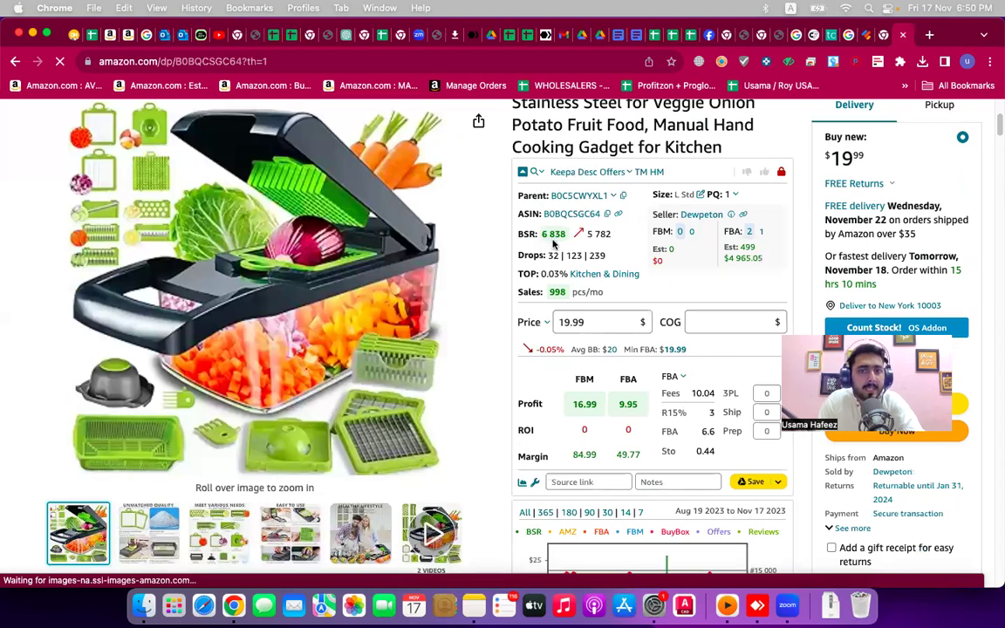
- Review BSR 6,838, 998 monthly sales and the FBA offers, then scroll to About this item
scroll(555, 244, down, 3)
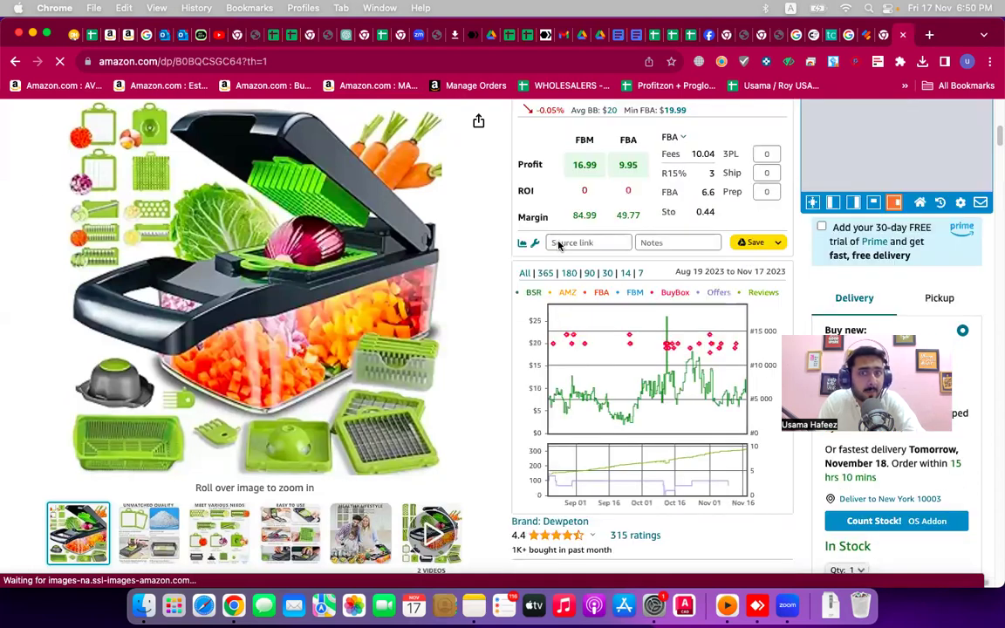
scroll(558, 244, up, 3)
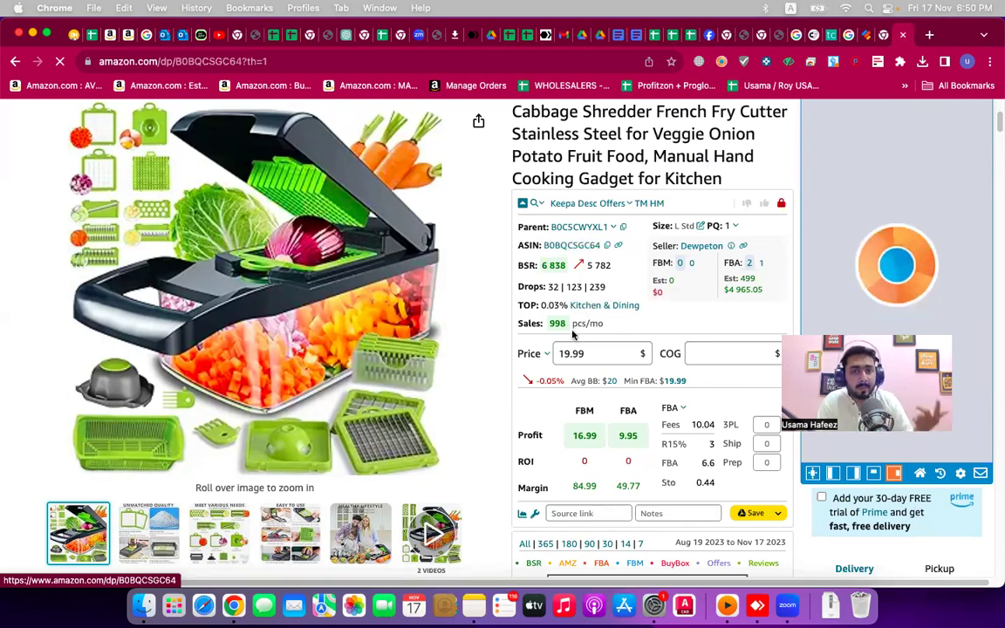
mouse_move(551, 334)
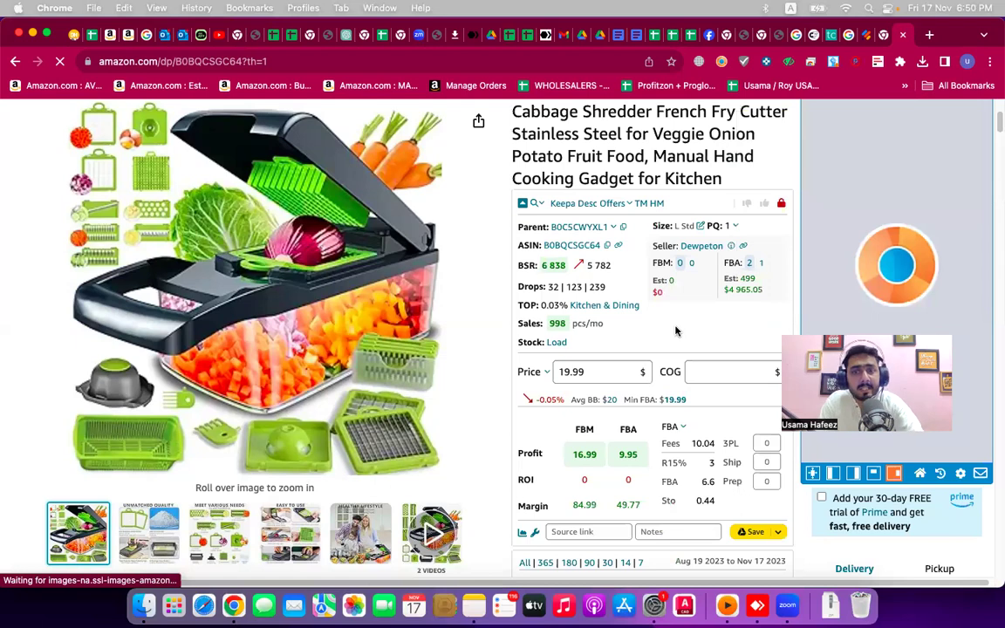
click(750, 266)
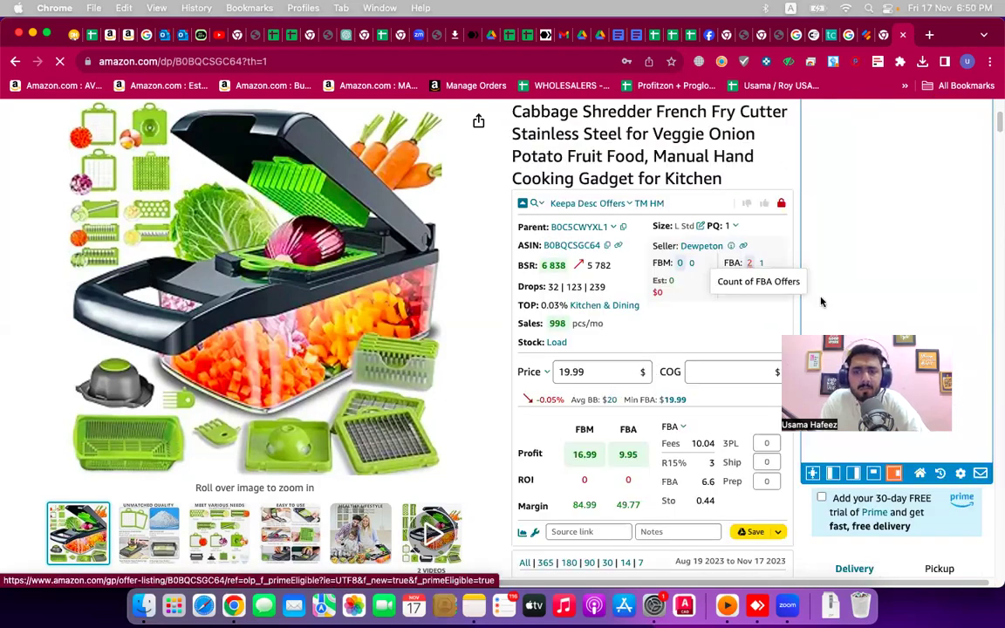
scroll(821, 298, down, 10)
scroll(859, 397, up, 3)
scroll(834, 264, down, 3)
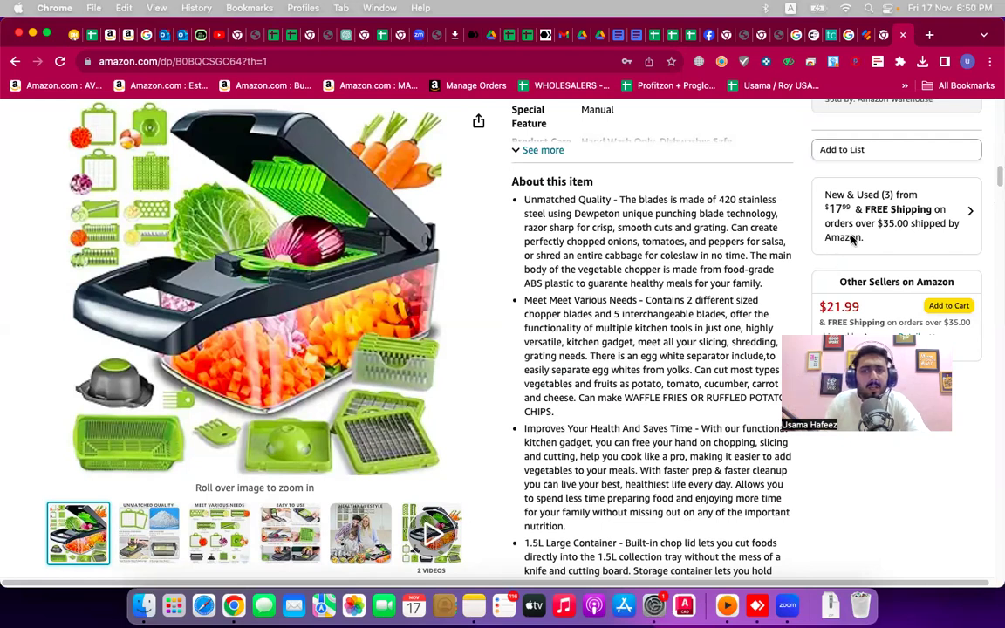
- Open the 'New & Used (3) from $17.99' offers panel, review it, and close it
click(878, 230)
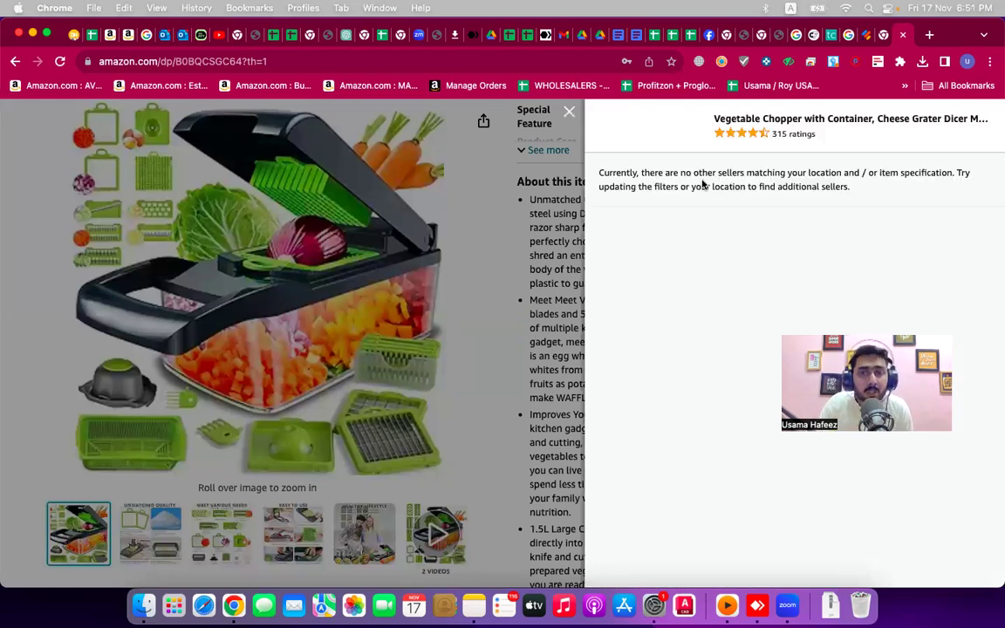
click(569, 112)
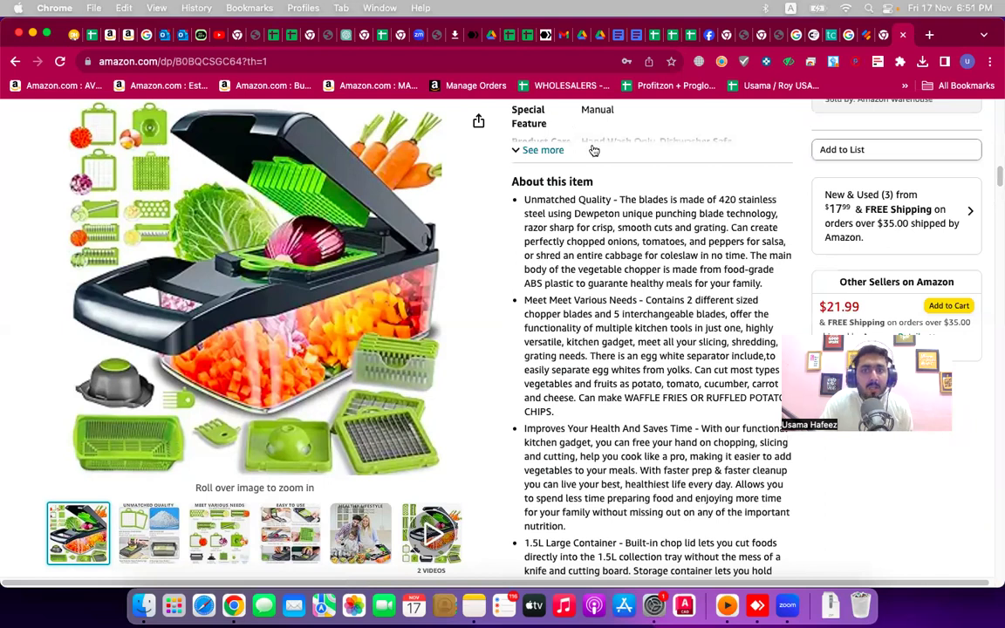
click(594, 150)
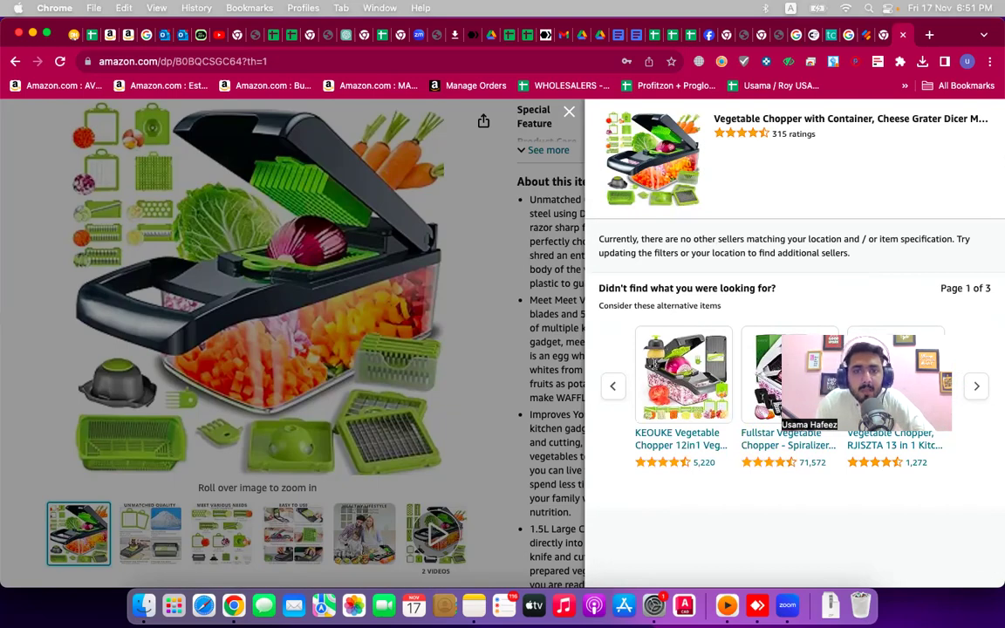
click(568, 111)
- Scroll up to the seller panel and click into the COG field
scroll(601, 400, up, 1)
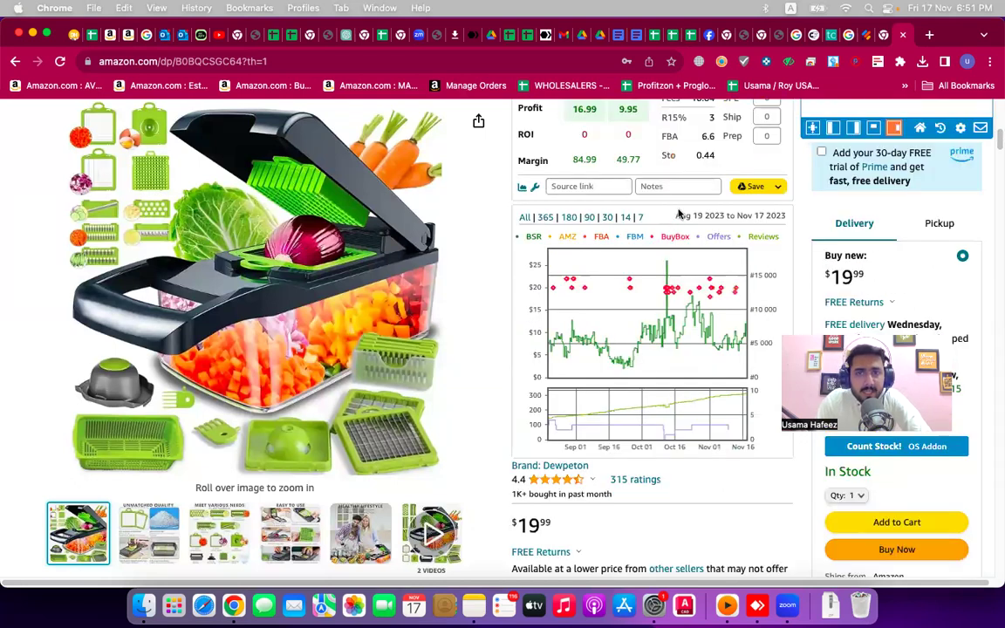
scroll(679, 214, up, 3)
scroll(698, 174, down, 10)
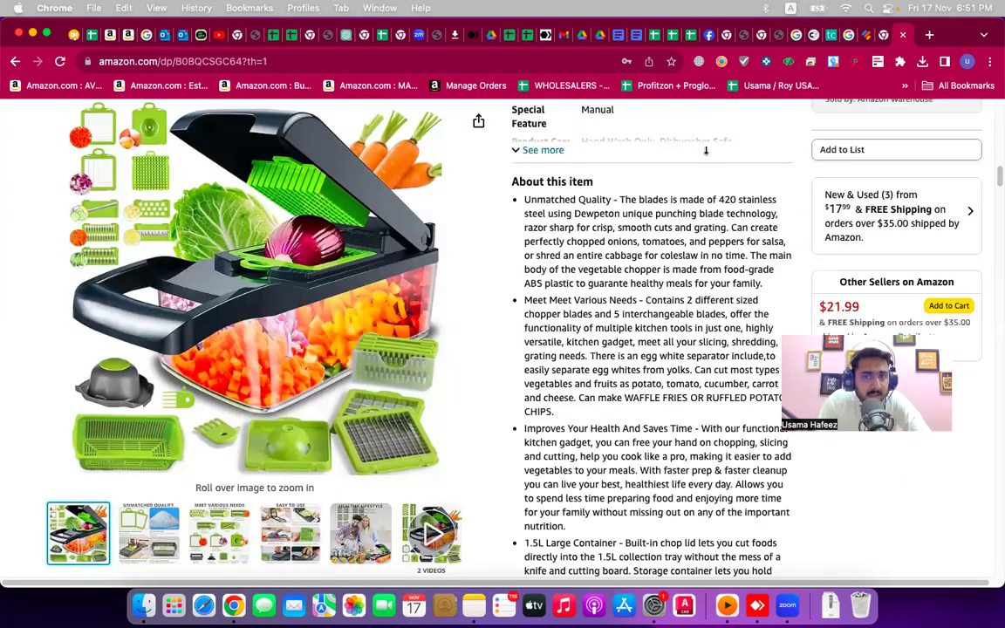
scroll(707, 157, up, 5)
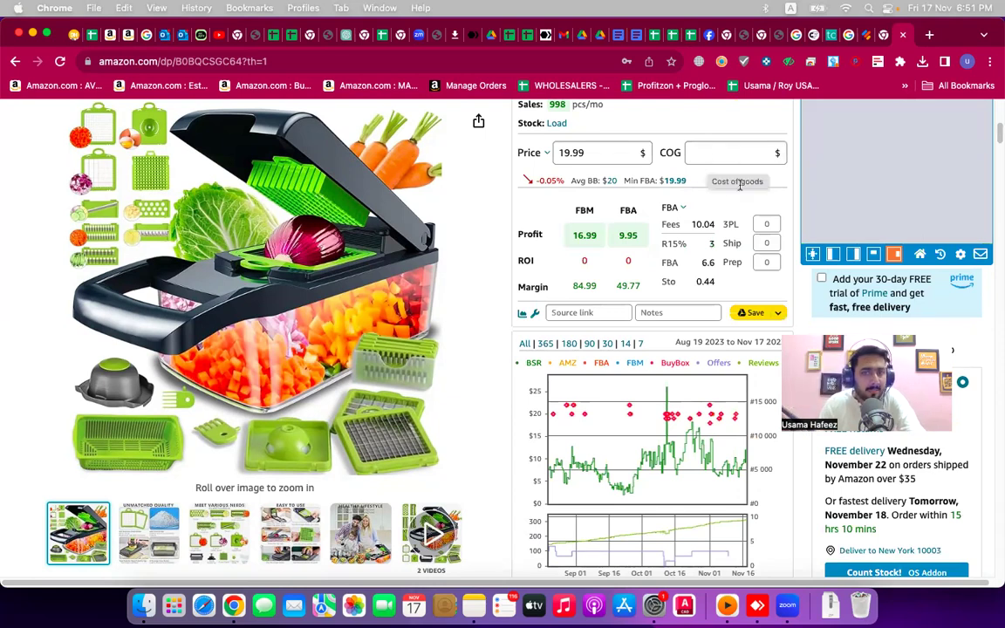
scroll(723, 265, up, 1)
click(723, 266)
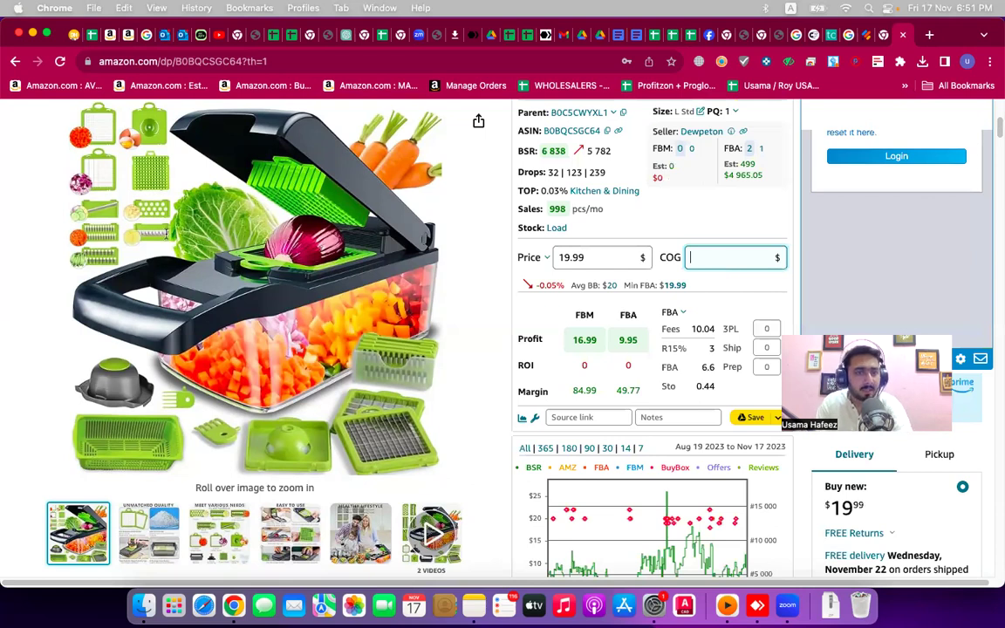
- View the full product address, then enter 7.5 as the cost of goods
scroll(157, 244, down, 1)
scroll(153, 300, up, 1)
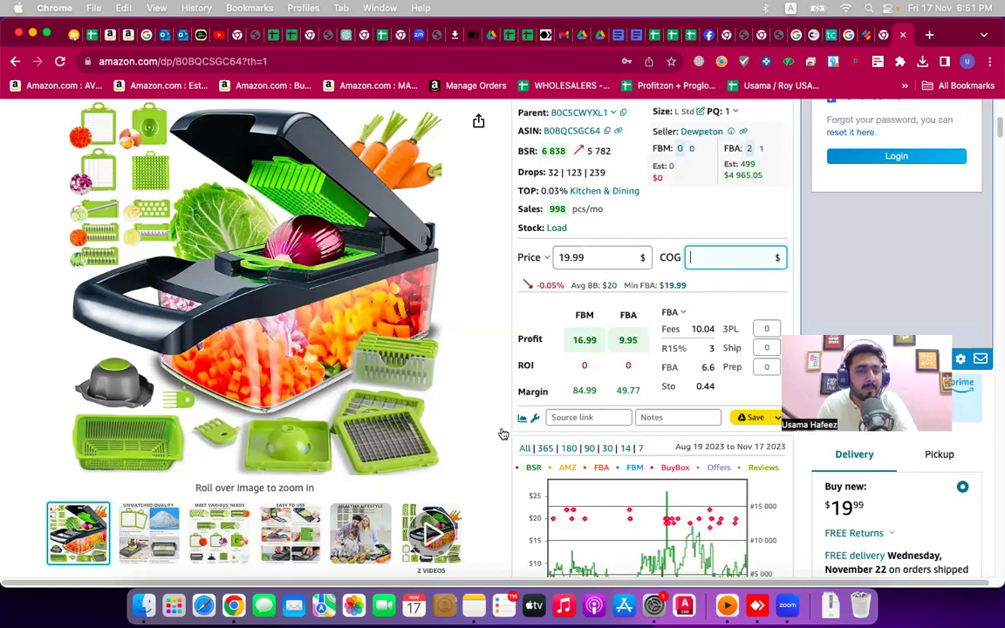
mouse_move(338, 391)
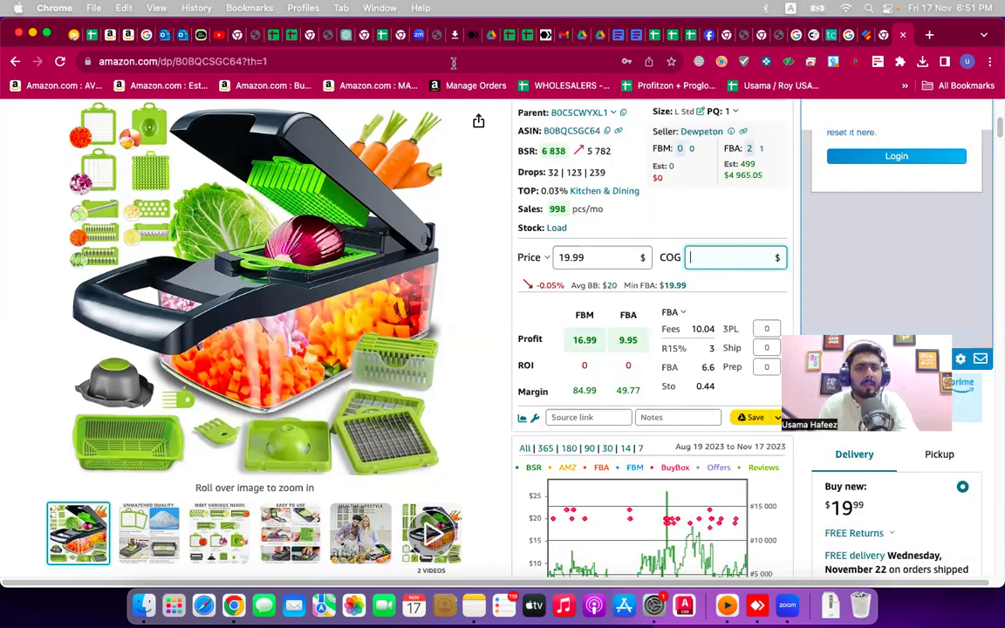
click(446, 62)
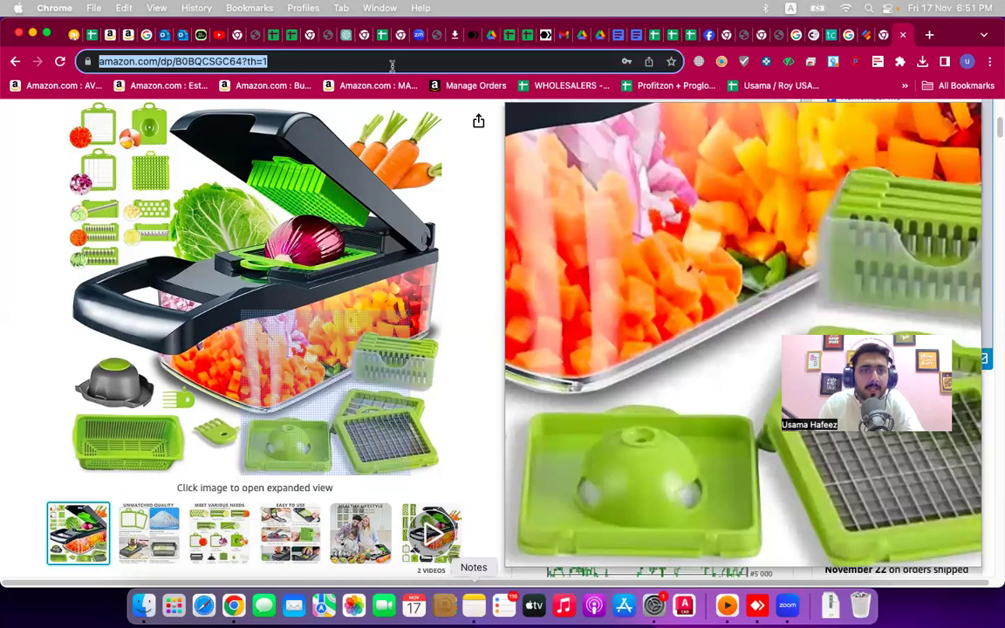
click(354, 61)
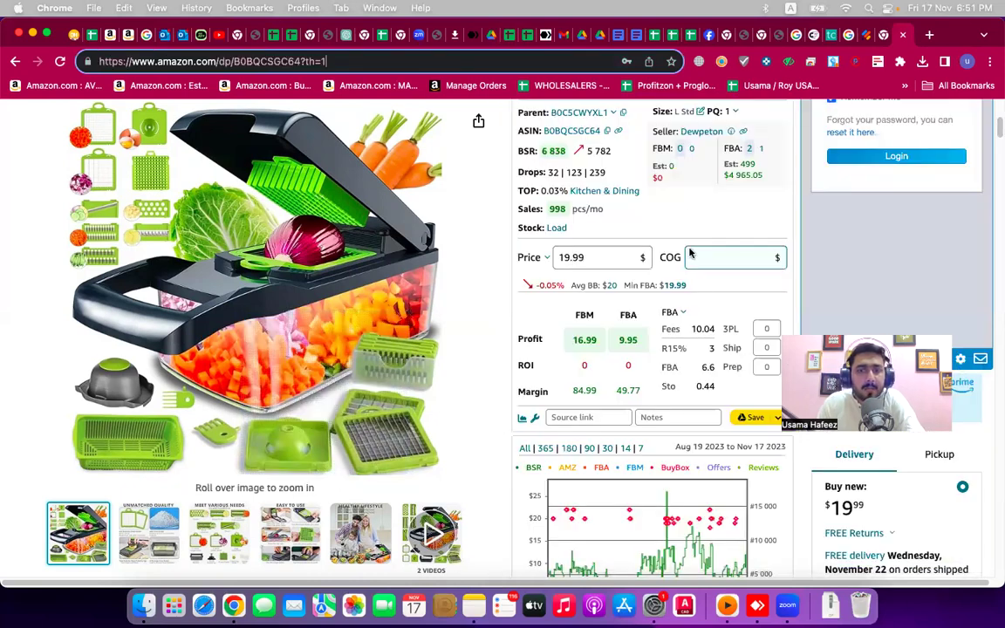
click(707, 262)
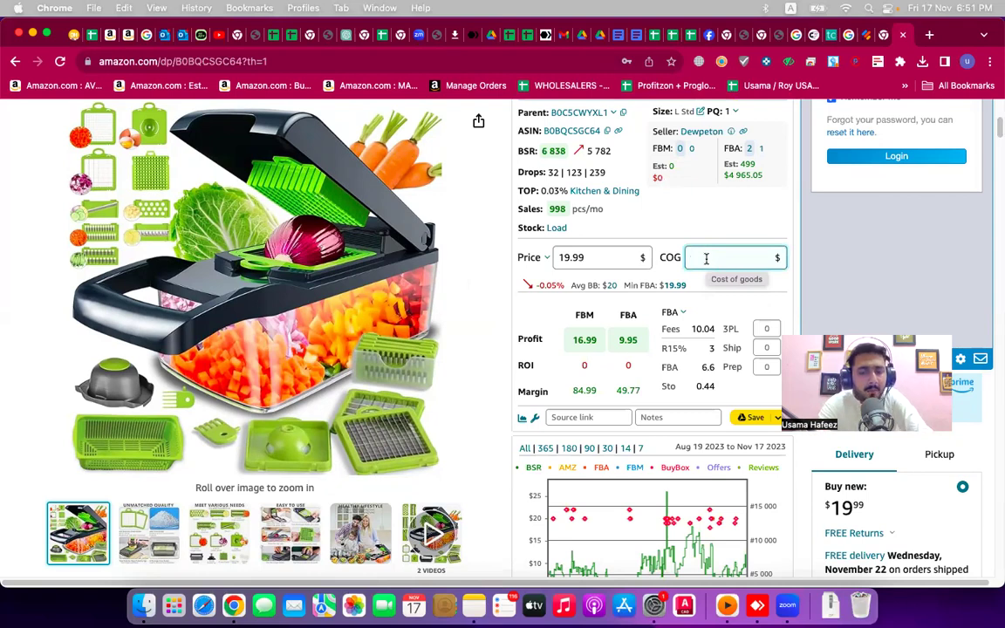
text(7)
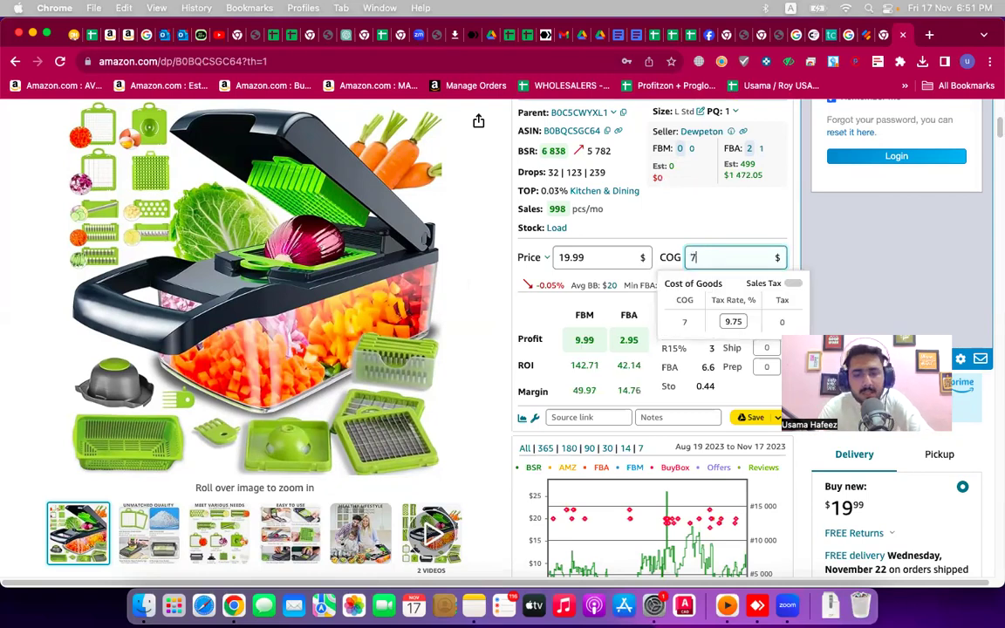
text(.5)
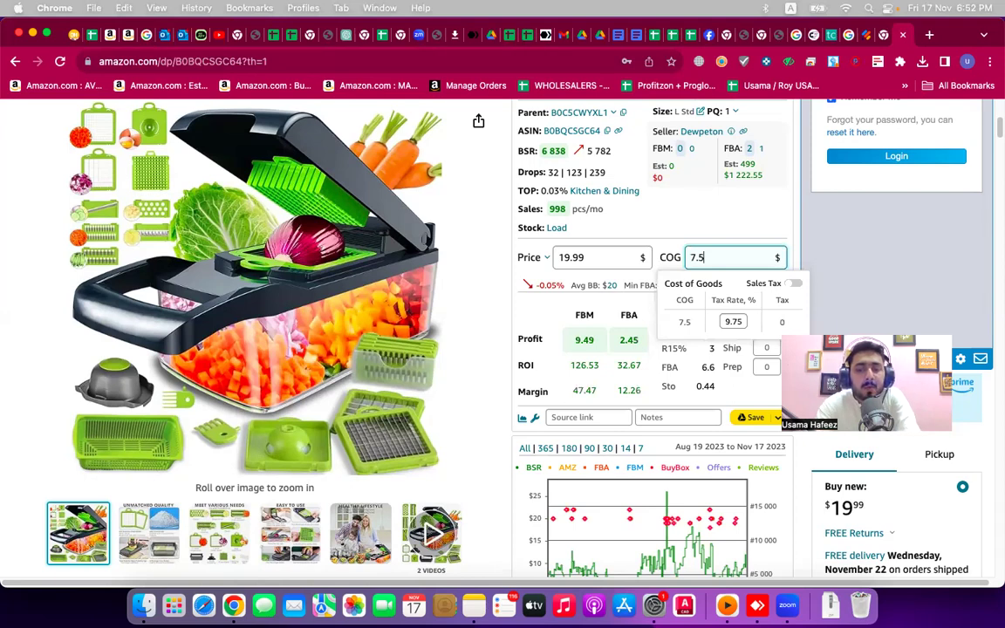
- Change the cost of goods from 7.5 to 11, then 12, making FBA profit -2.05
key(BackSpace)
key(BackSpace)
key(BackSpace)
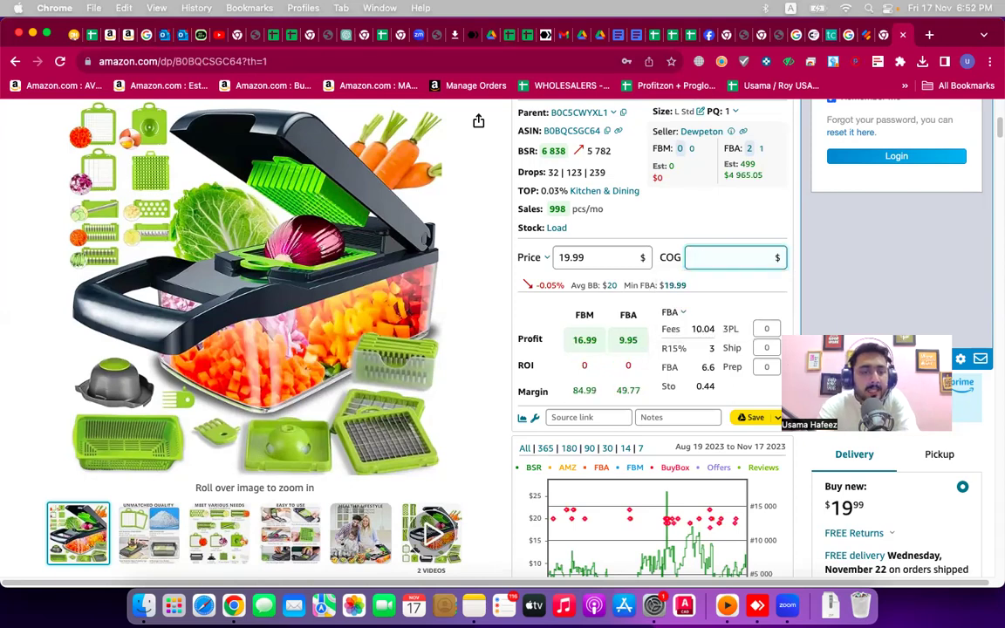
text(11)
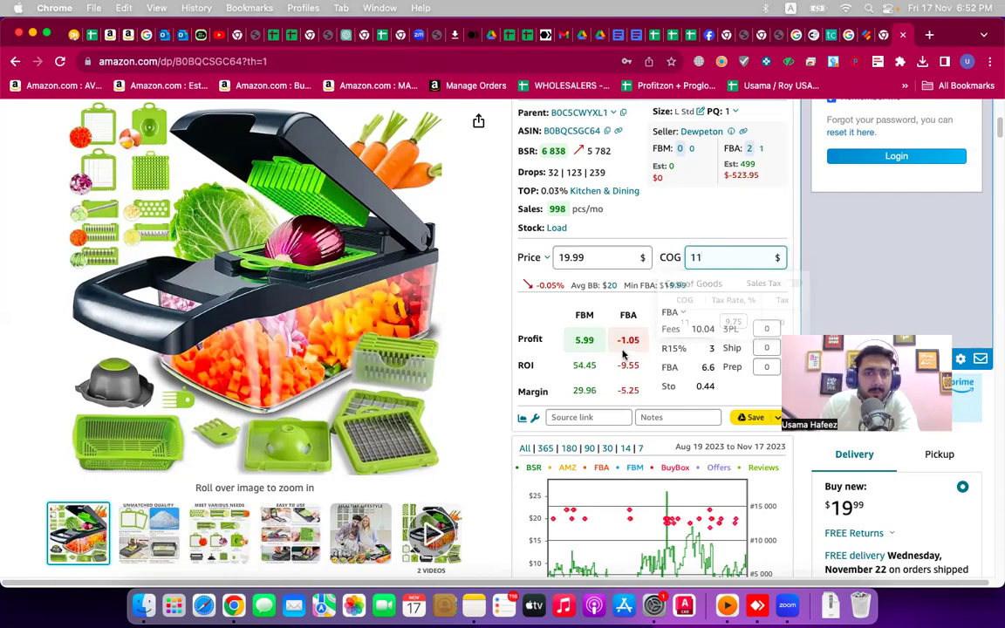
mouse_move(627, 349)
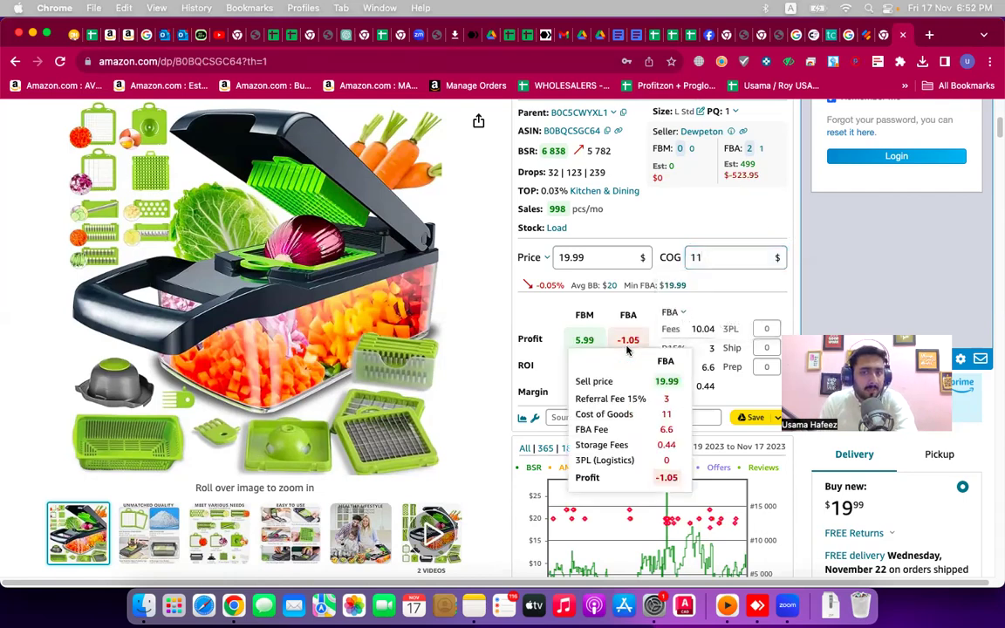
double_click(709, 260)
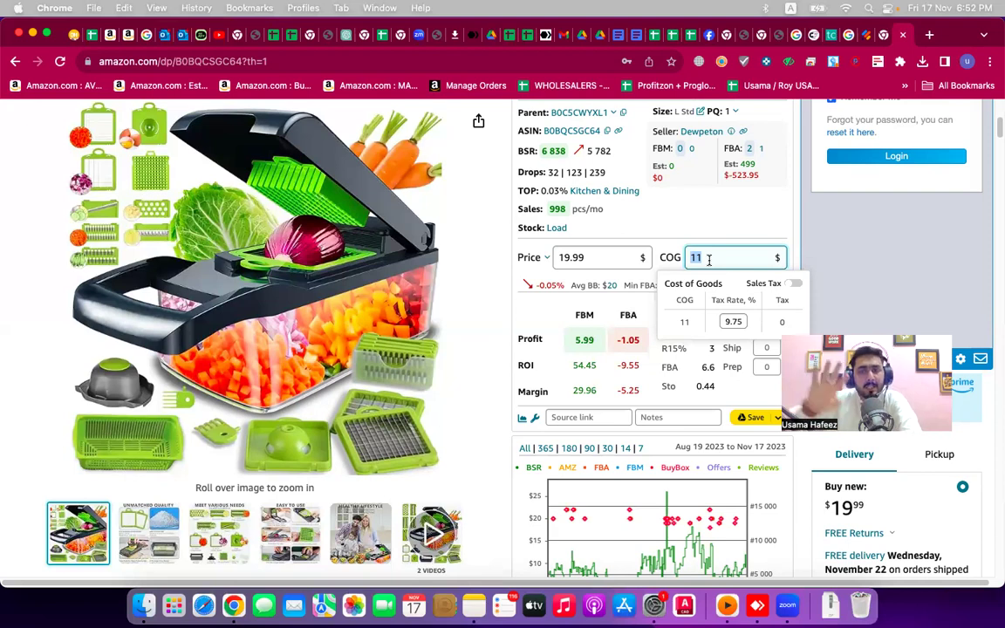
key(BackSpace)
text(12)
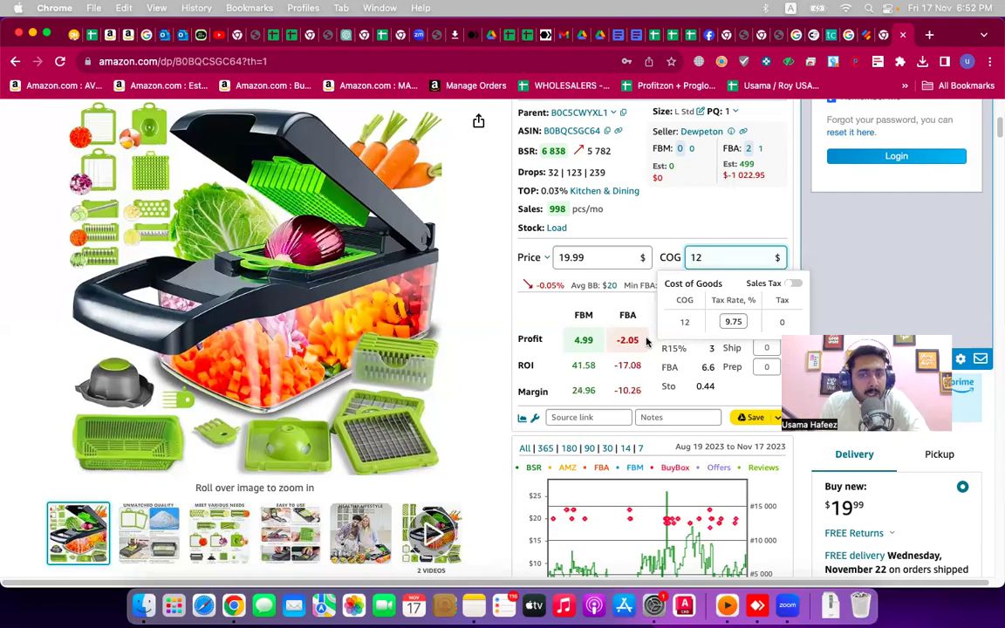
click(606, 260)
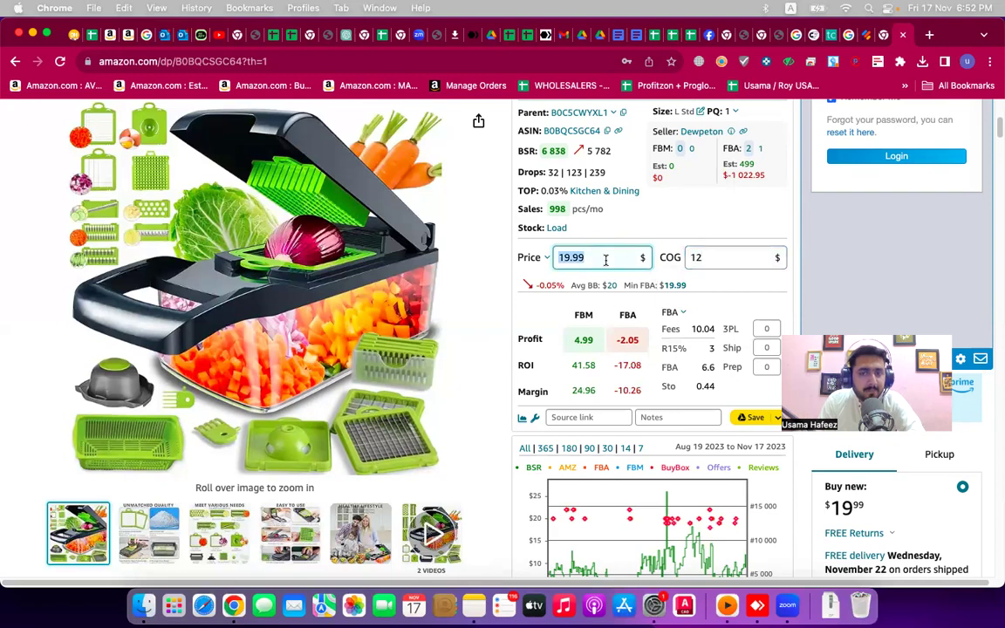
click(726, 258)
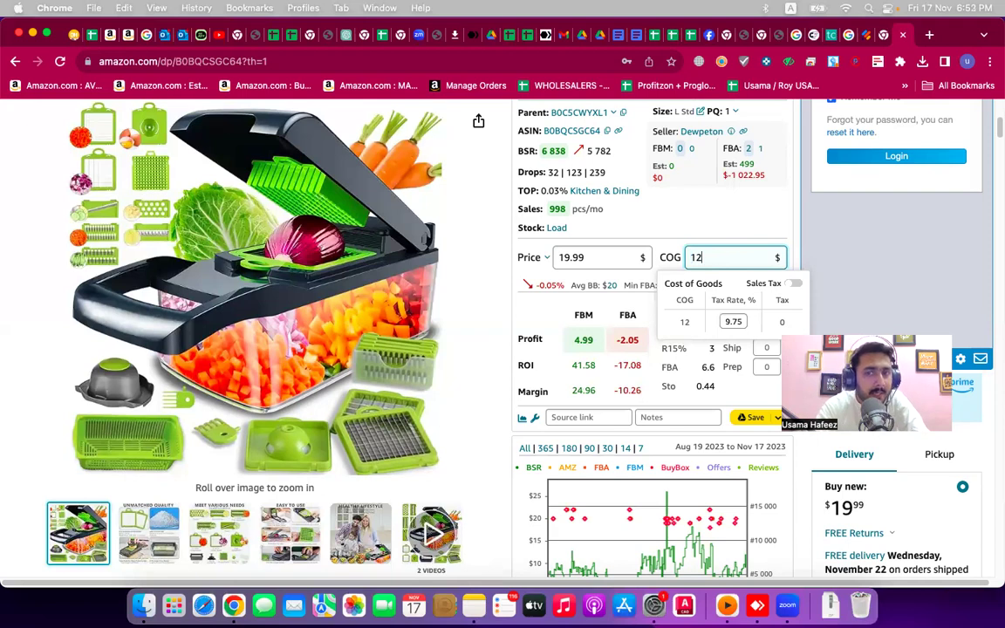
- Try cost of goods values of 5, 5.5 and then 9 in the profitability calculator
key(BackSpace)
key(BackSpace)
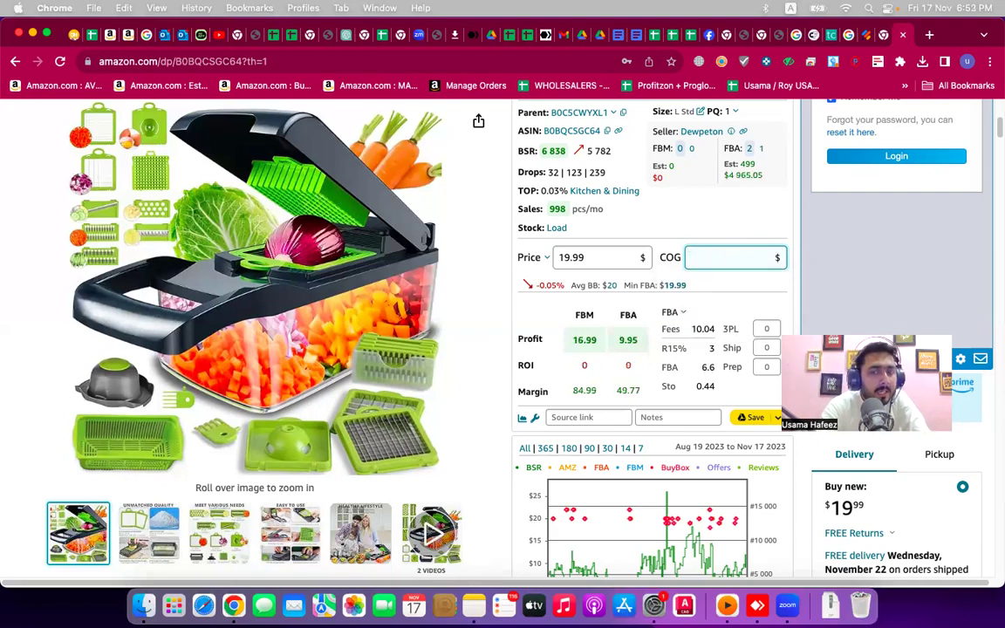
text(5)
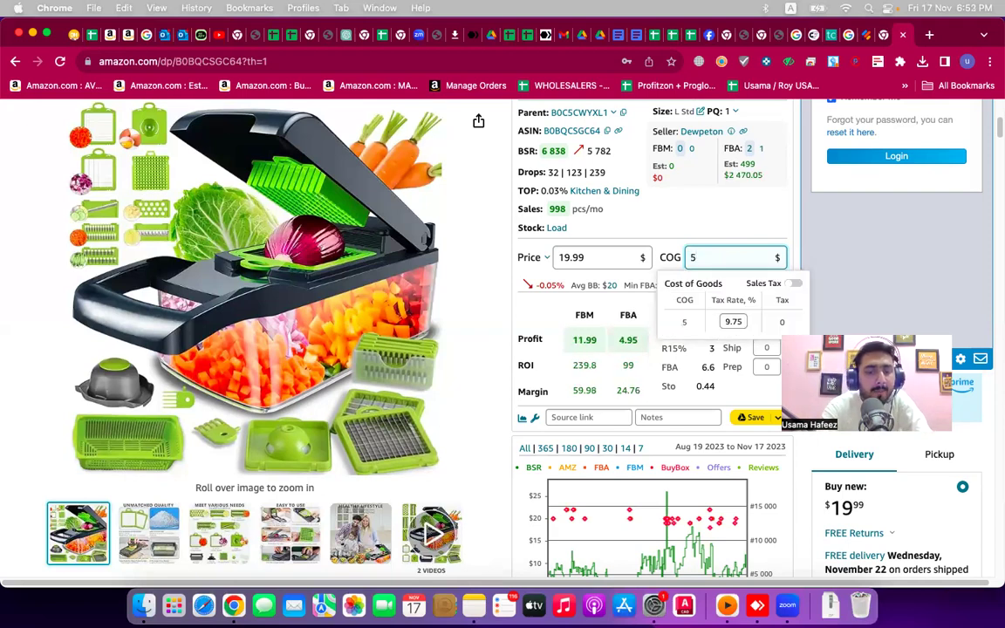
text(5)
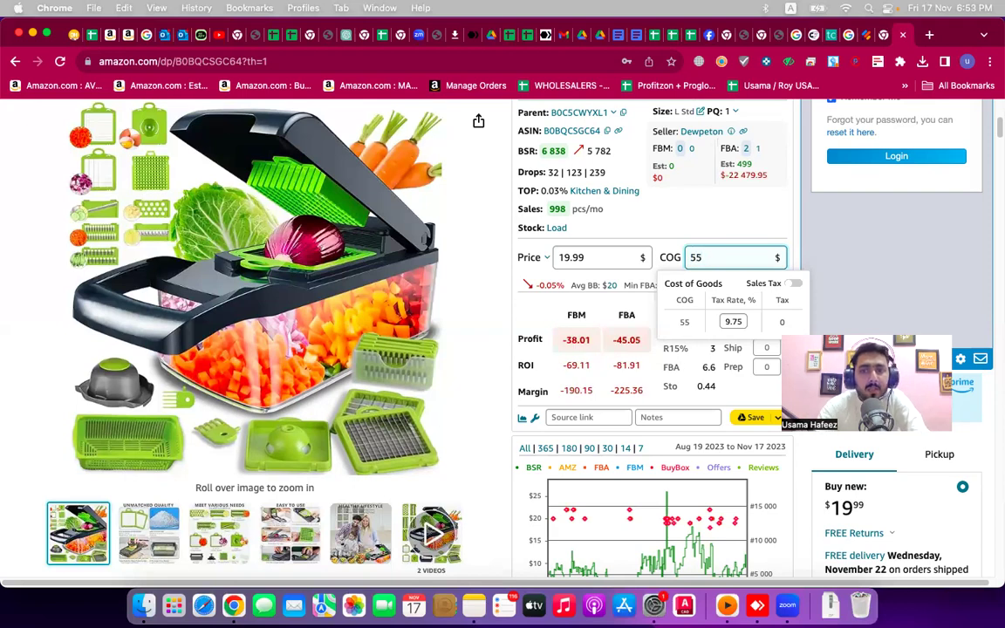
key(BackSpace)
text(.5)
key(BackSpace)
key(BackSpace)
key(BackSpace)
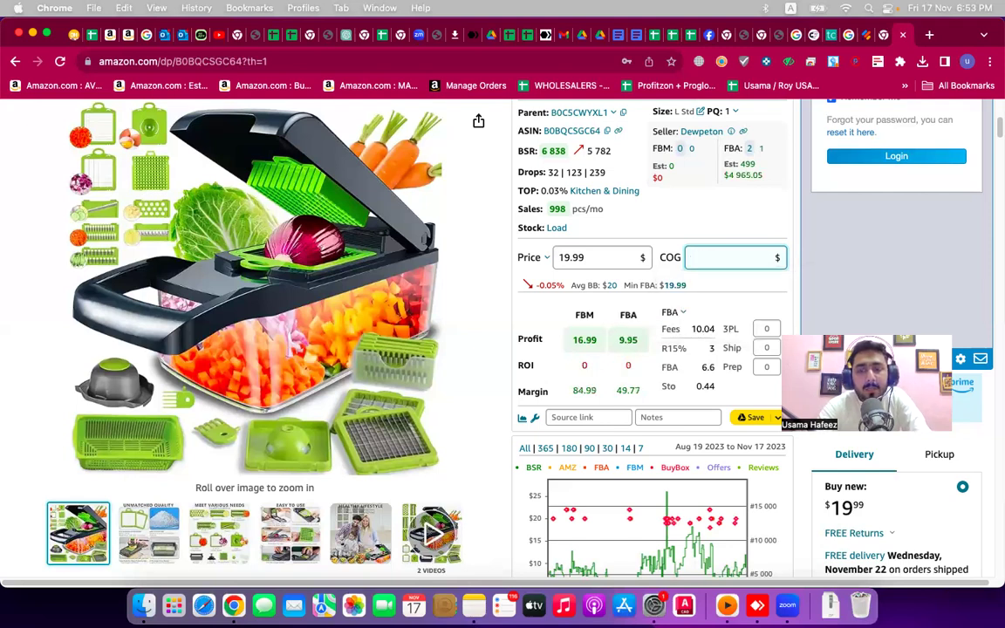
text(9)
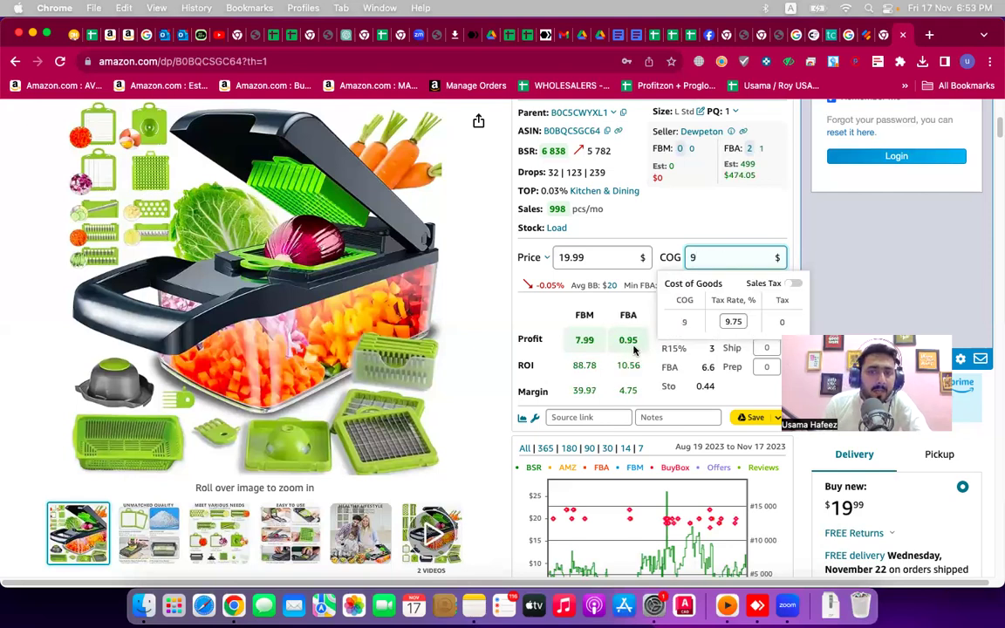
mouse_move(635, 350)
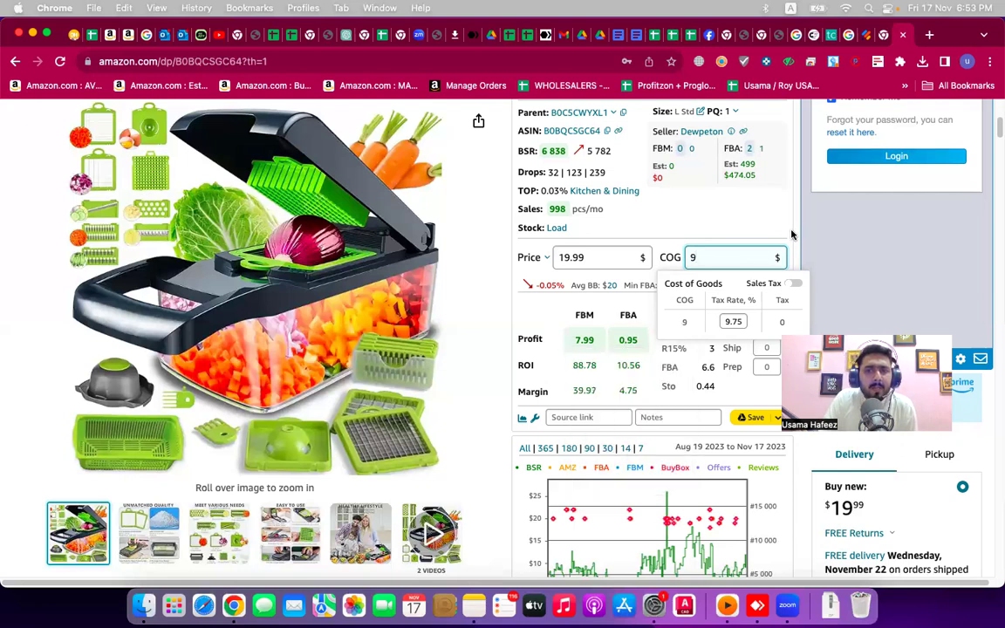
click(794, 235)
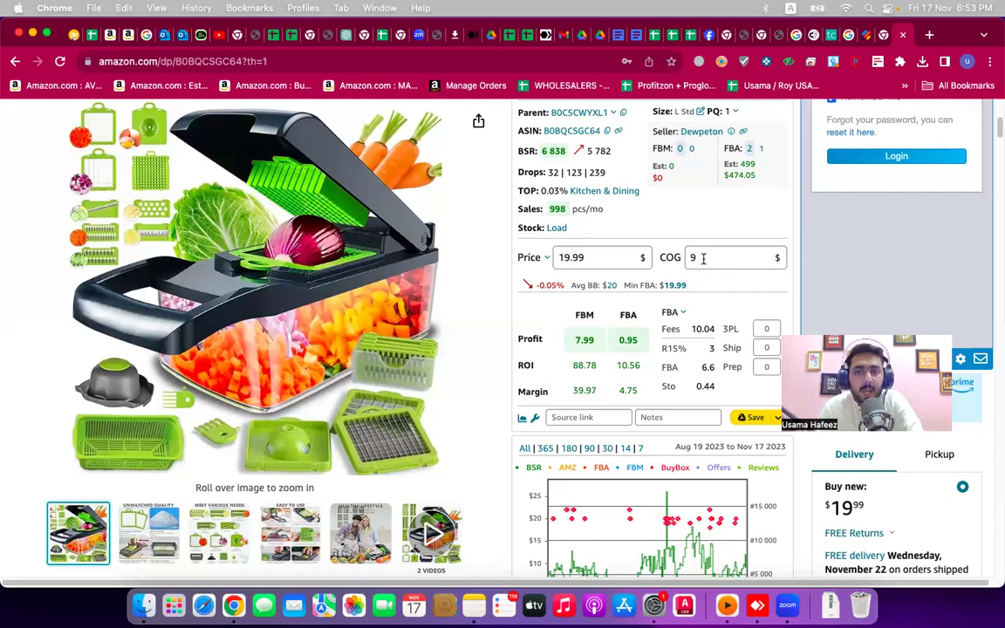
- Change the price from 19.99 to 24 and set cost of goods to 12
click(703, 257)
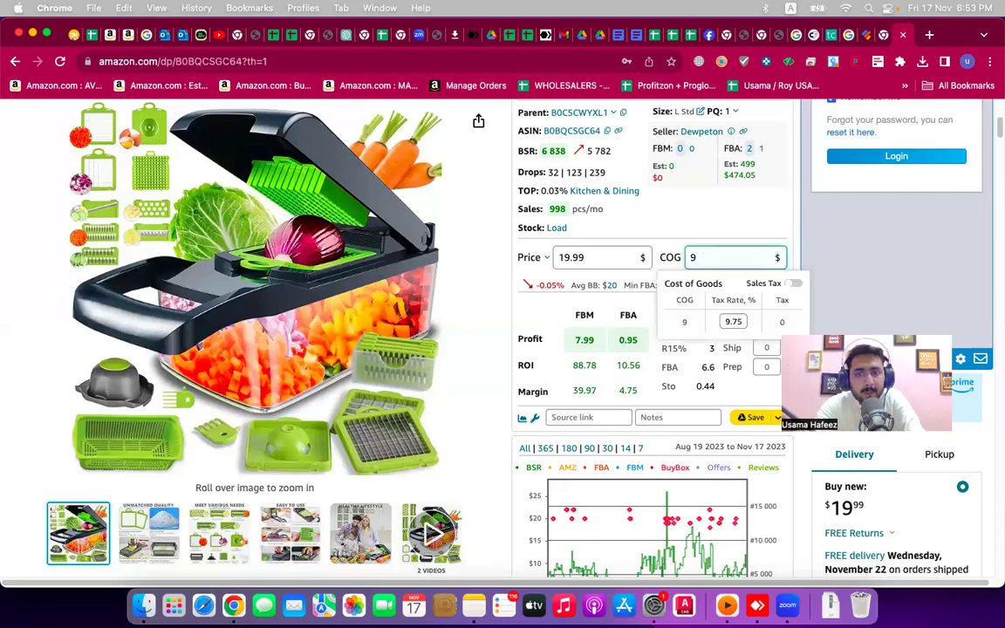
key(BackSpace)
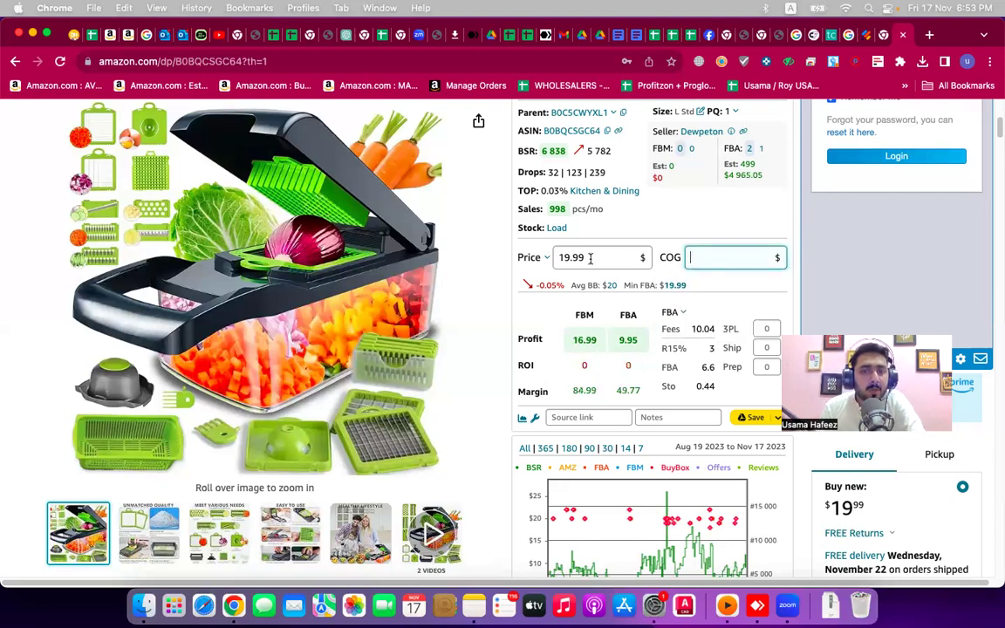
double_click(591, 257)
text(24)
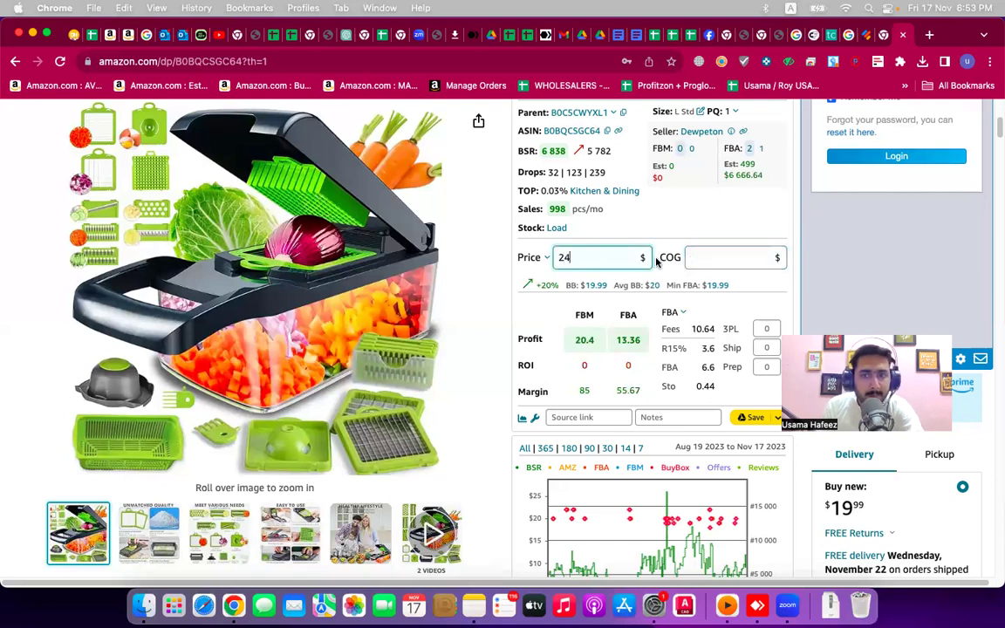
click(712, 258)
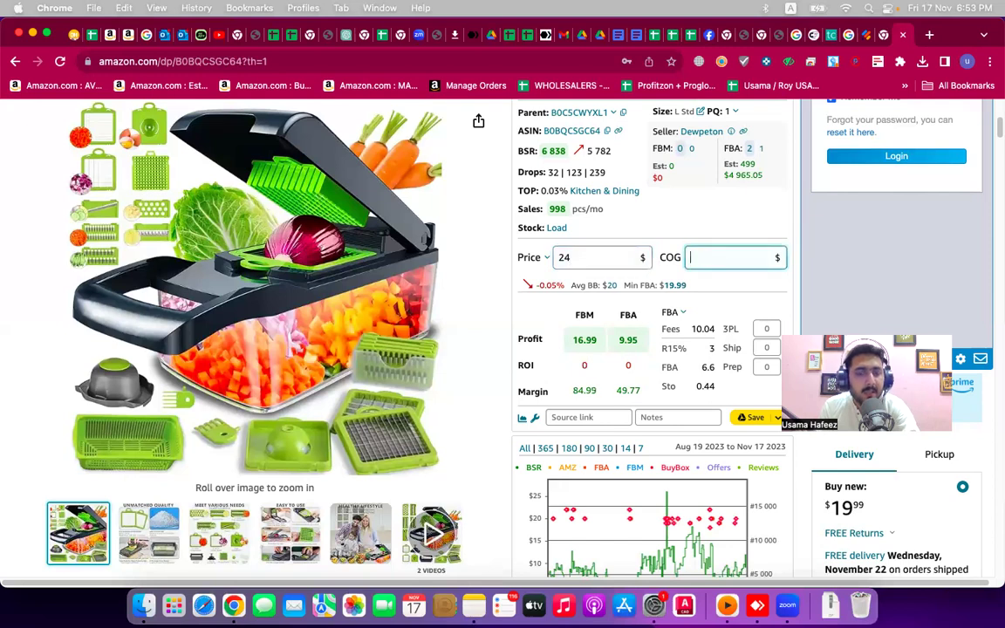
text(12)
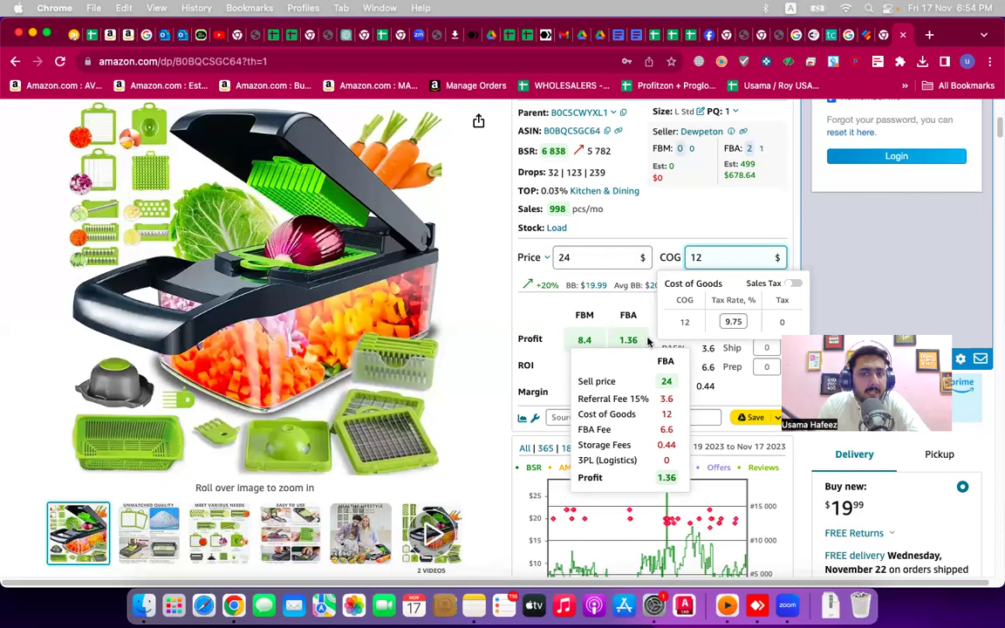
click(647, 339)
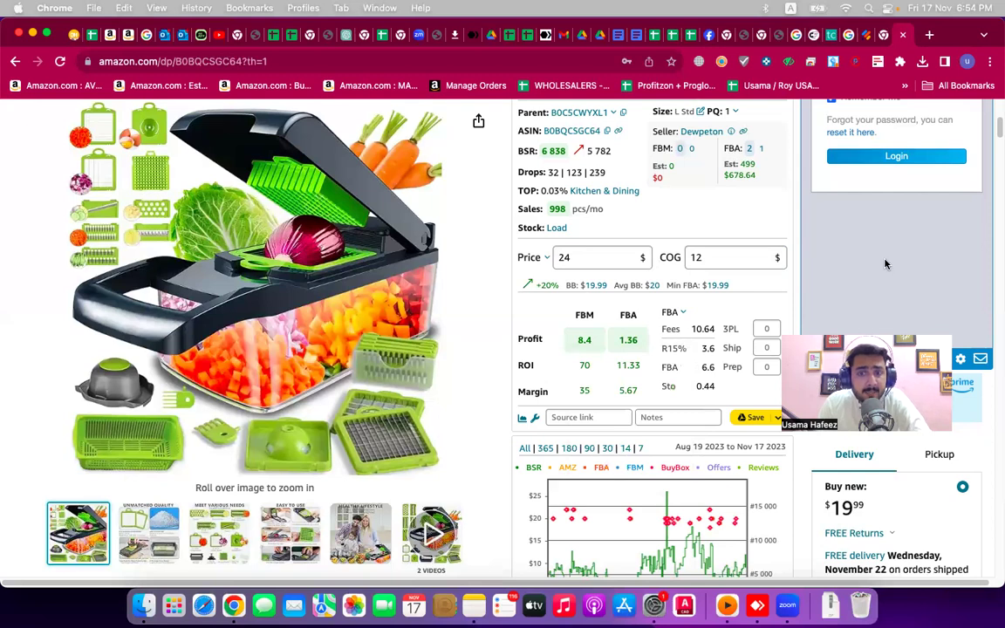
scroll(728, 369, down, 15)
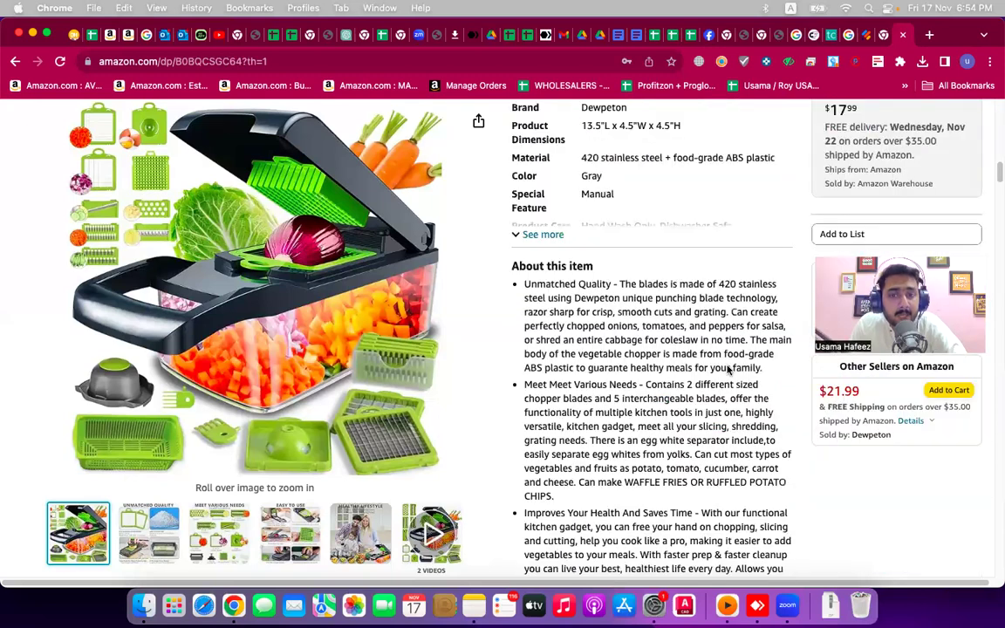
scroll(728, 370, down, 10)
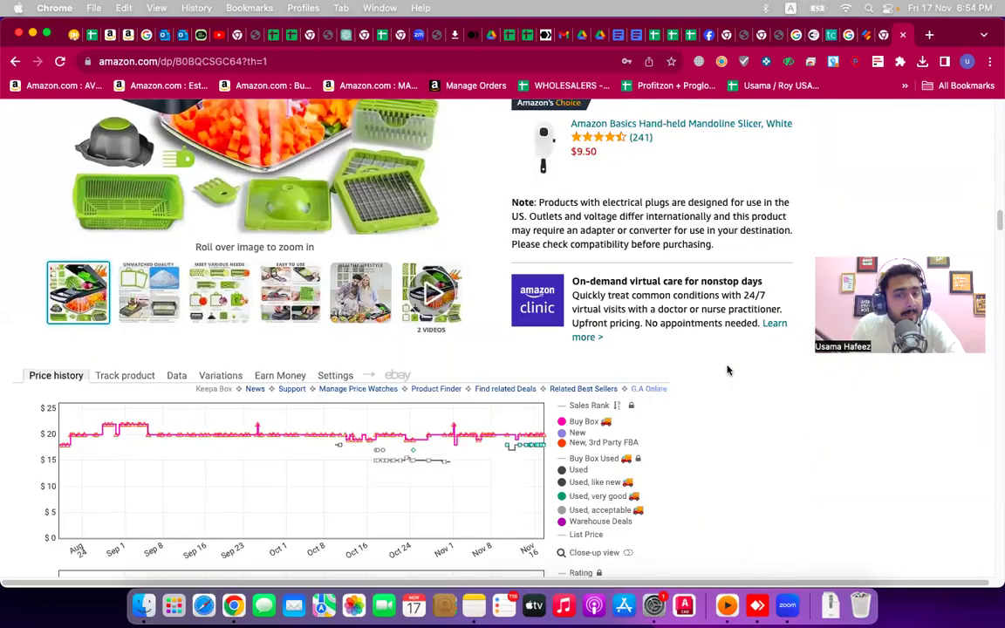
scroll(728, 370, up, 5)
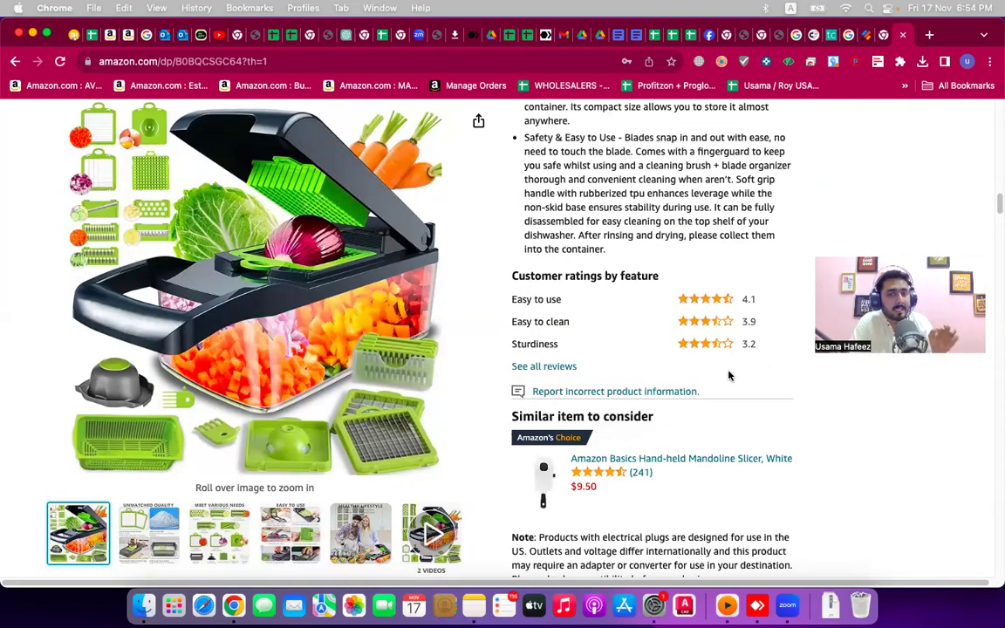
scroll(729, 376, up, 4)
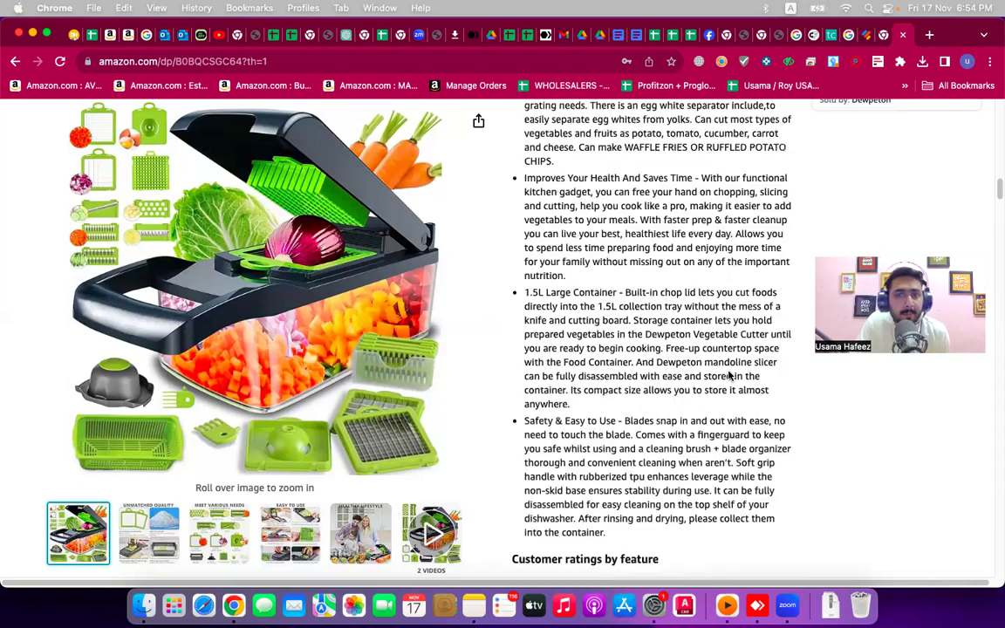
scroll(729, 375, up, 10)
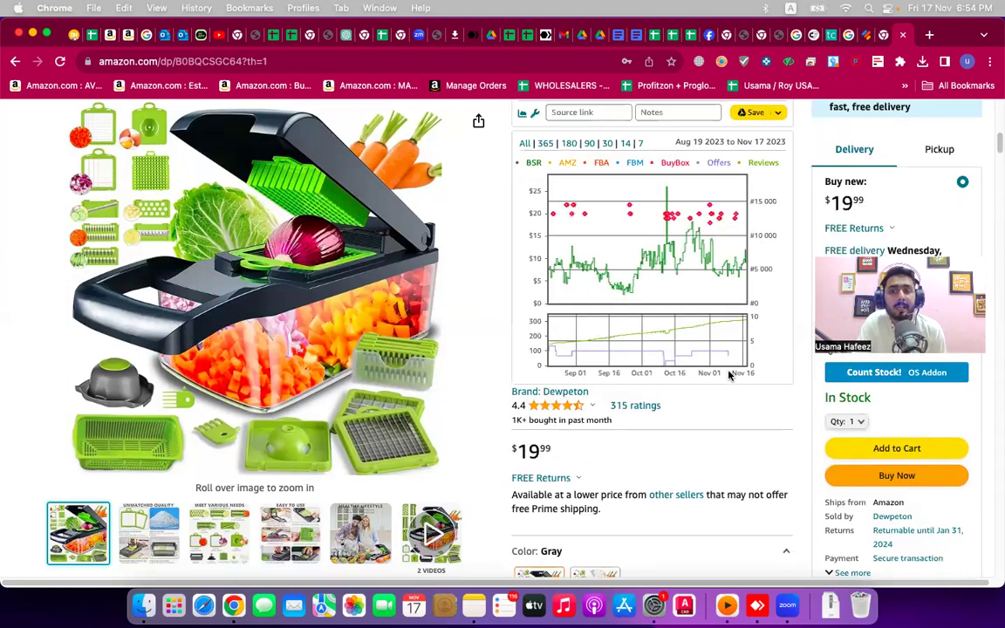
scroll(729, 375, up, 3)
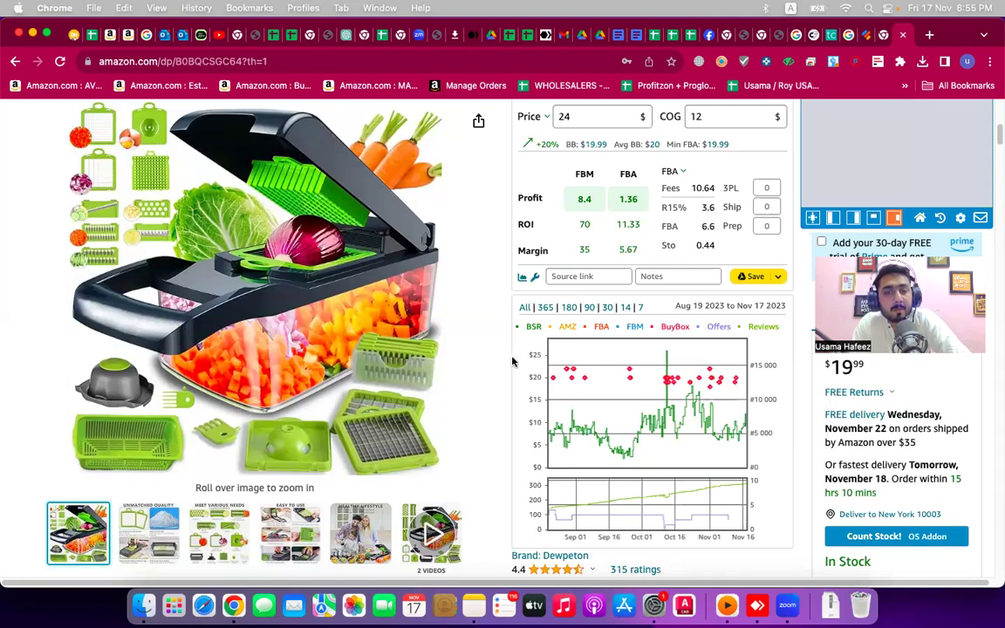
scroll(512, 361, up, 8)
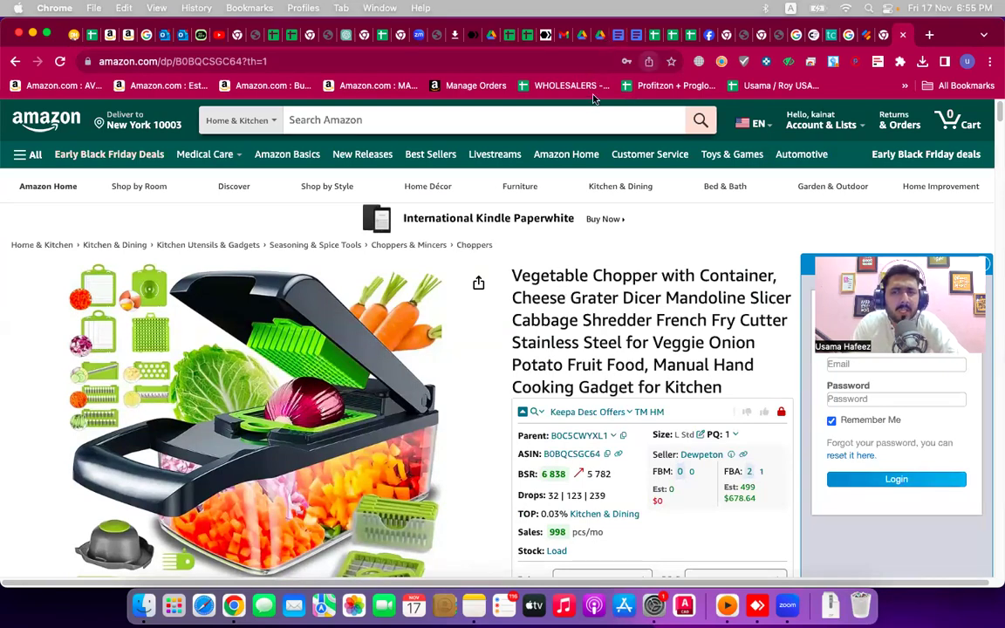
click(596, 35)
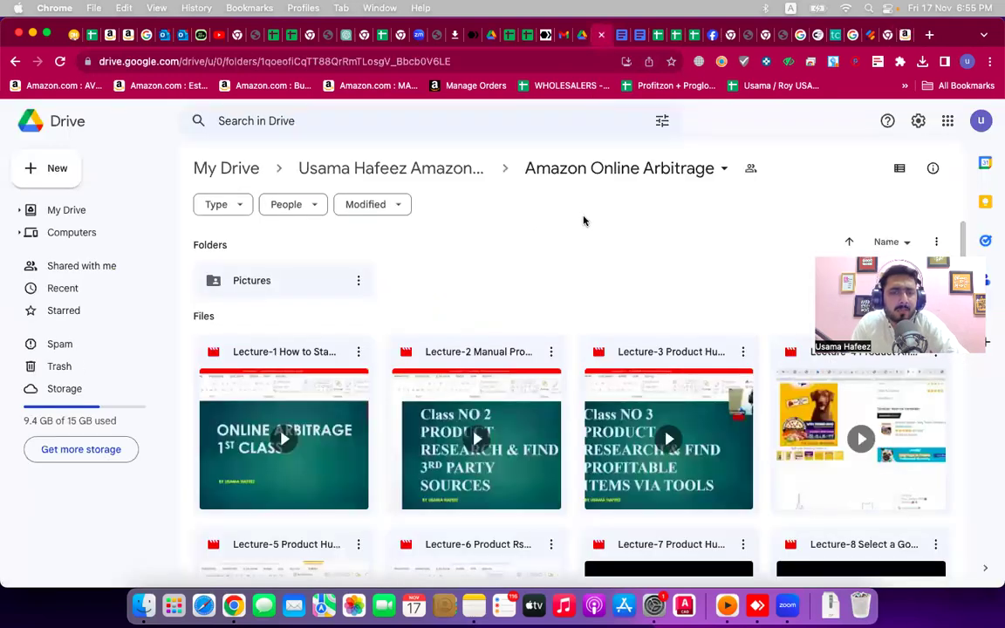
- Open the Amazon Online Arbitrage folder, scroll through its lecture videos, then return to the course folders
click(384, 168)
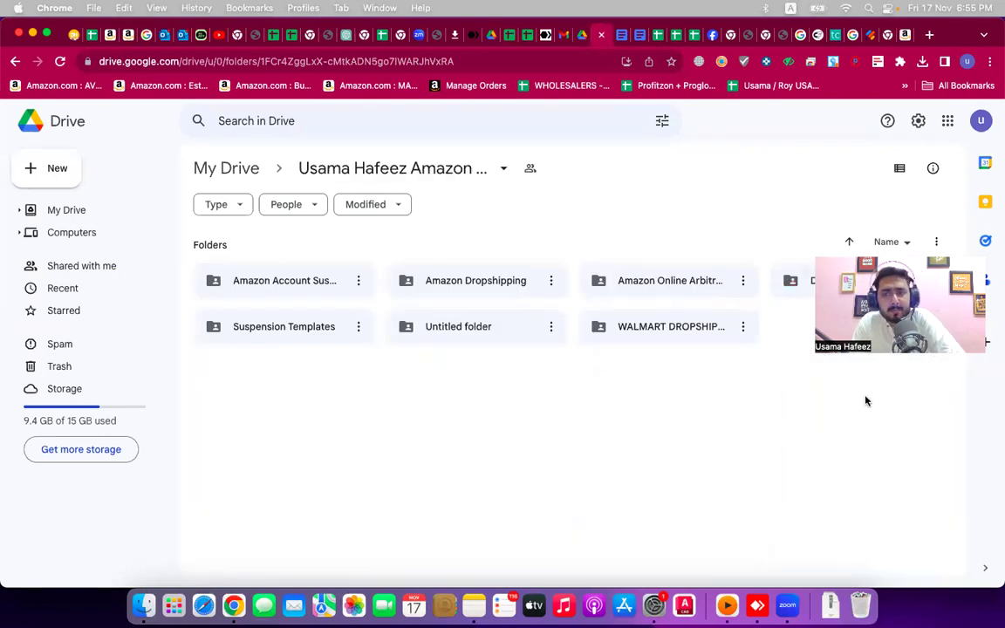
double_click(638, 280)
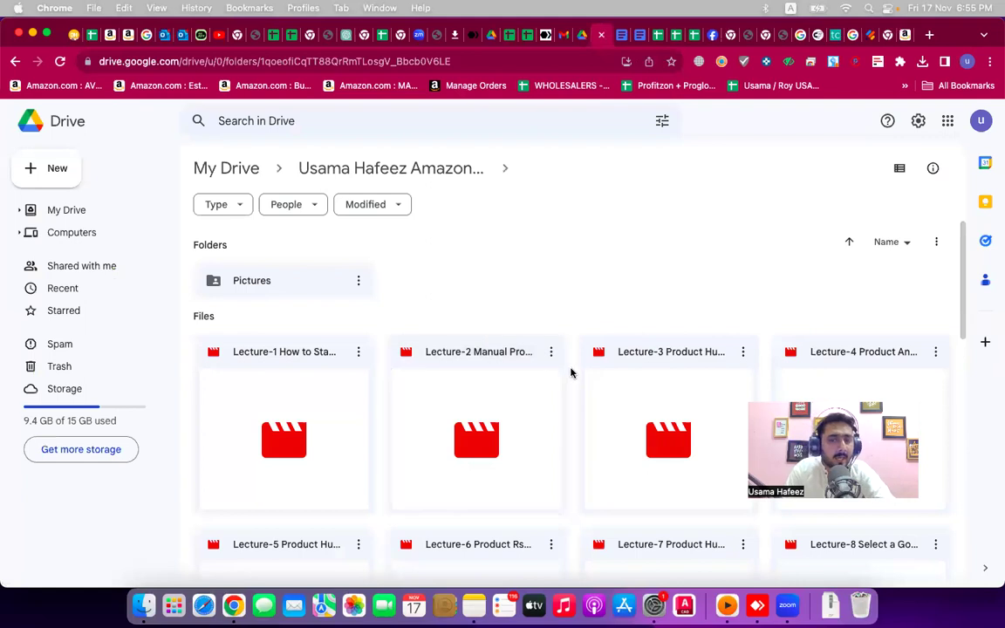
scroll(572, 374, down, 3)
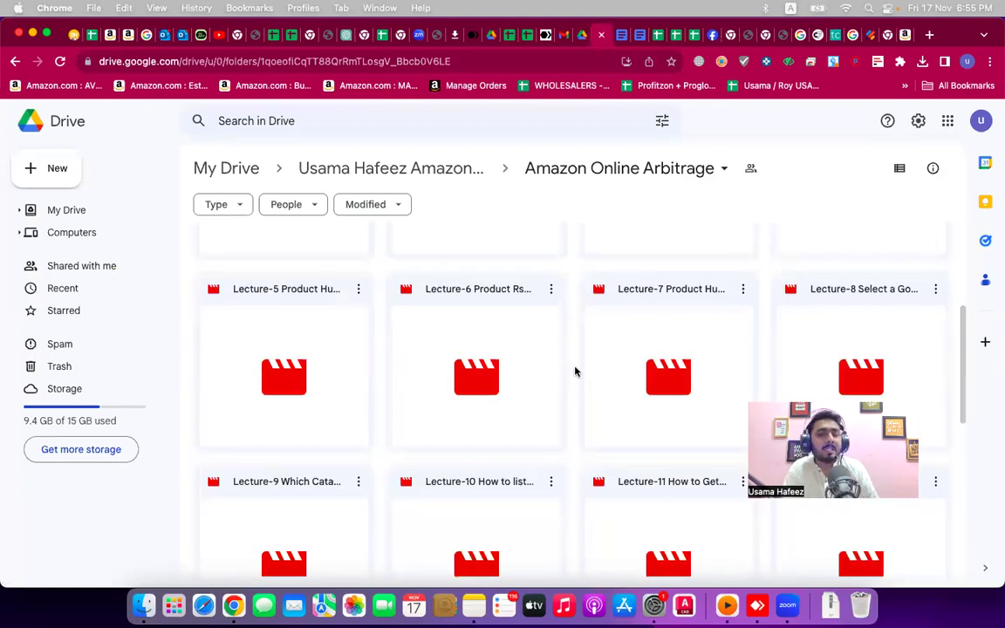
scroll(572, 371, down, 3)
scroll(574, 370, down, 3)
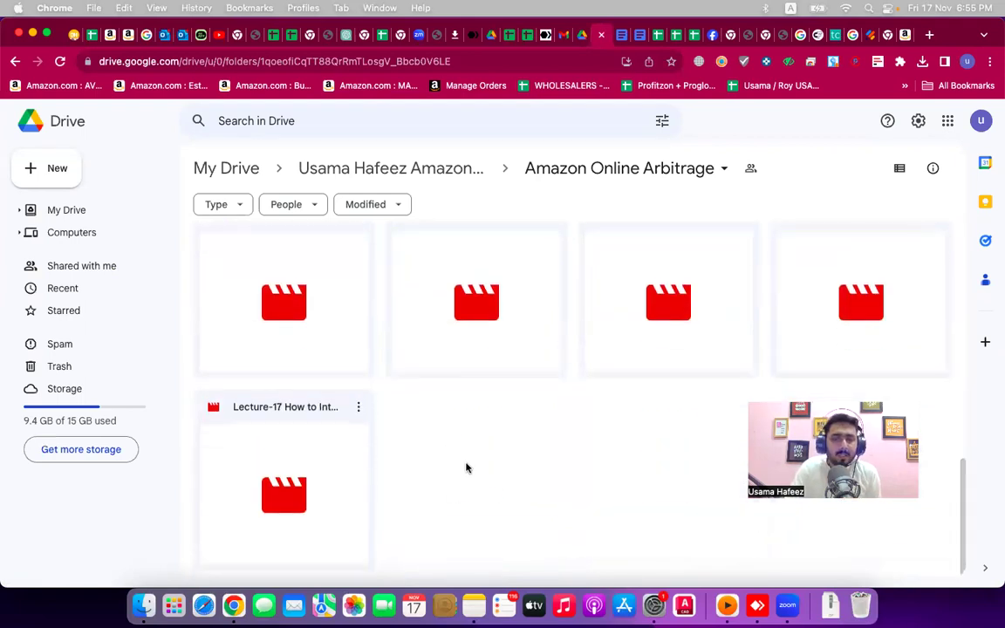
scroll(540, 418, up, 10)
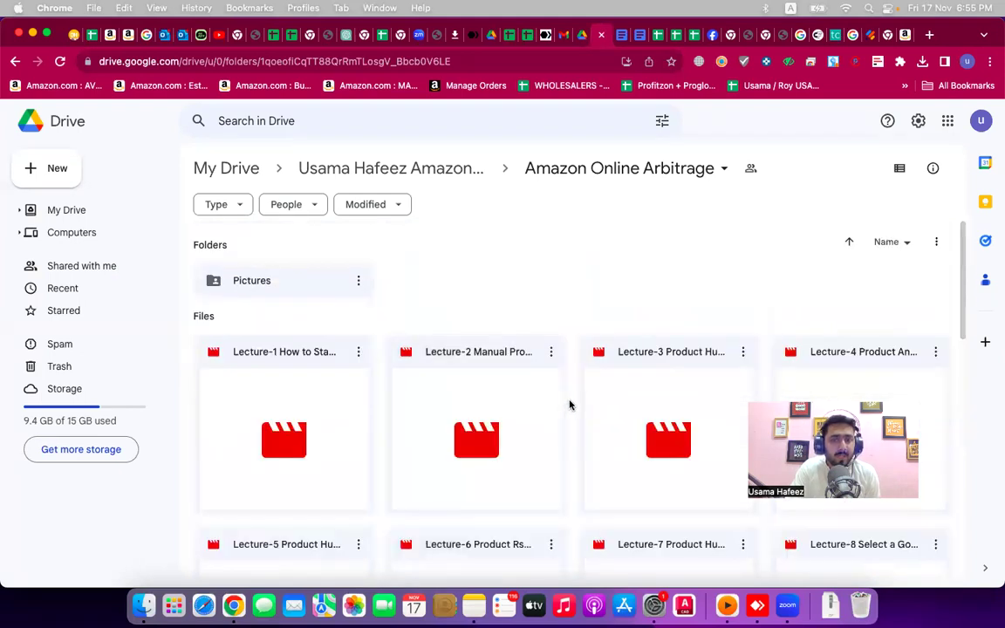
click(469, 176)
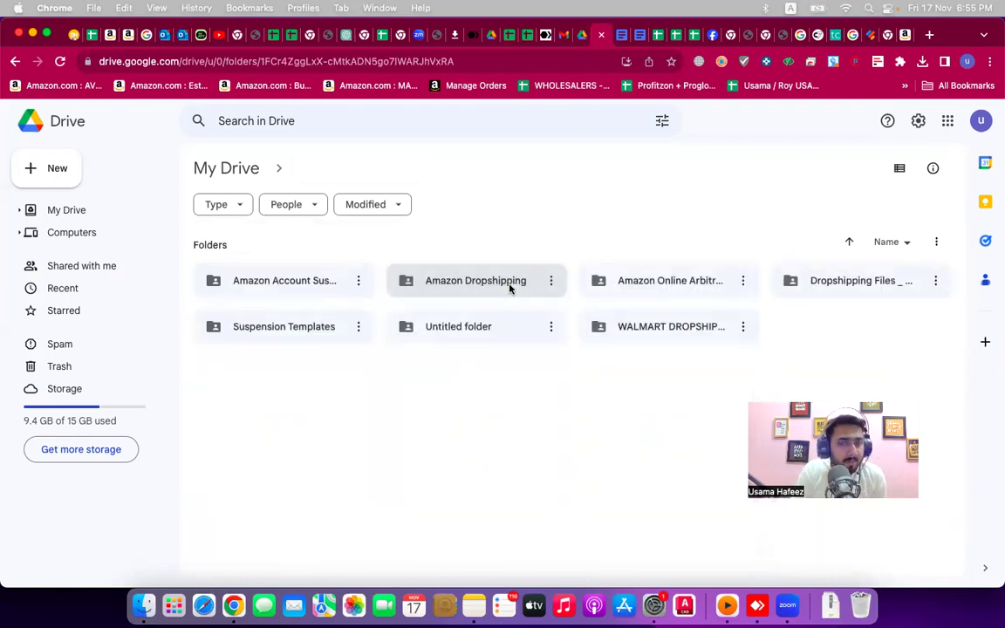
click(510, 289)
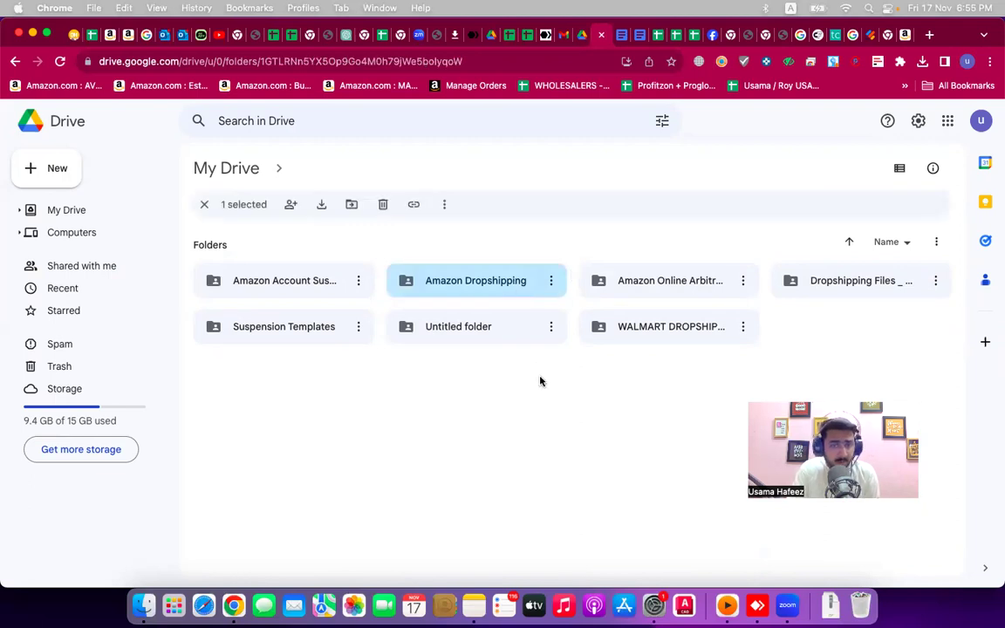
key(Return)
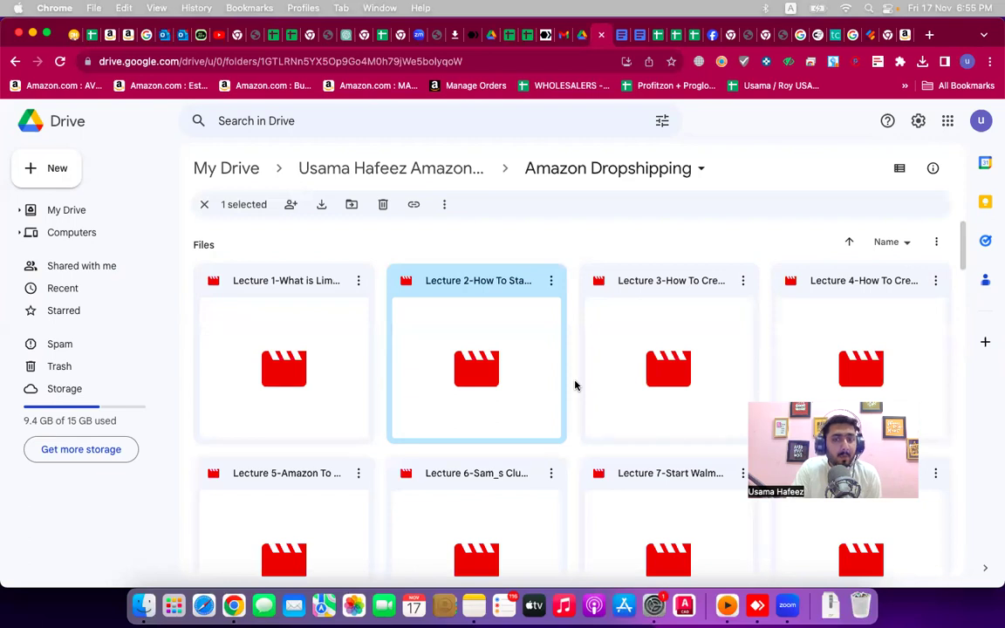
scroll(575, 385, down, 10)
scroll(575, 385, up, 10)
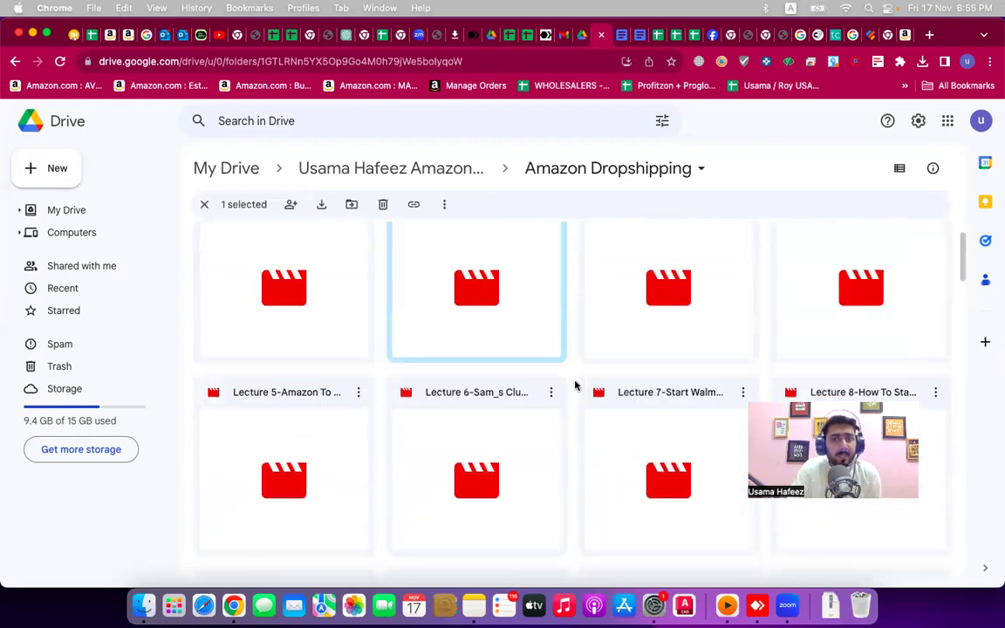
scroll(575, 384, down, 20)
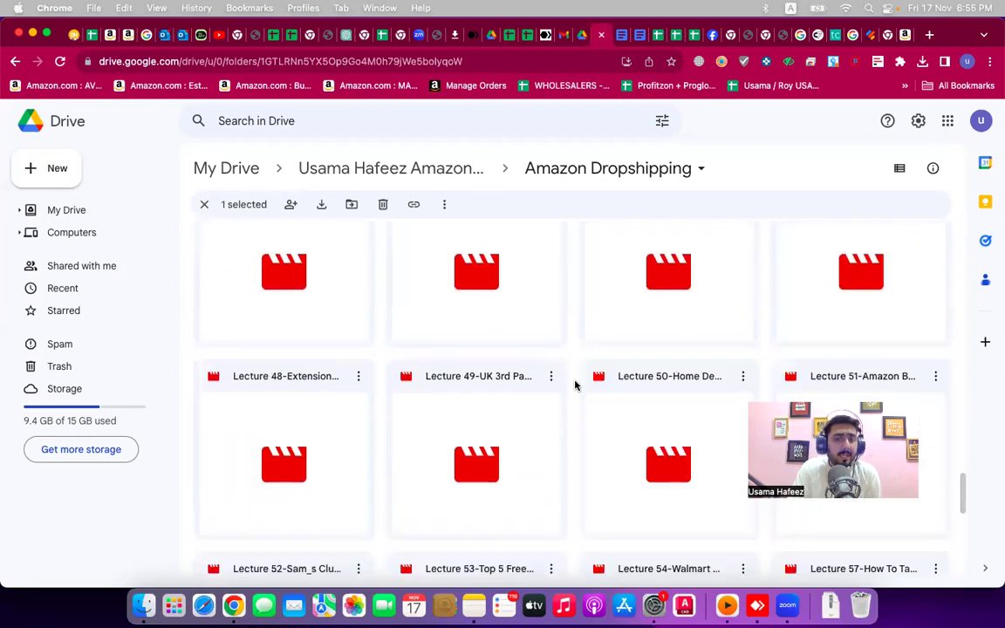
scroll(575, 384, down, 5)
scroll(575, 384, up, 15)
scroll(575, 385, up, 10)
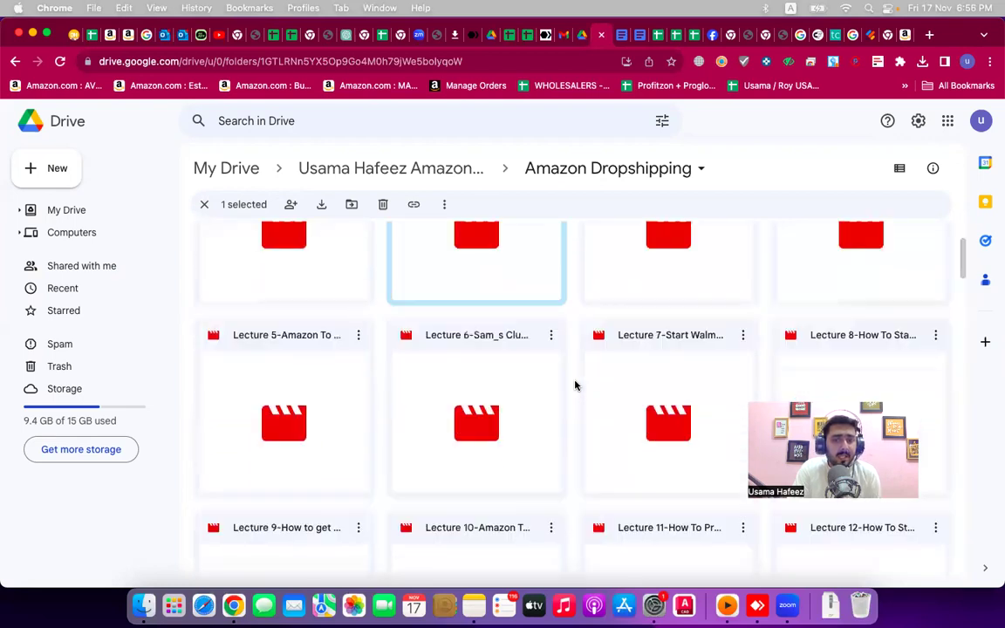
click(338, 170)
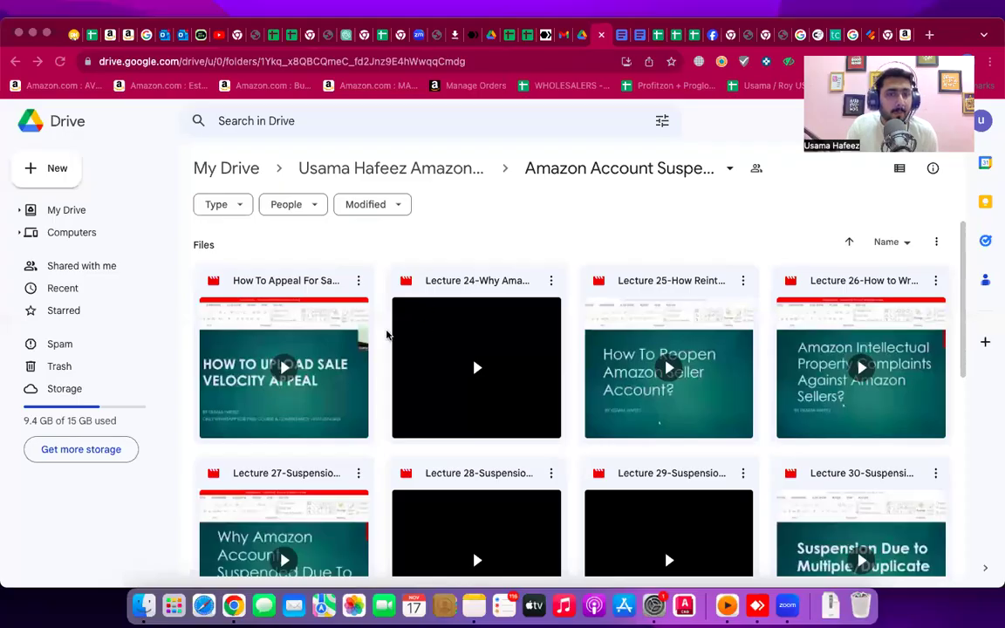
scroll(384, 334, down, 10)
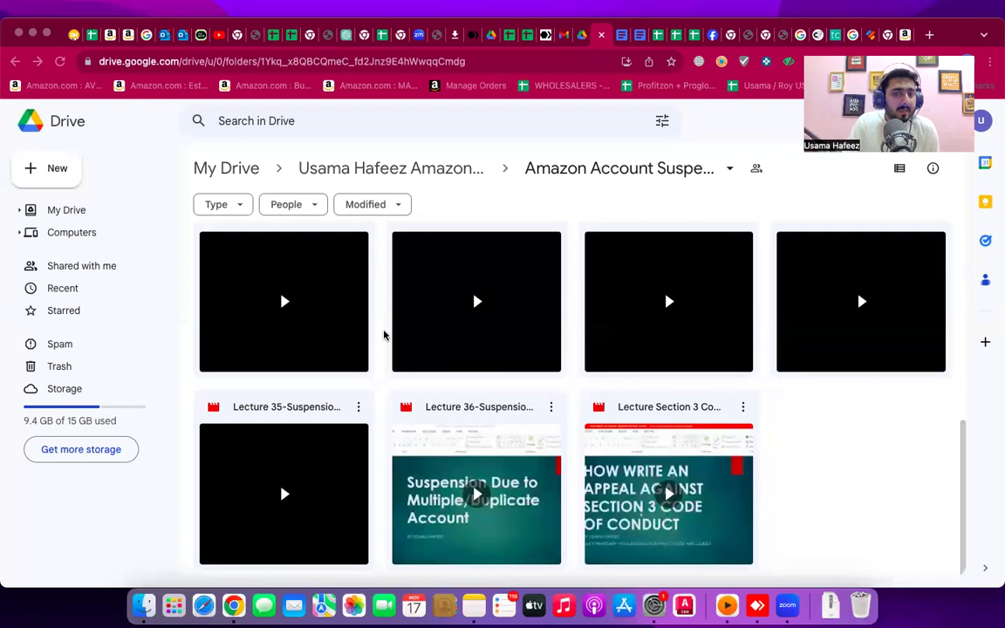
scroll(384, 334, up, 10)
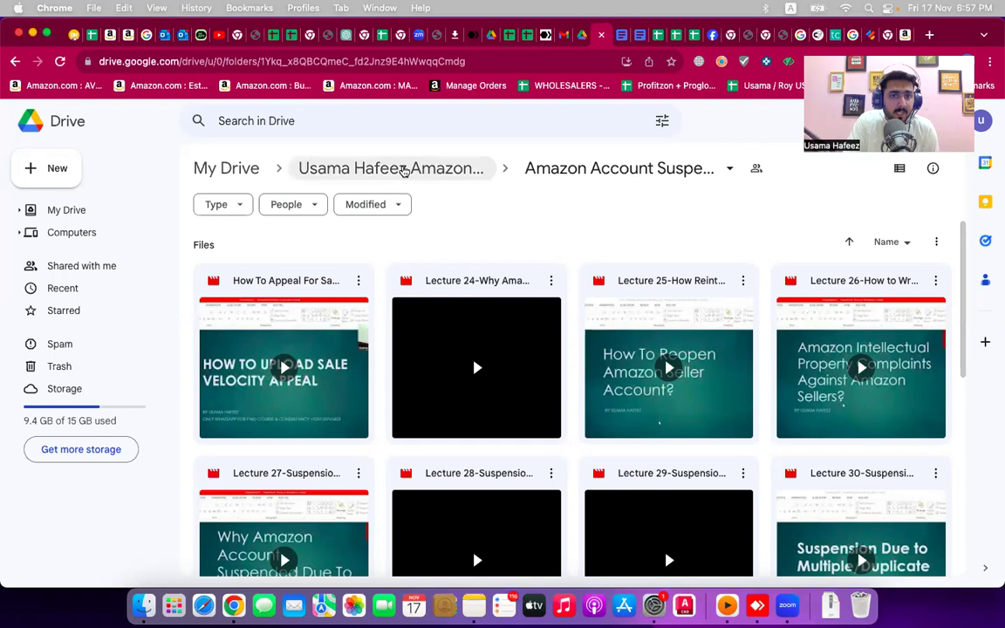
click(410, 182)
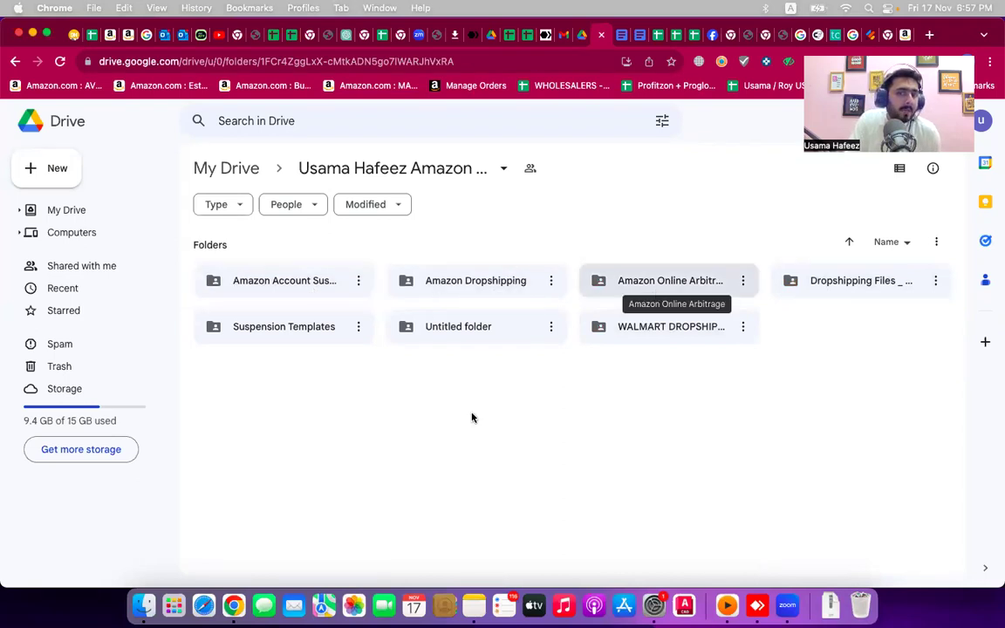
click(474, 605)
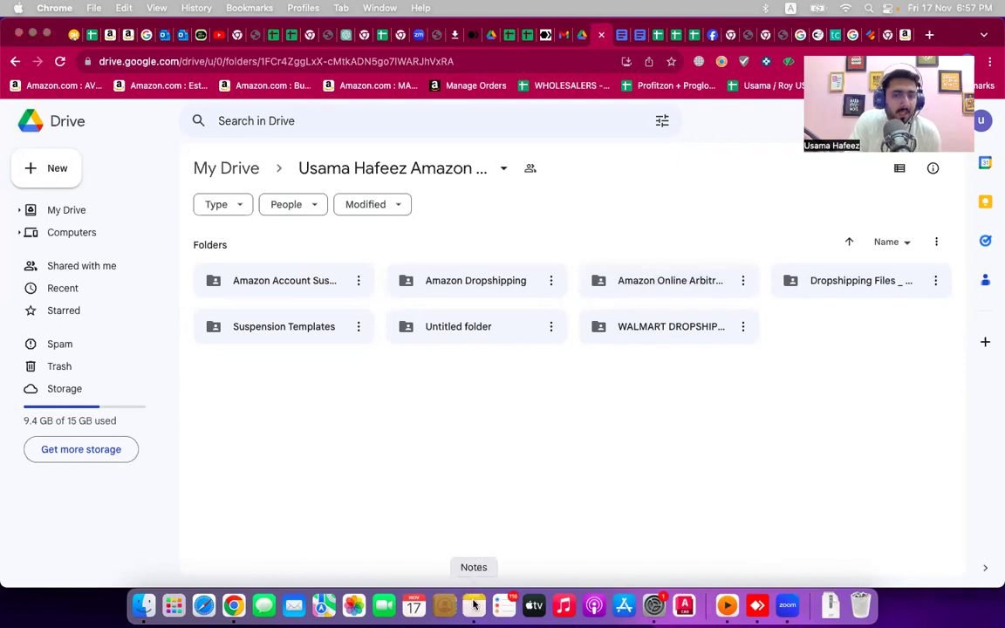
double_click(591, 431)
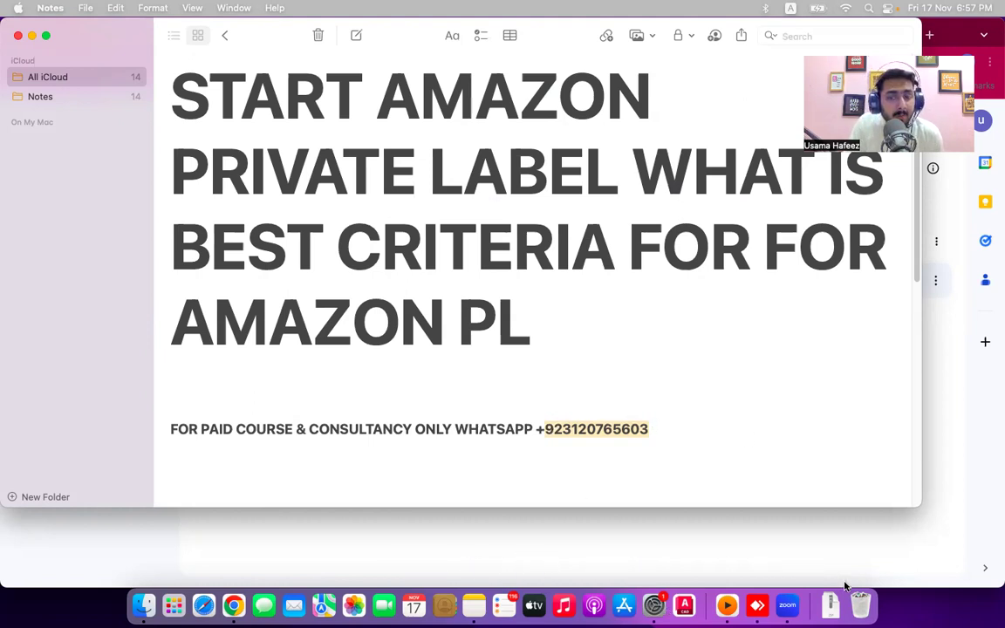
click(658, 549)
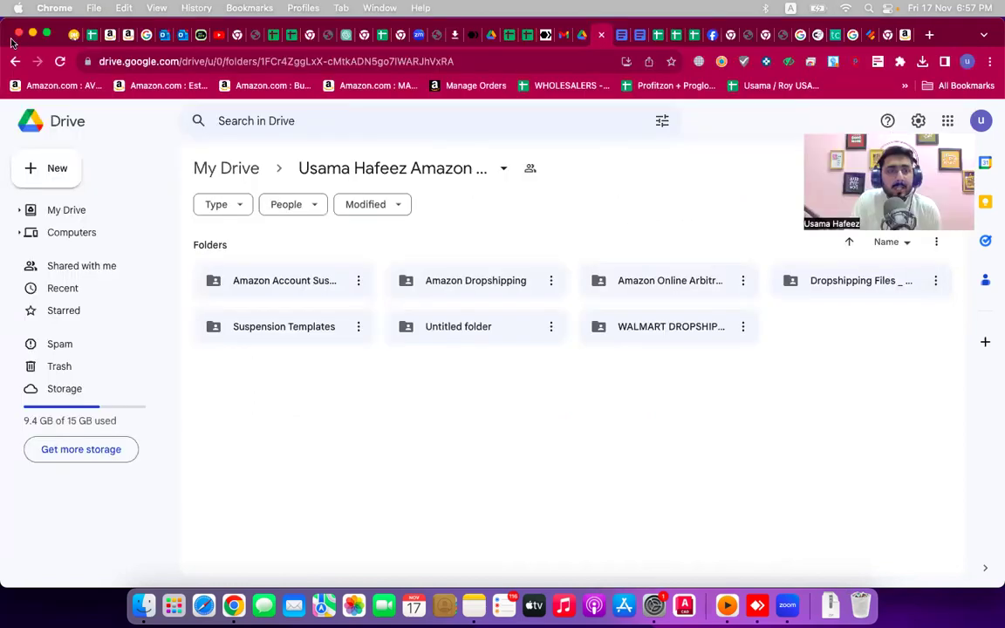
click(33, 33)
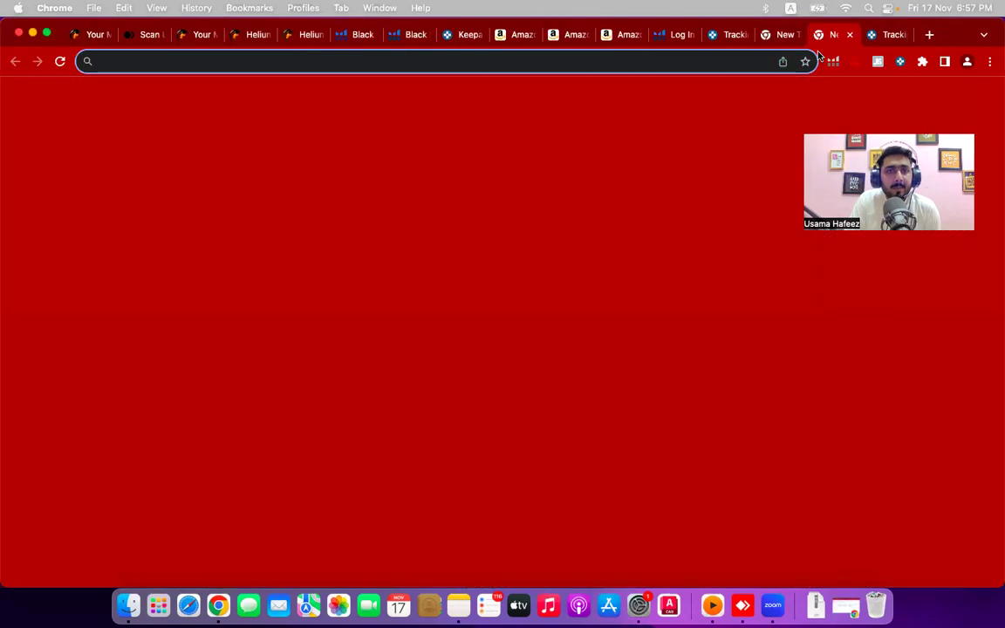
- Switch through the New Tab and Keepa tracking tabs, then open a fresh blank tab
click(782, 35)
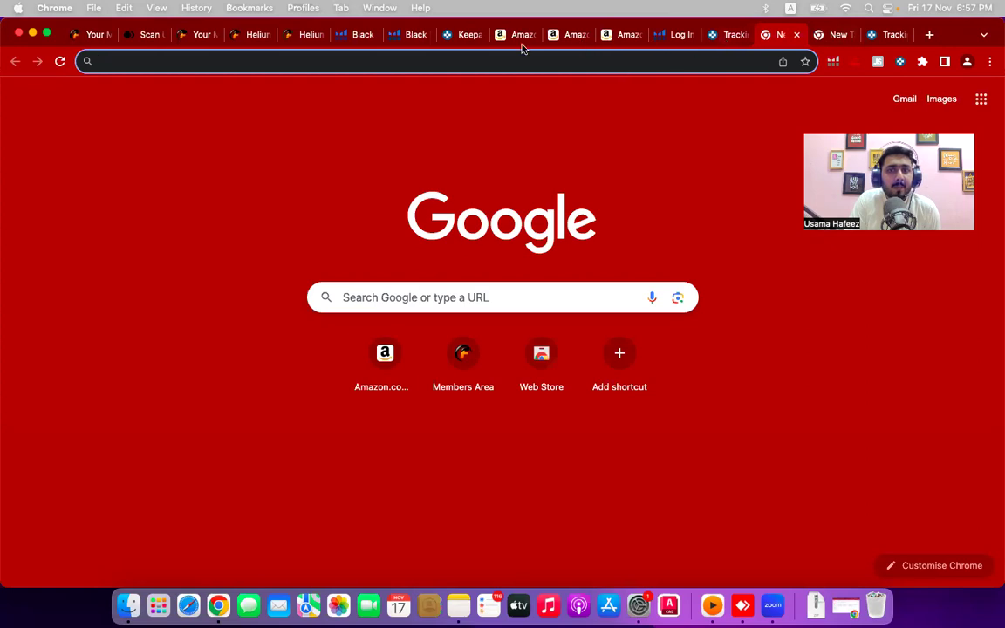
click(890, 35)
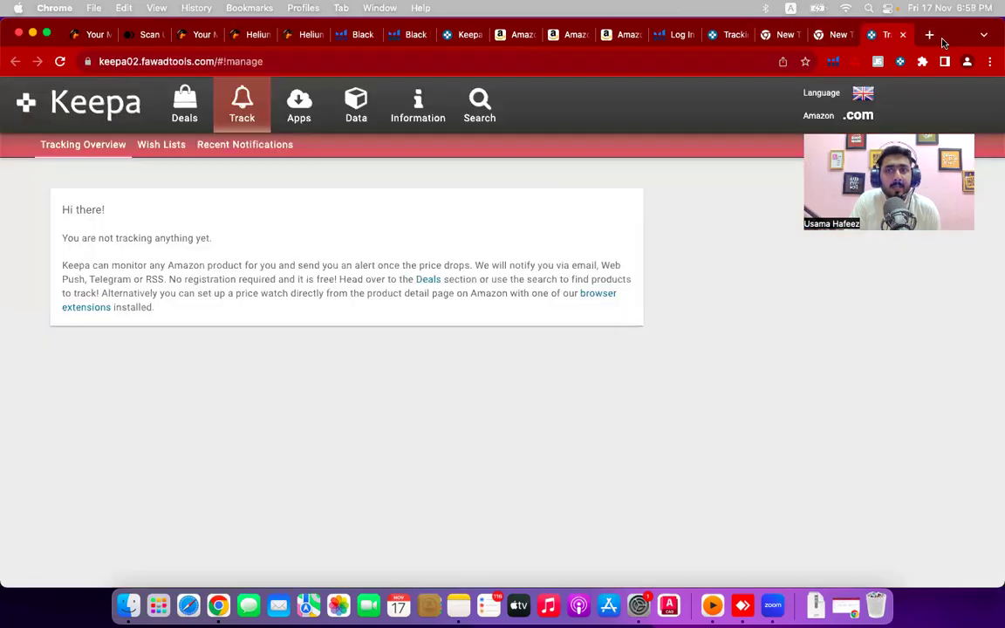
key(super+t)
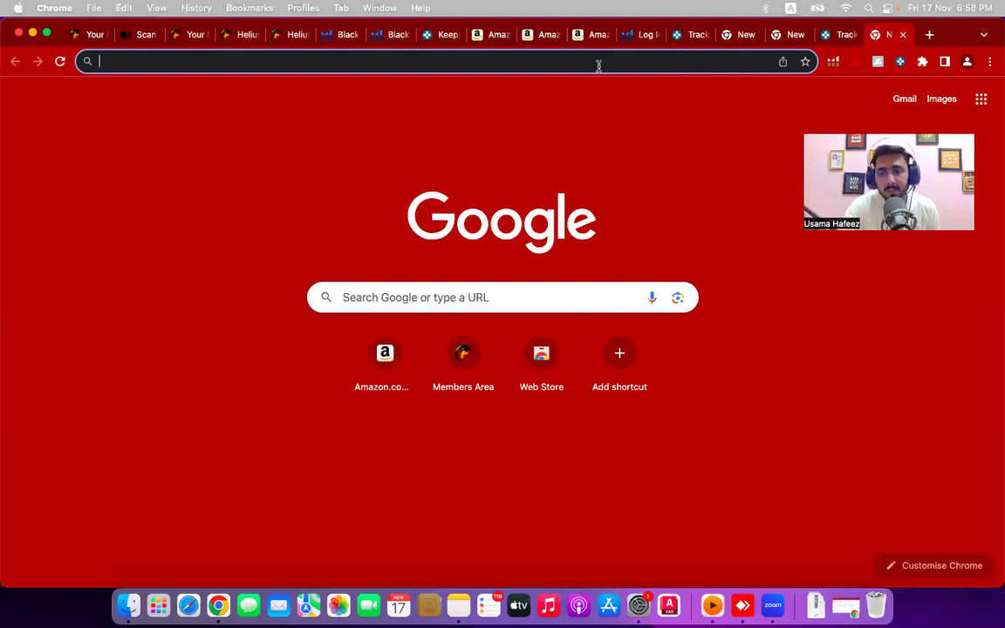
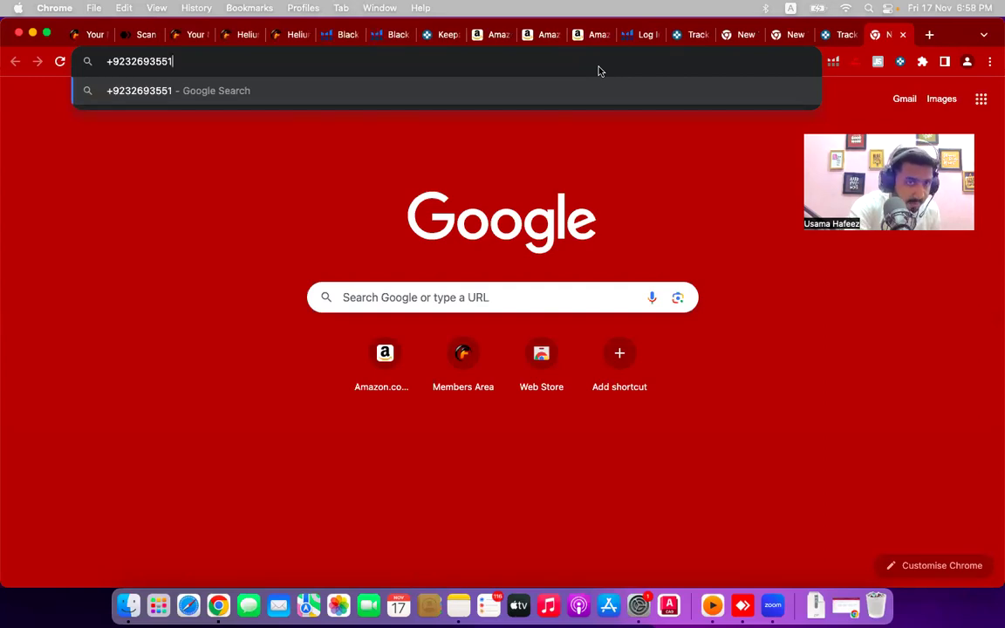